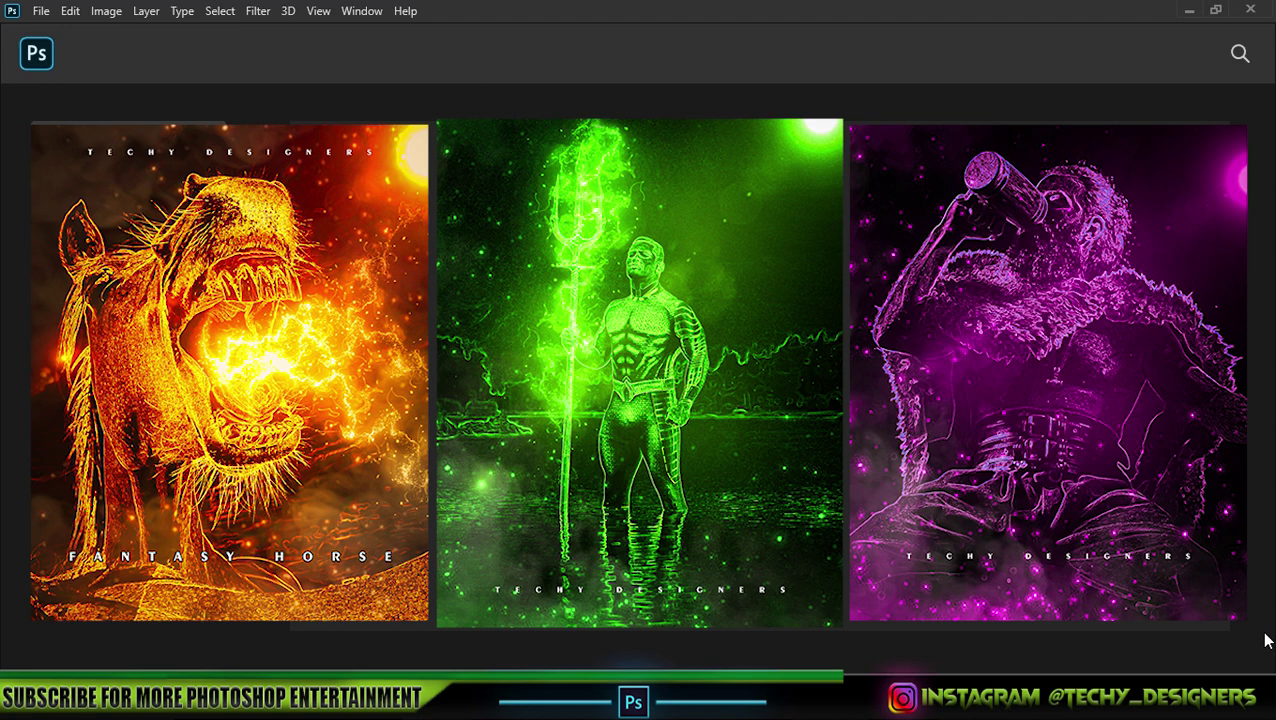
# Step: Open new-document settings and pick the 3200 × 4000 px, 300 ppi RGB poster preset
pyautogui.hotkey('ctrl', 'n')
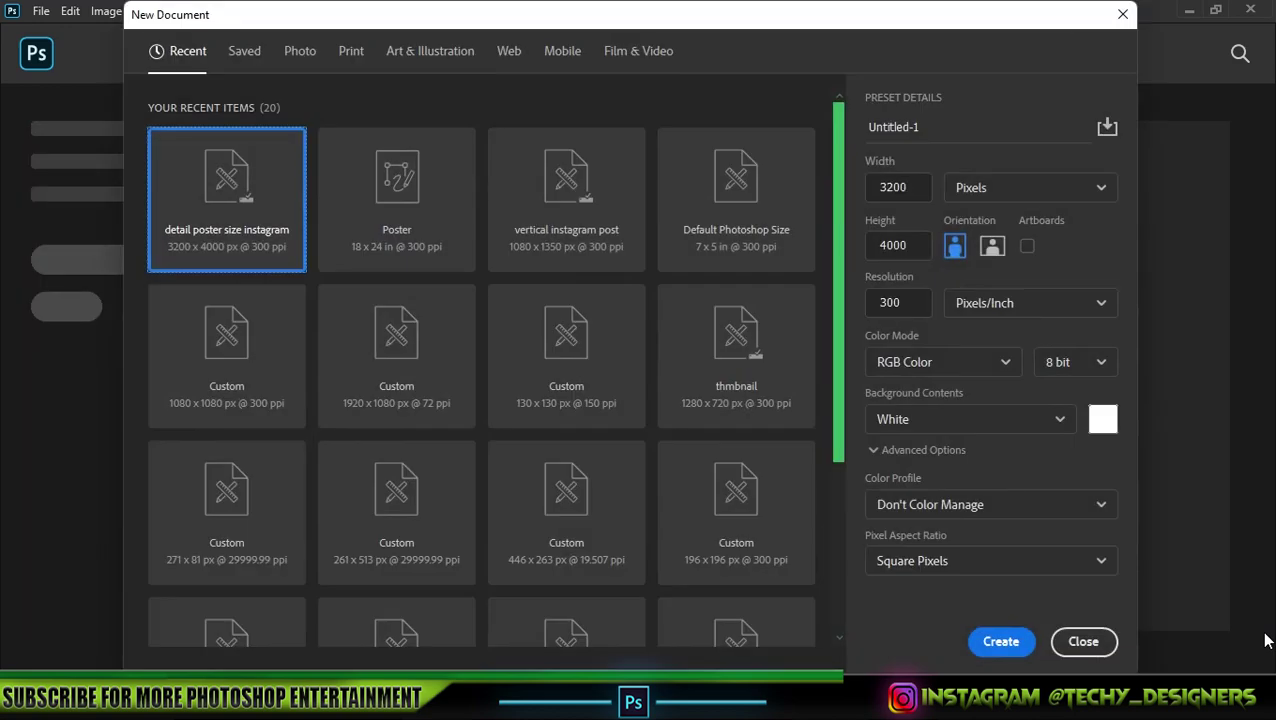
# Step: Create the document from the 'detail poster size instagram' preset and embed the horse photo scaled to fill the canvas
pyautogui.doubleClick(222, 180)
pyautogui.click(41, 11)
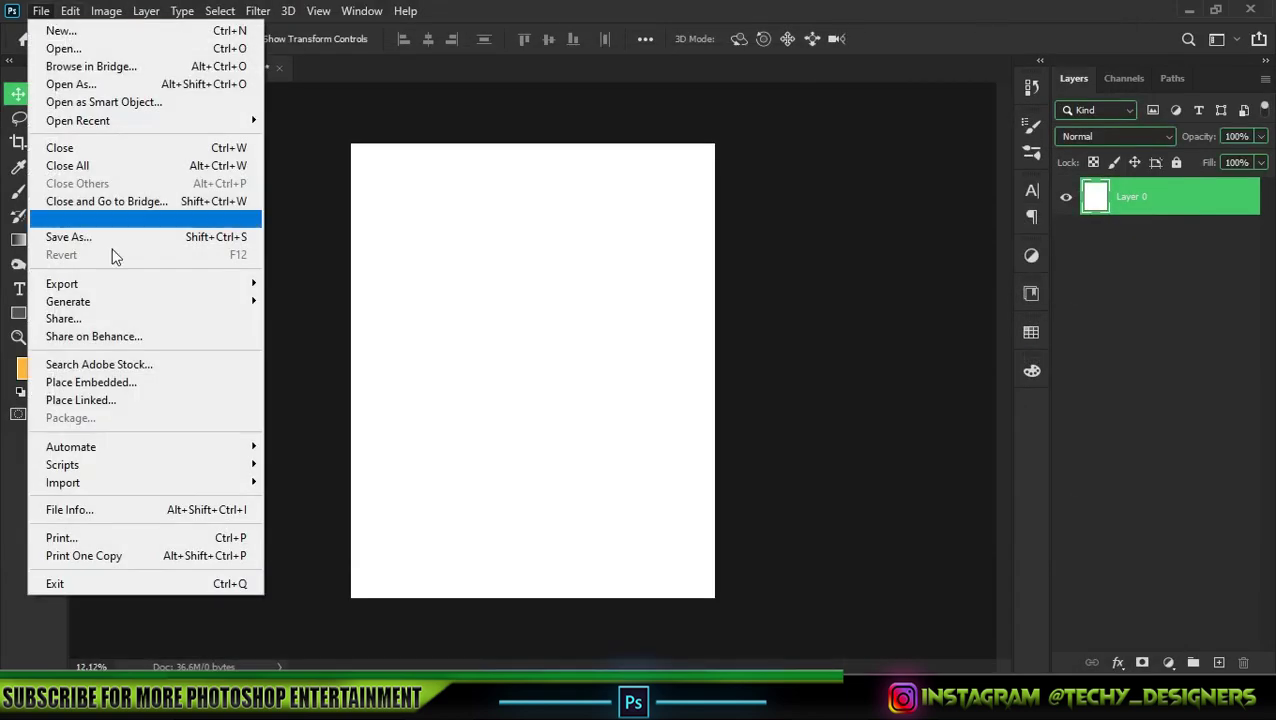
pyautogui.click(134, 378)
pyautogui.doubleClick(441, 335)
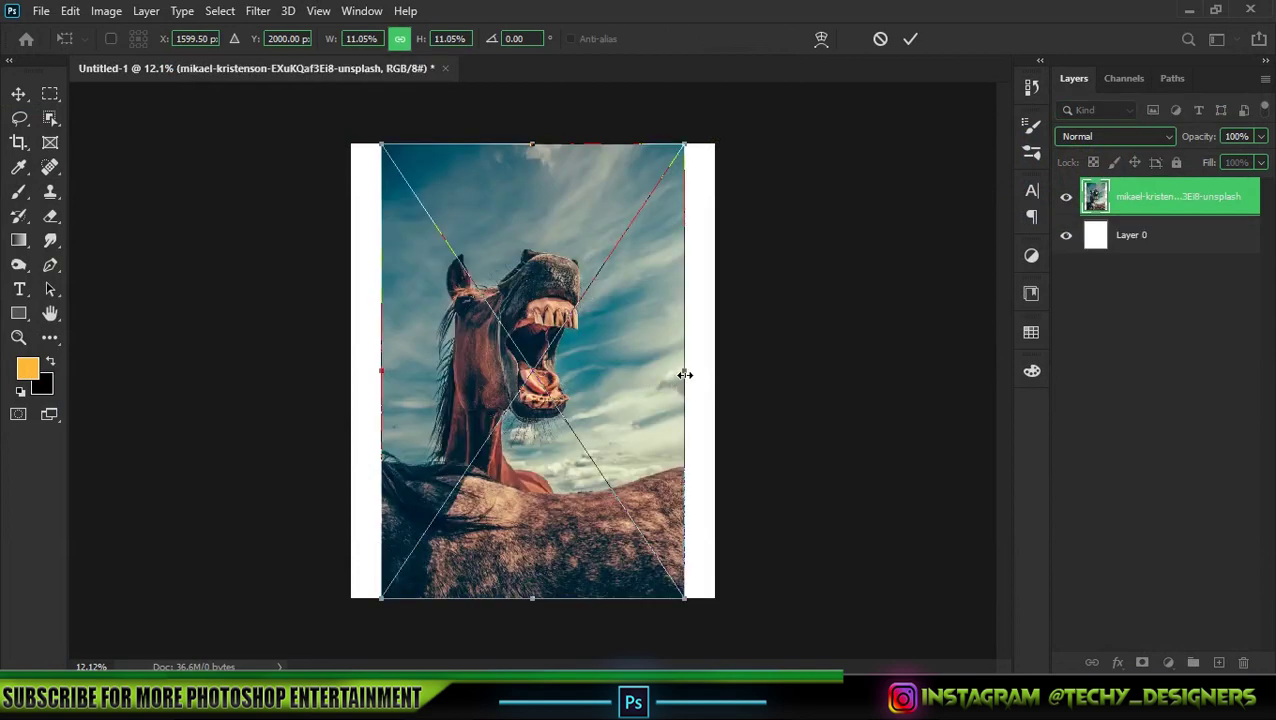
pyautogui.moveTo(684, 374); pyautogui.dragTo(718, 374)
pyautogui.press('Return')
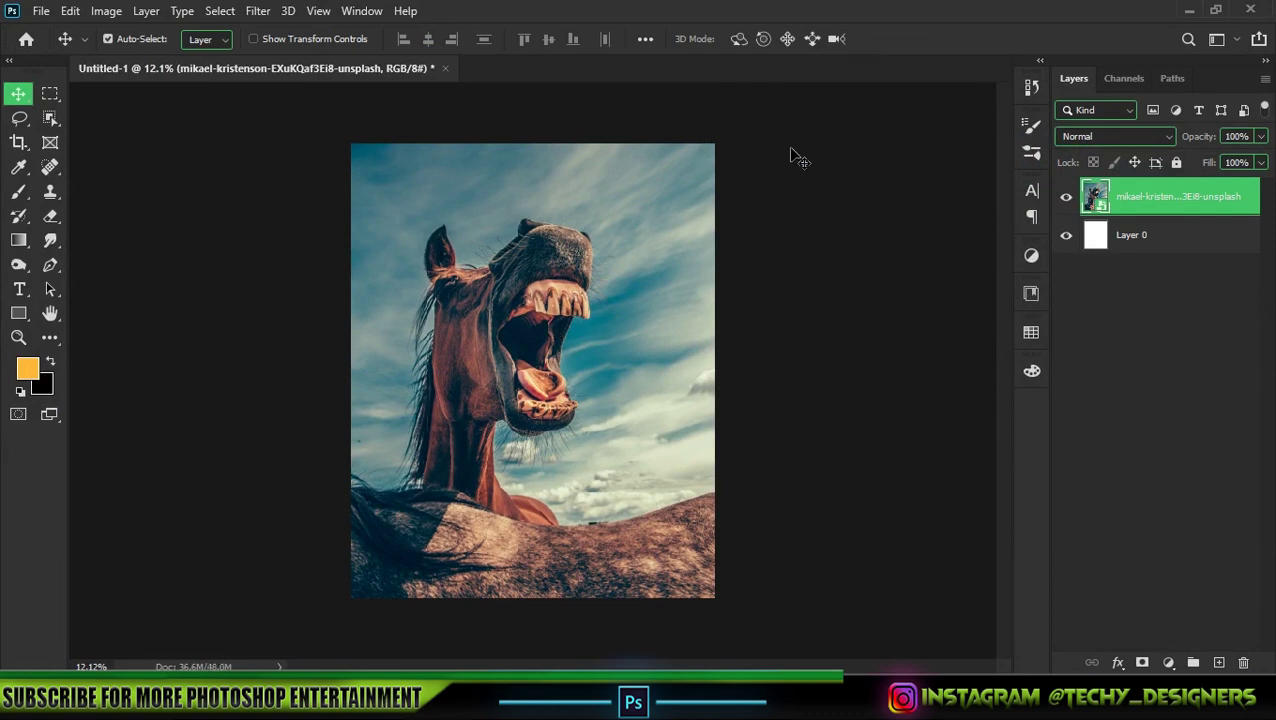
pyautogui.click(265, 11)
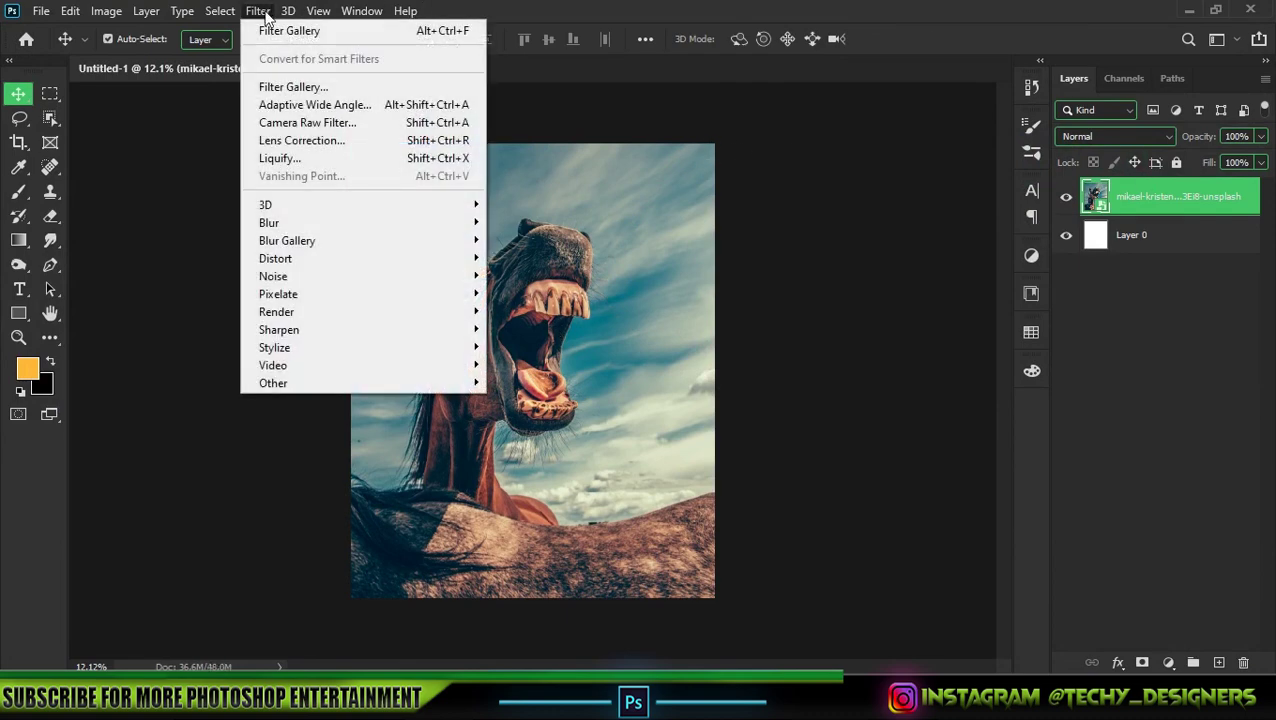
# Step: Apply the Stylize > Glowing Edges filter (2, 6, 5) to the horse layer
pyautogui.click(270, 88)
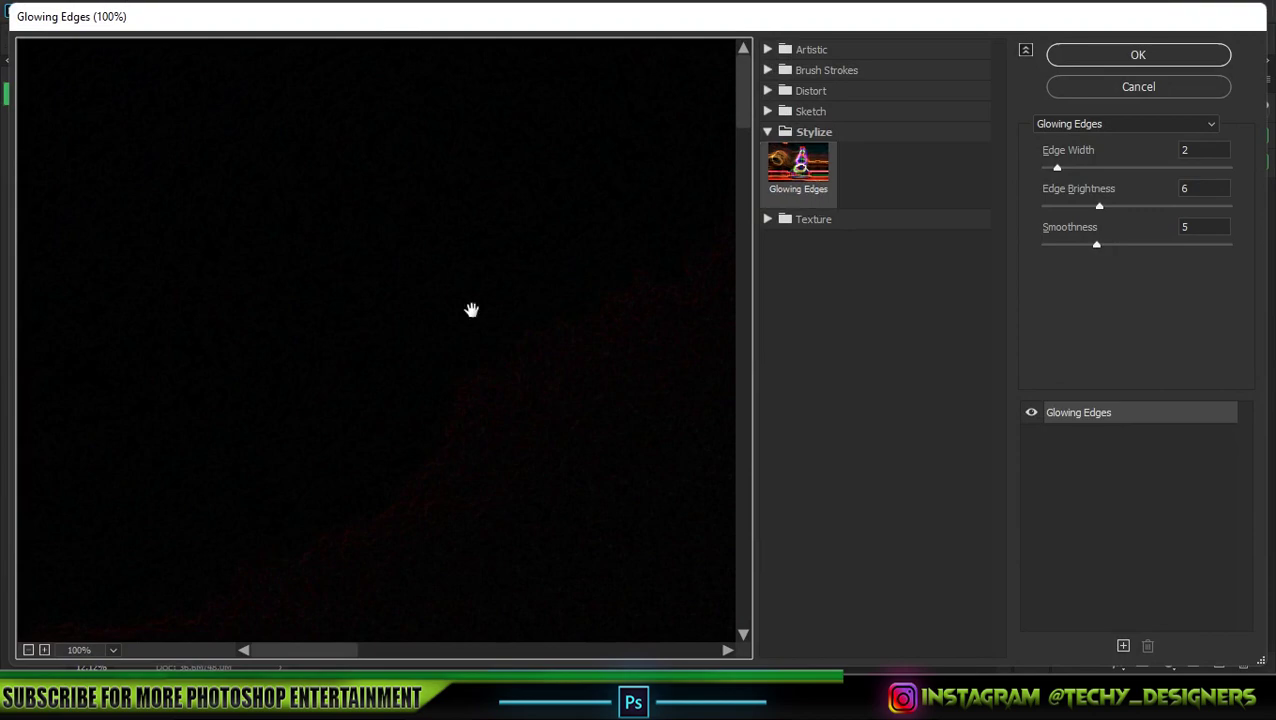
pyautogui.keyDown('alt'); pyautogui.click(456, 330); pyautogui.keyUp('alt')
pyautogui.keyDown('alt'); pyautogui.click(460, 320); pyautogui.keyUp('alt')
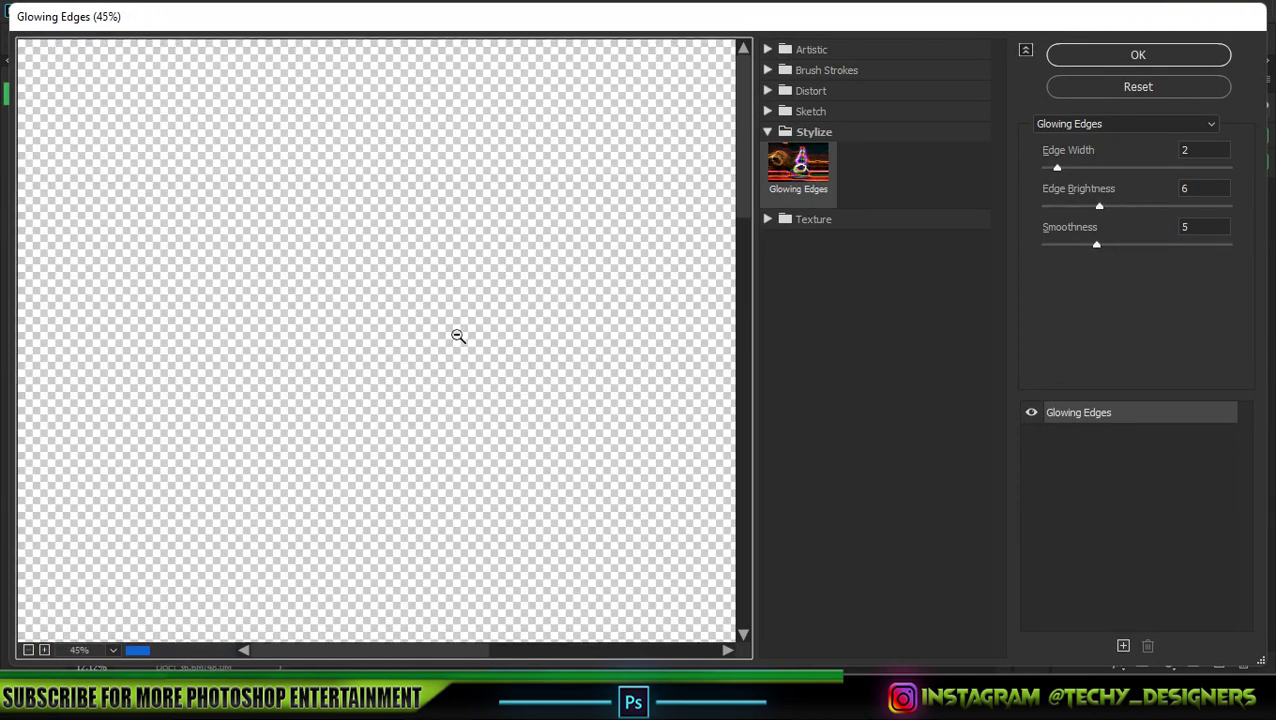
pyautogui.keyDown('alt'); pyautogui.click(460, 340); pyautogui.keyUp('alt')
pyautogui.keyDown('alt'); pyautogui.click(498, 470); pyautogui.keyUp('alt')
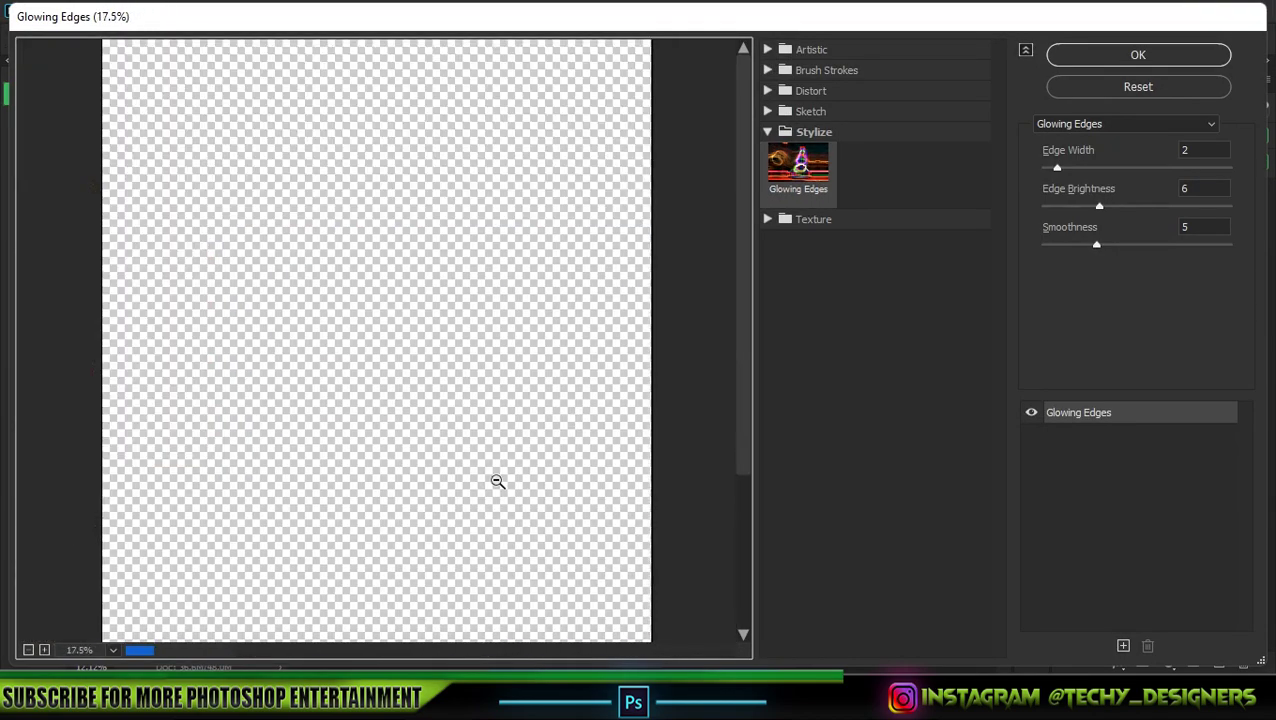
pyautogui.click(1092, 54)
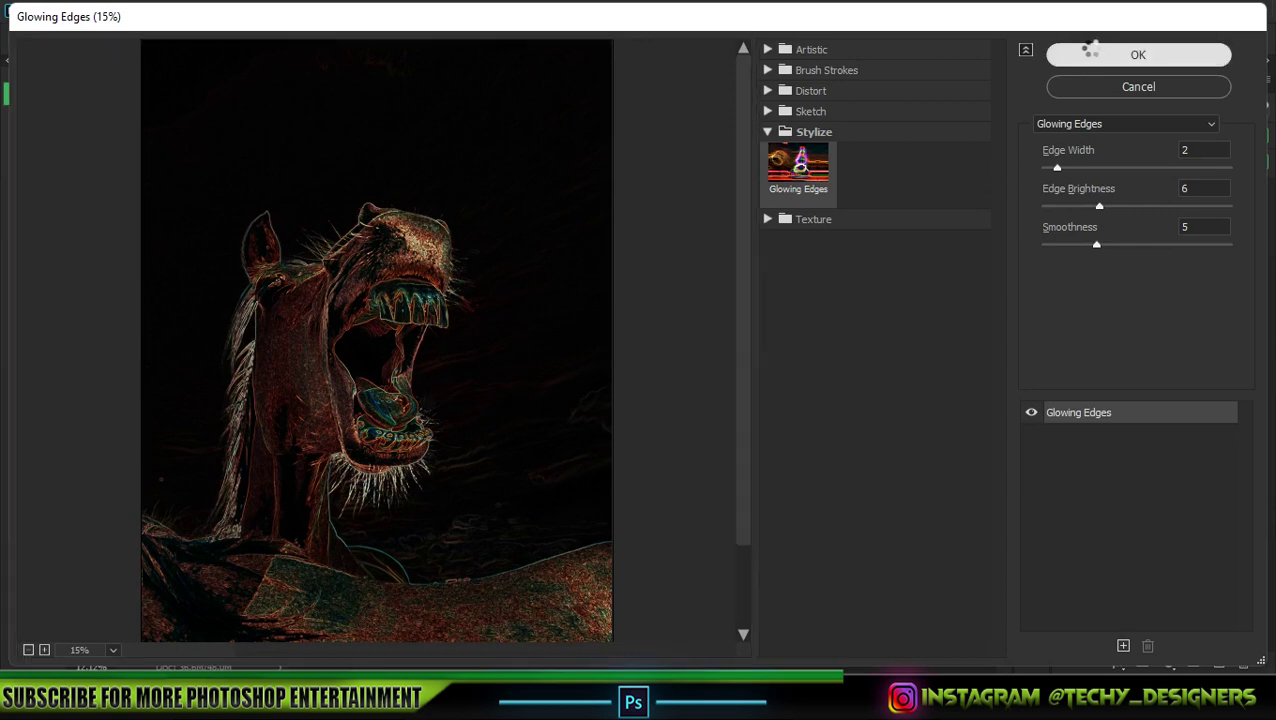
# Step: Toggle the horse layer and its Smart Filter on and off to compare the result
pyautogui.click(1068, 198)
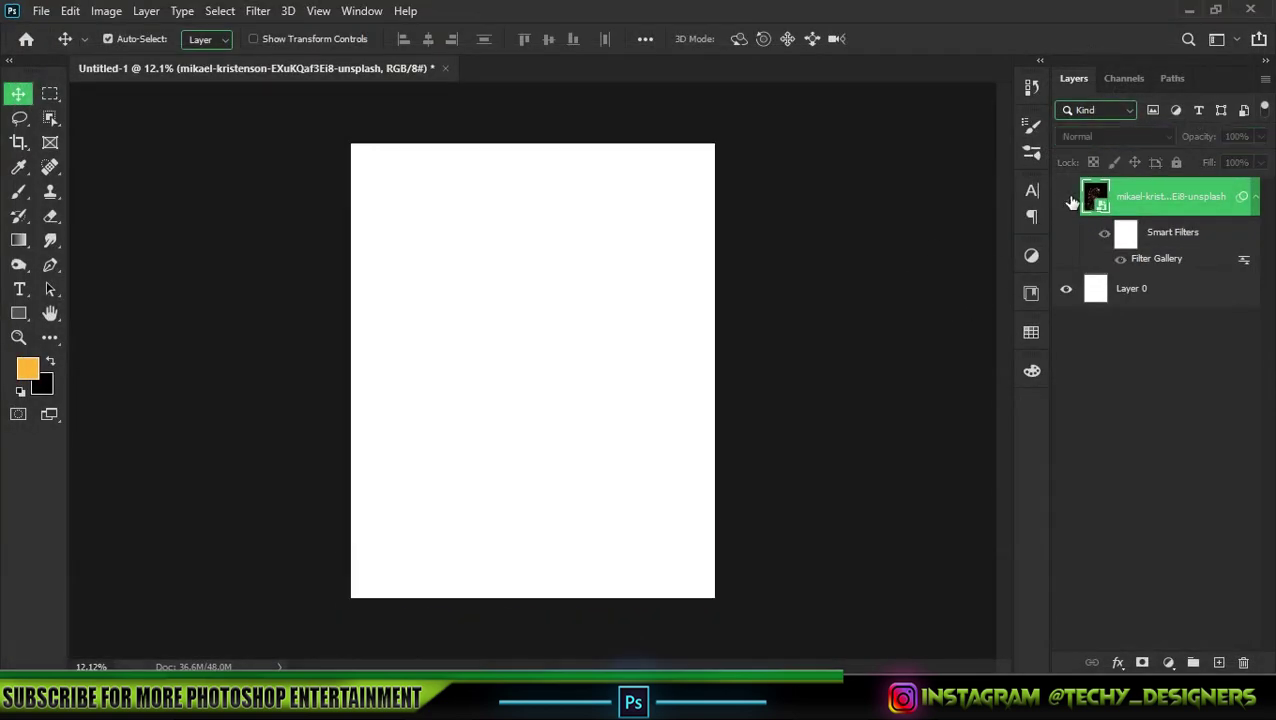
pyautogui.click(1104, 233)
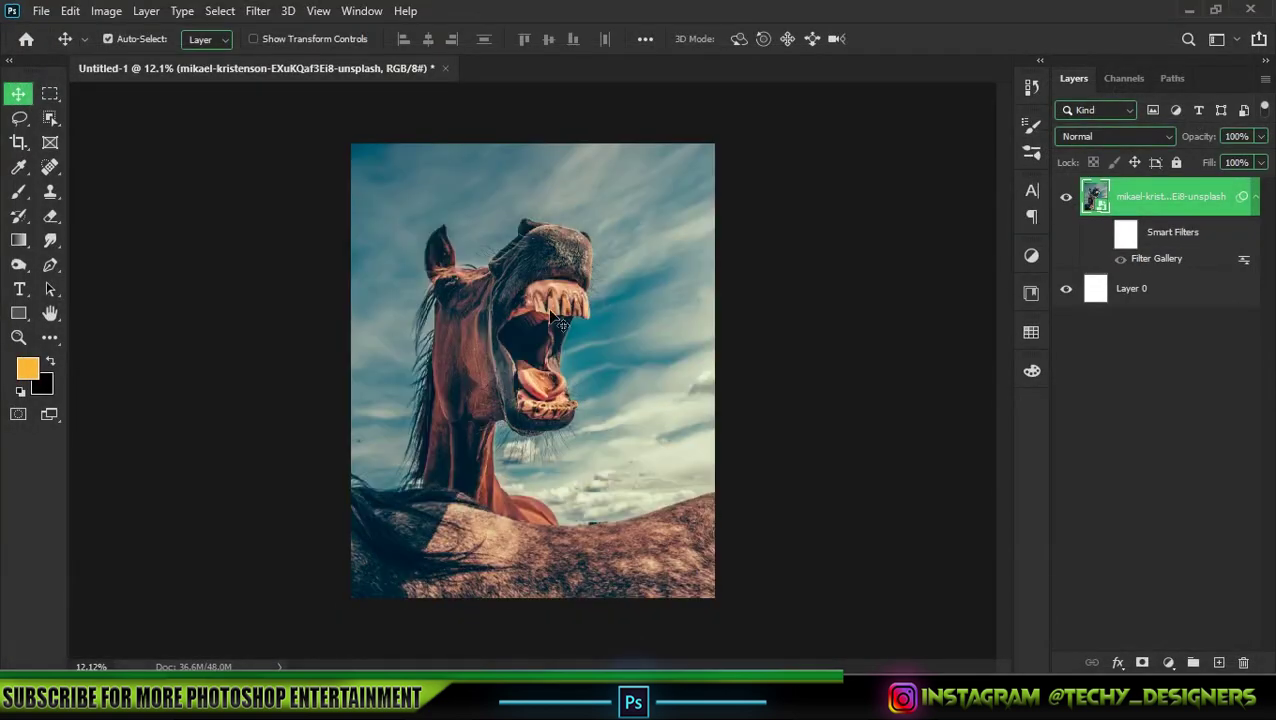
pyautogui.click(1104, 233)
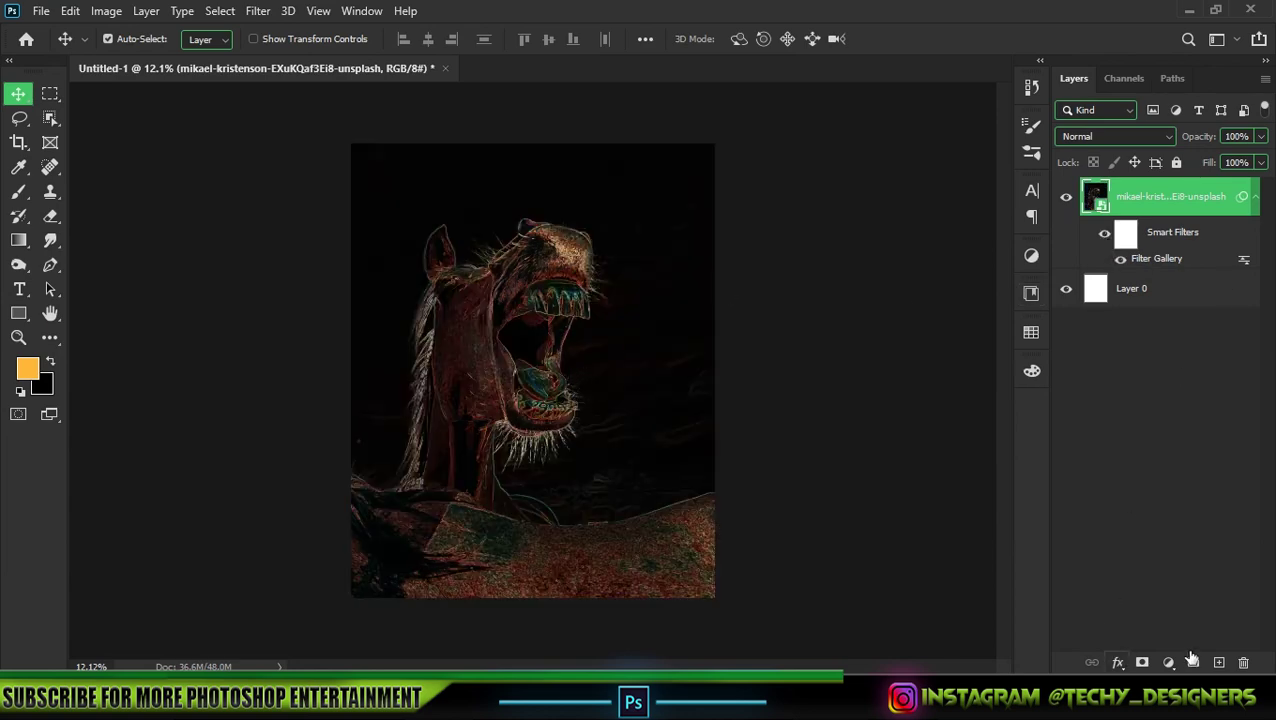
# Step: Add a Gradient Map adjustment layer and set its left stop at 0% to black
pyautogui.click(1168, 662)
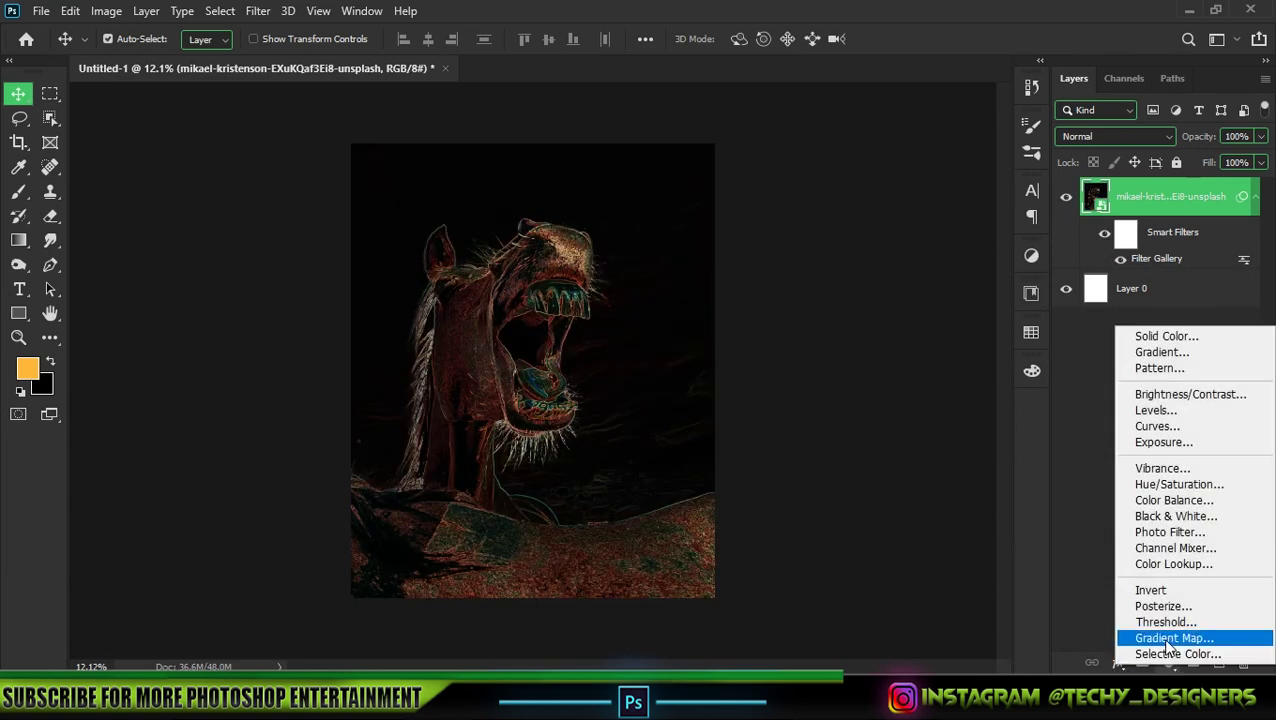
pyautogui.click(1168, 642)
pyautogui.click(804, 291)
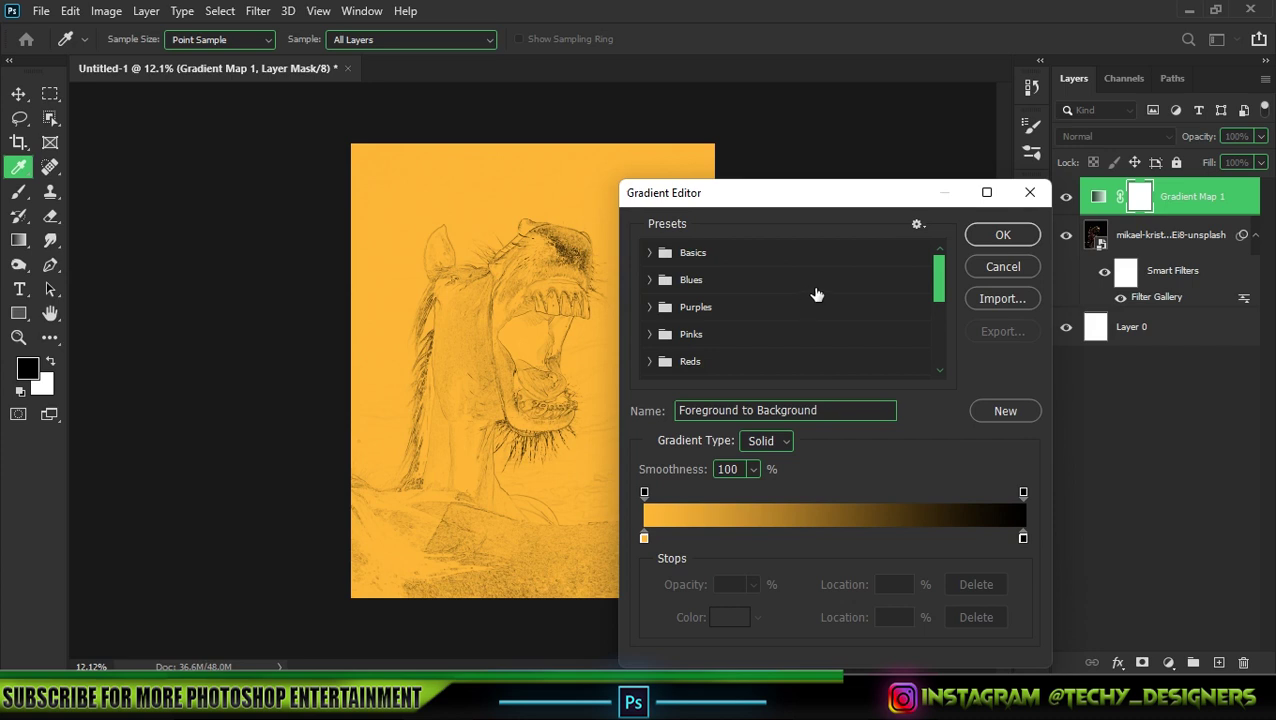
pyautogui.click(643, 538)
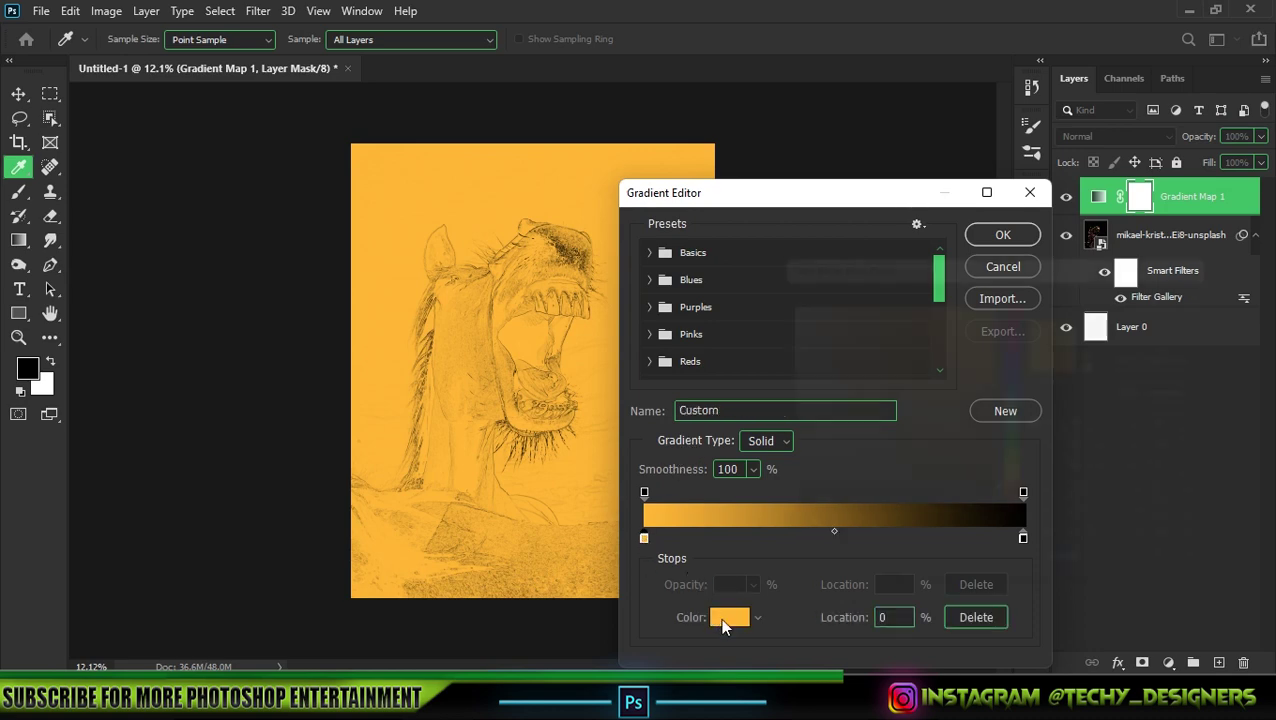
pyautogui.click(729, 617)
pyautogui.moveTo(776, 419); pyautogui.dragTo(760, 527)
pyautogui.click(1191, 282)
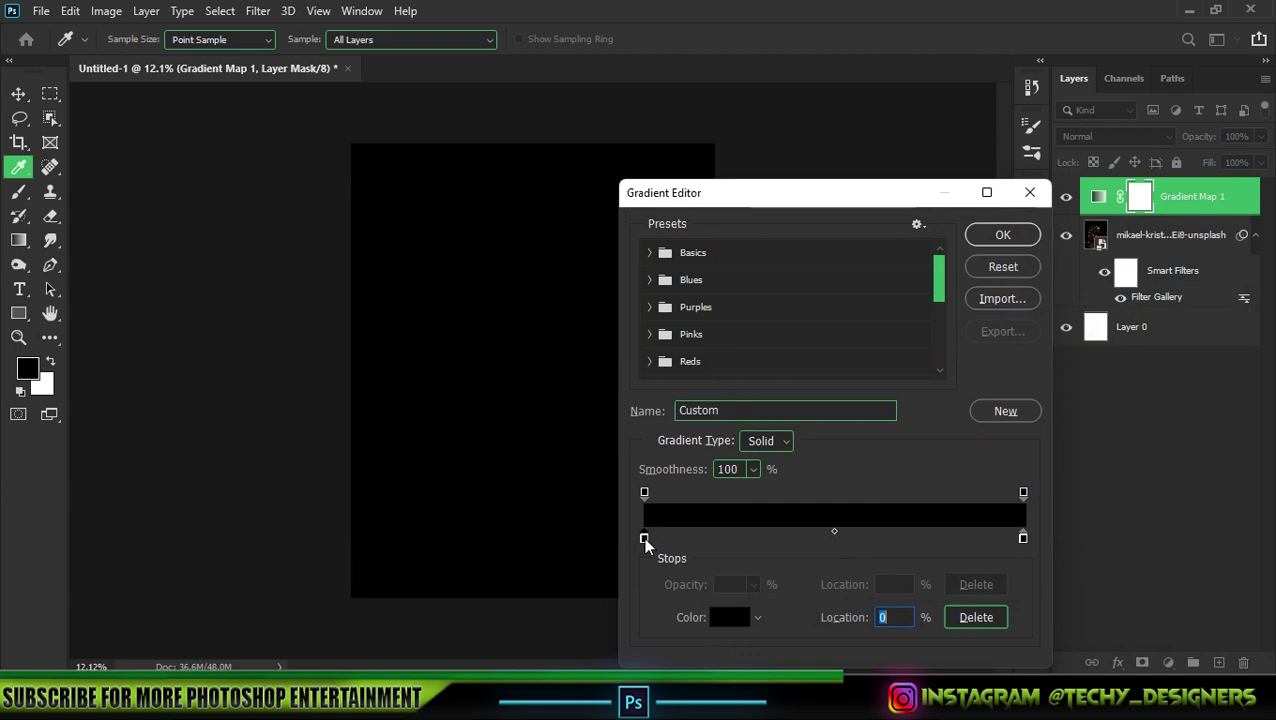
# Step: Add a dark red #5b1809 colour stop at 24%
pyautogui.moveTo(644, 538); pyautogui.dragTo(736, 538)
pyautogui.click(730, 620)
pyautogui.click(1021, 504)
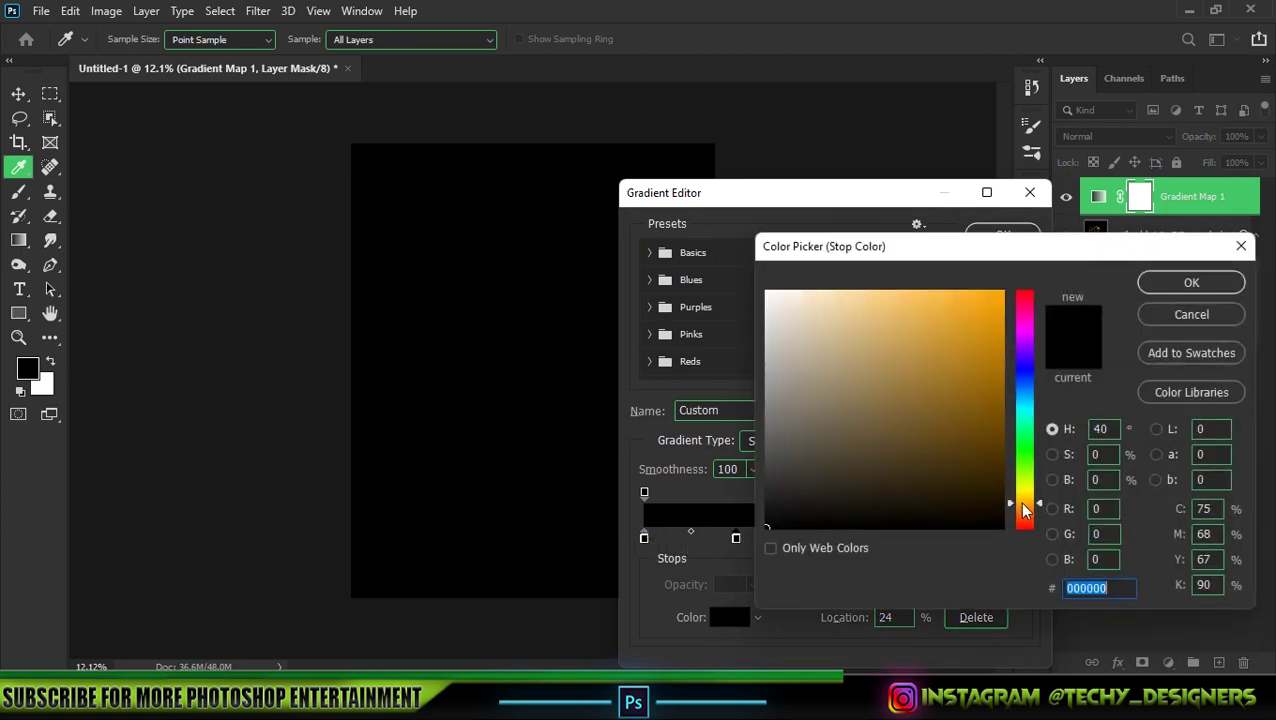
pyautogui.click(981, 443)
pyautogui.moveTo(1038, 510); pyautogui.dragTo(1039, 520)
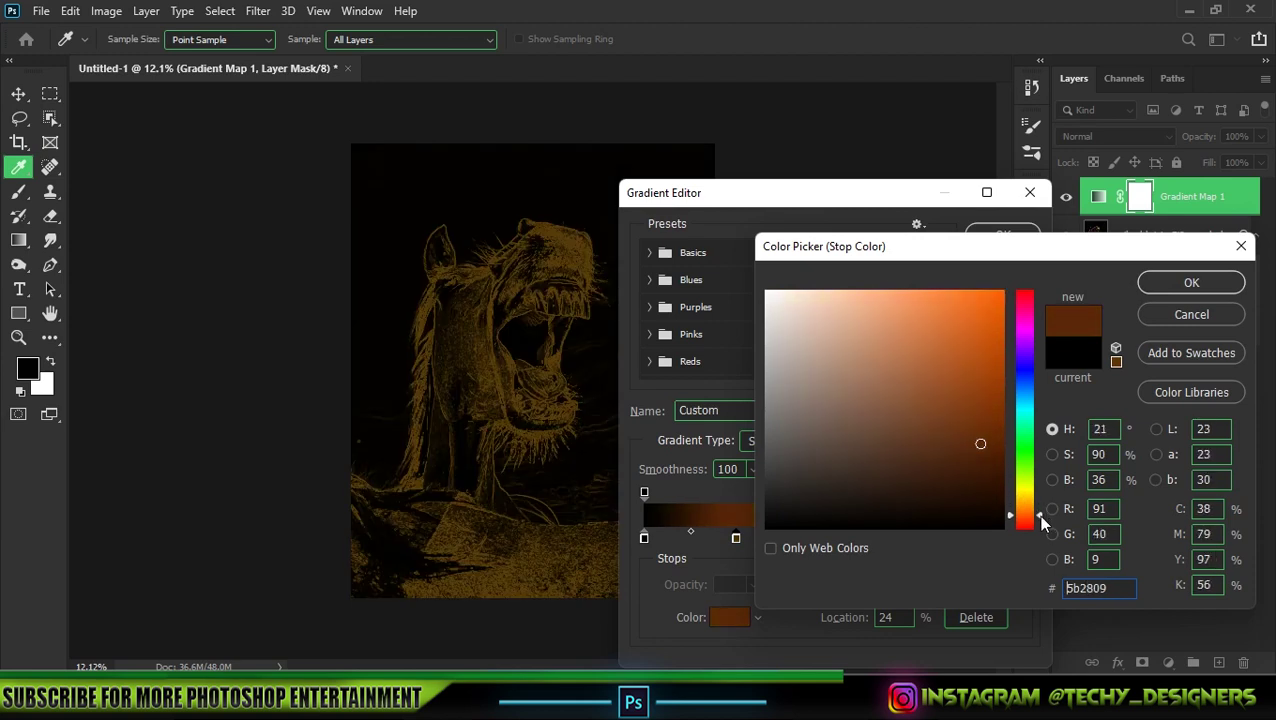
pyautogui.click(1156, 283)
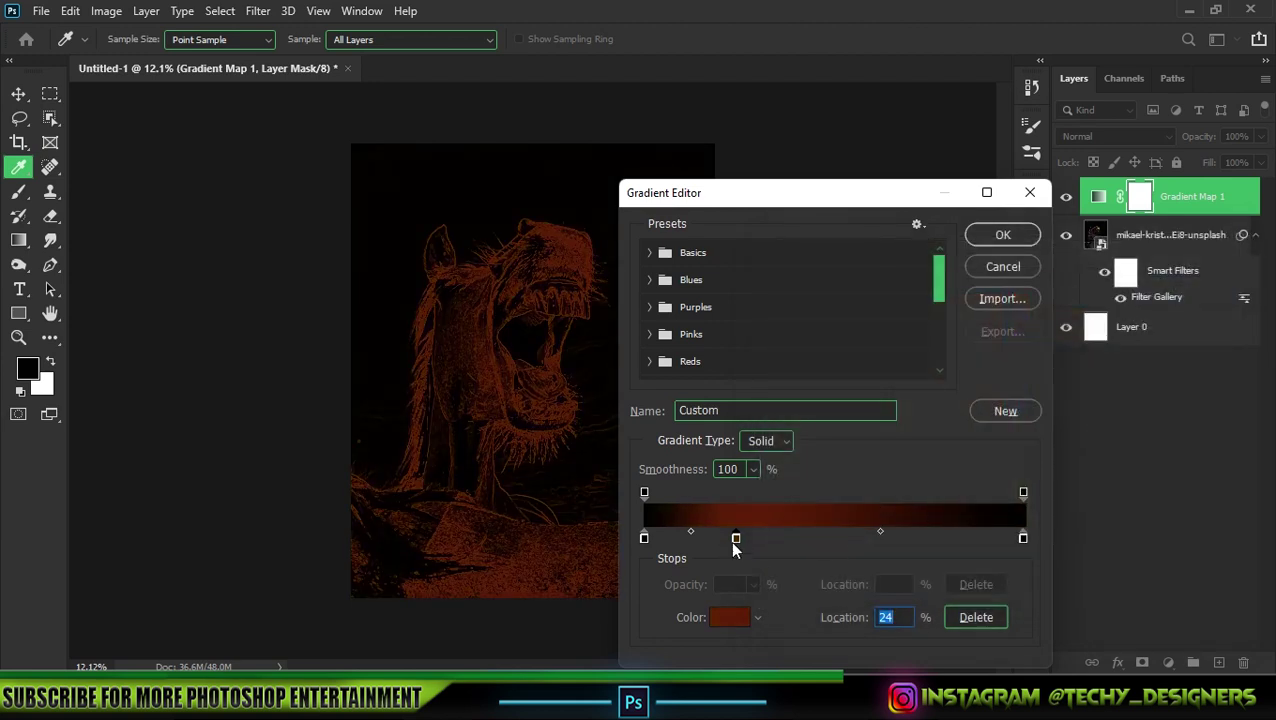
# Step: Add a bright yellow #ecbd00 colour stop at 59%
pyautogui.moveTo(892, 537); pyautogui.dragTo(866, 540)
pyautogui.click(866, 540)
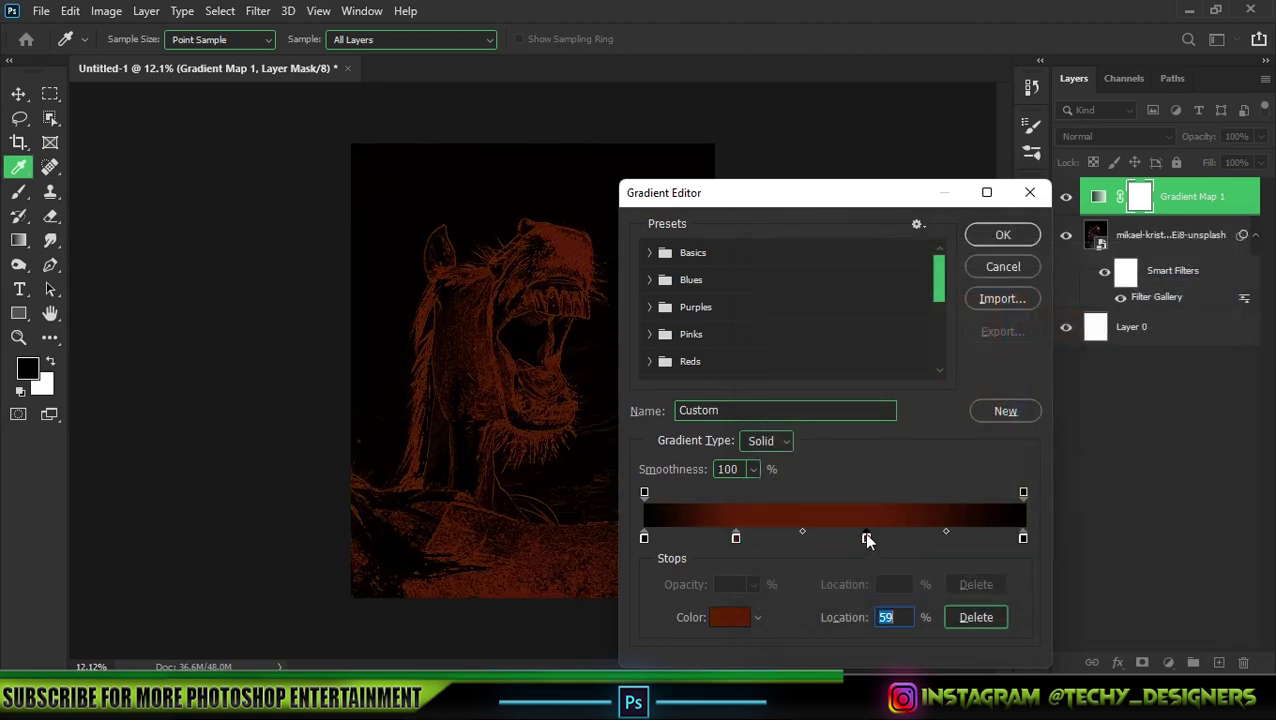
pyautogui.click(748, 617)
pyautogui.moveTo(1025, 521); pyautogui.dragTo(1025, 497)
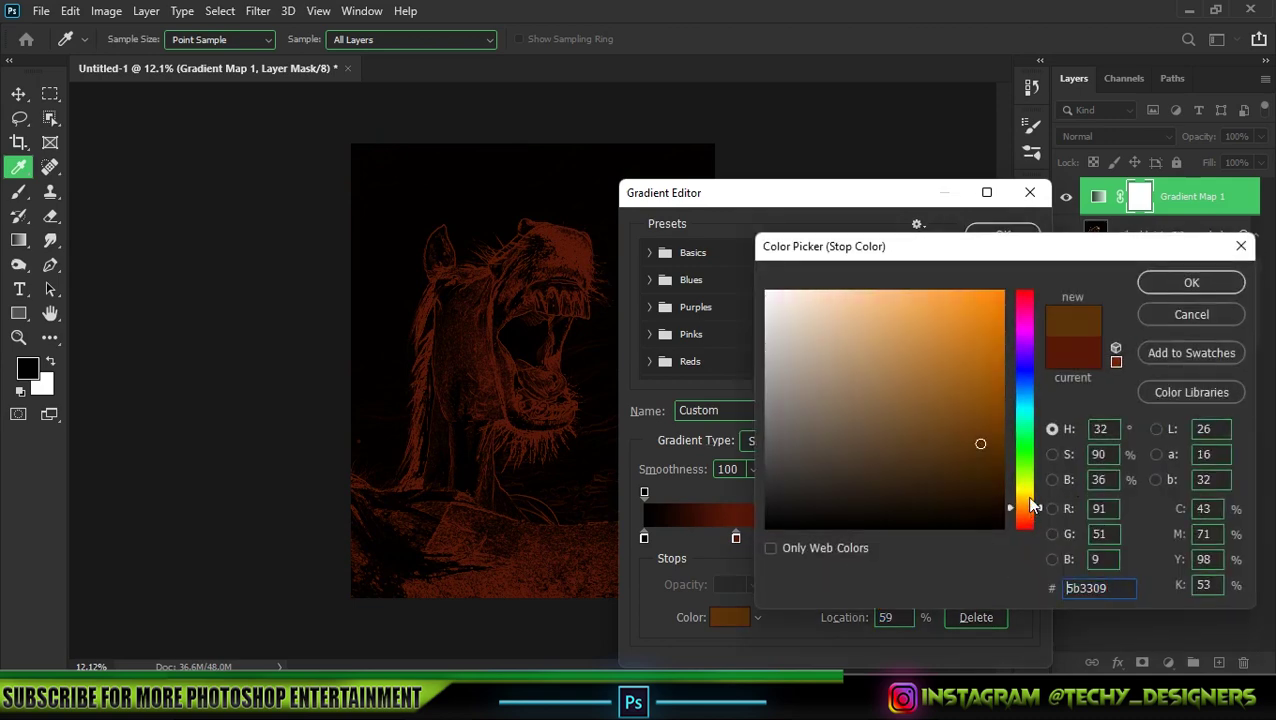
pyautogui.moveTo(987, 416); pyautogui.dragTo(1002, 307)
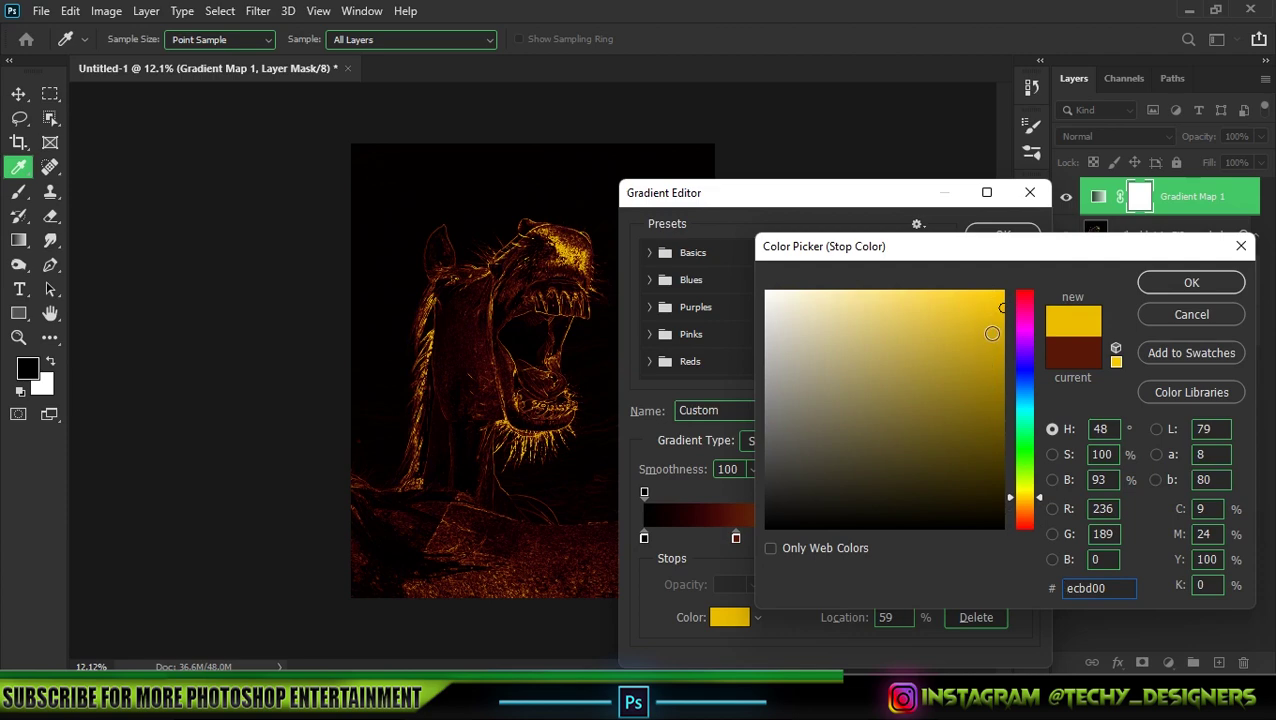
pyautogui.click(1152, 283)
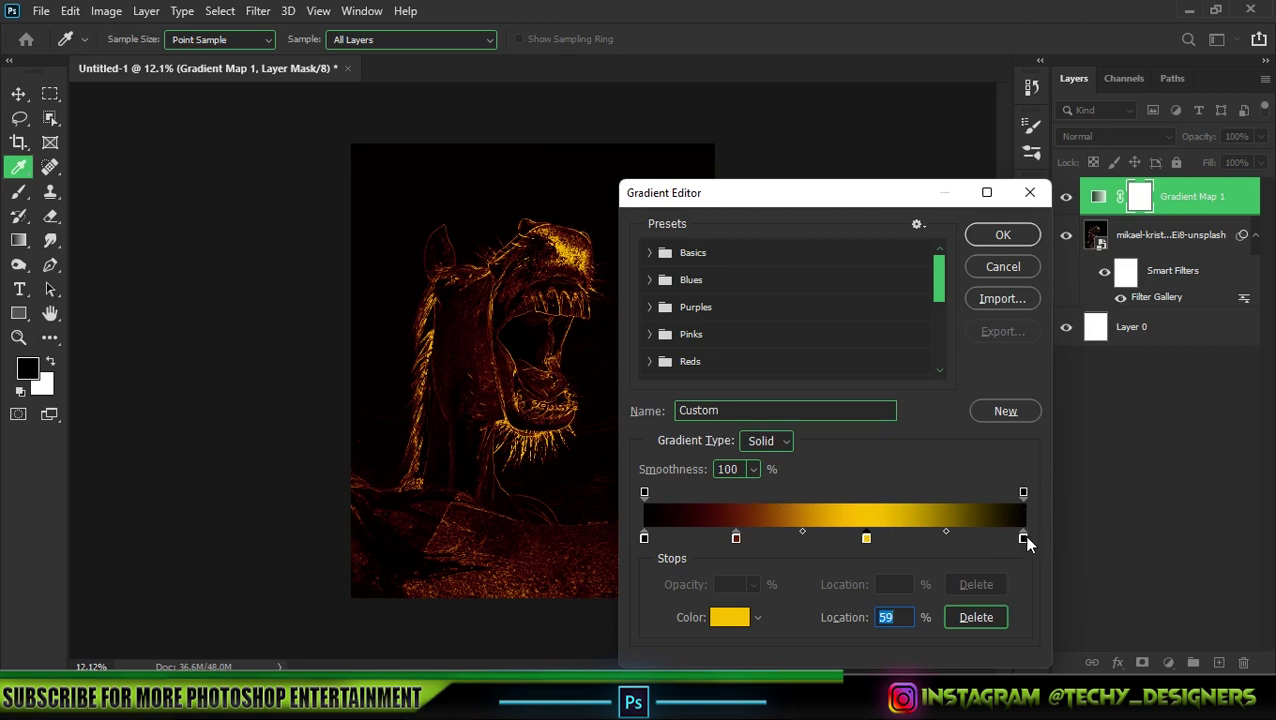
# Step: Set the 100% stop to near-white #f5e9e9 and accept the gradient
pyautogui.click(1023, 539)
pyautogui.click(731, 618)
pyautogui.click(773, 304)
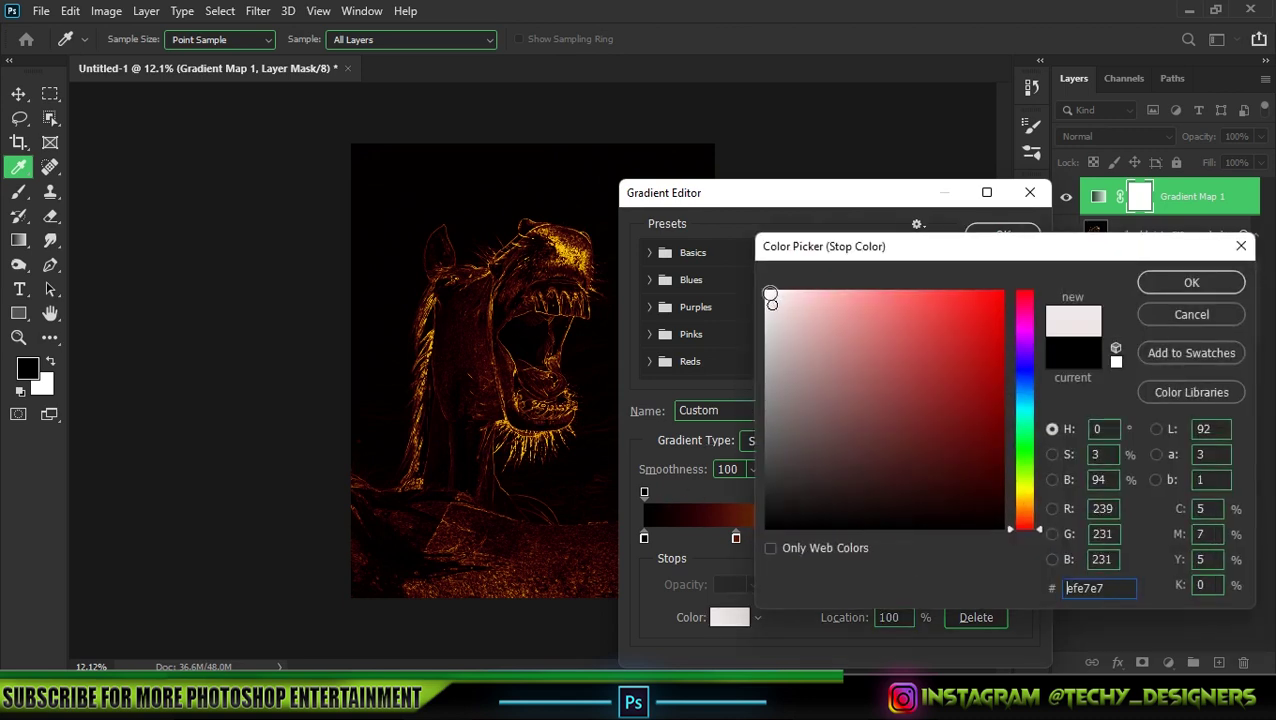
pyautogui.moveTo(775, 302); pyautogui.dragTo(776, 300)
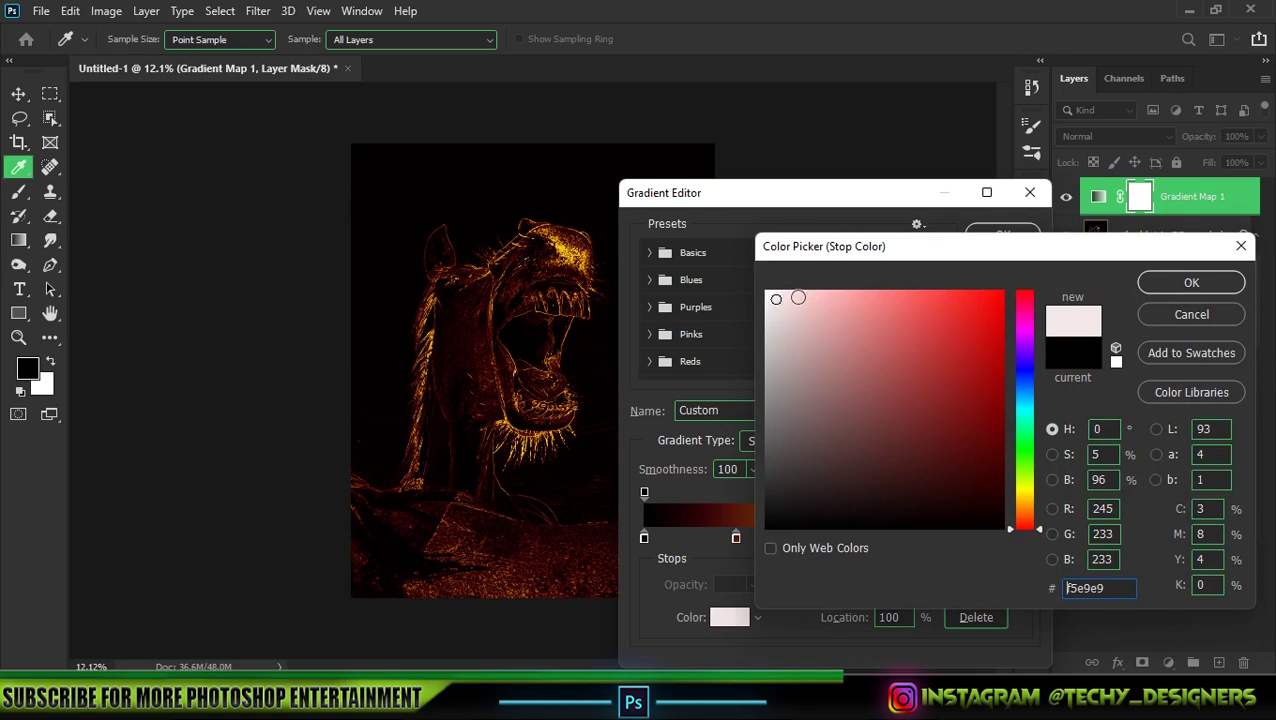
pyautogui.click(1185, 290)
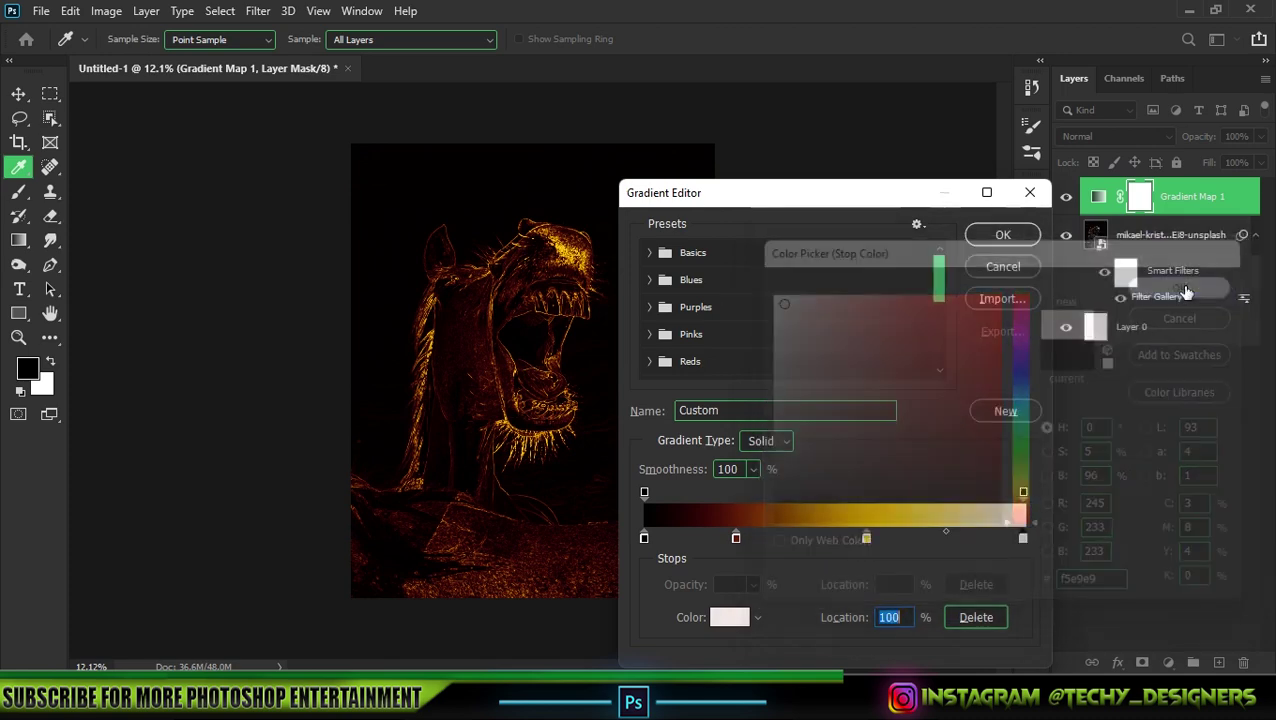
pyautogui.click(1000, 236)
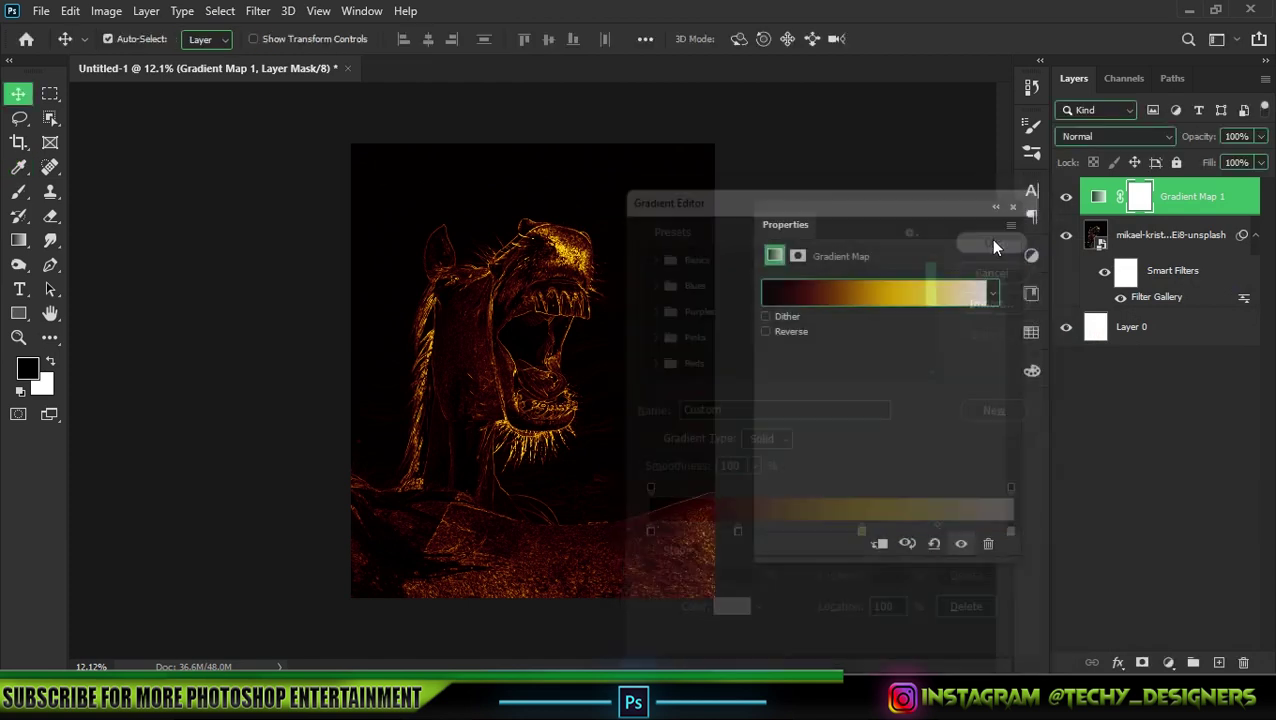
pyautogui.click(1012, 207)
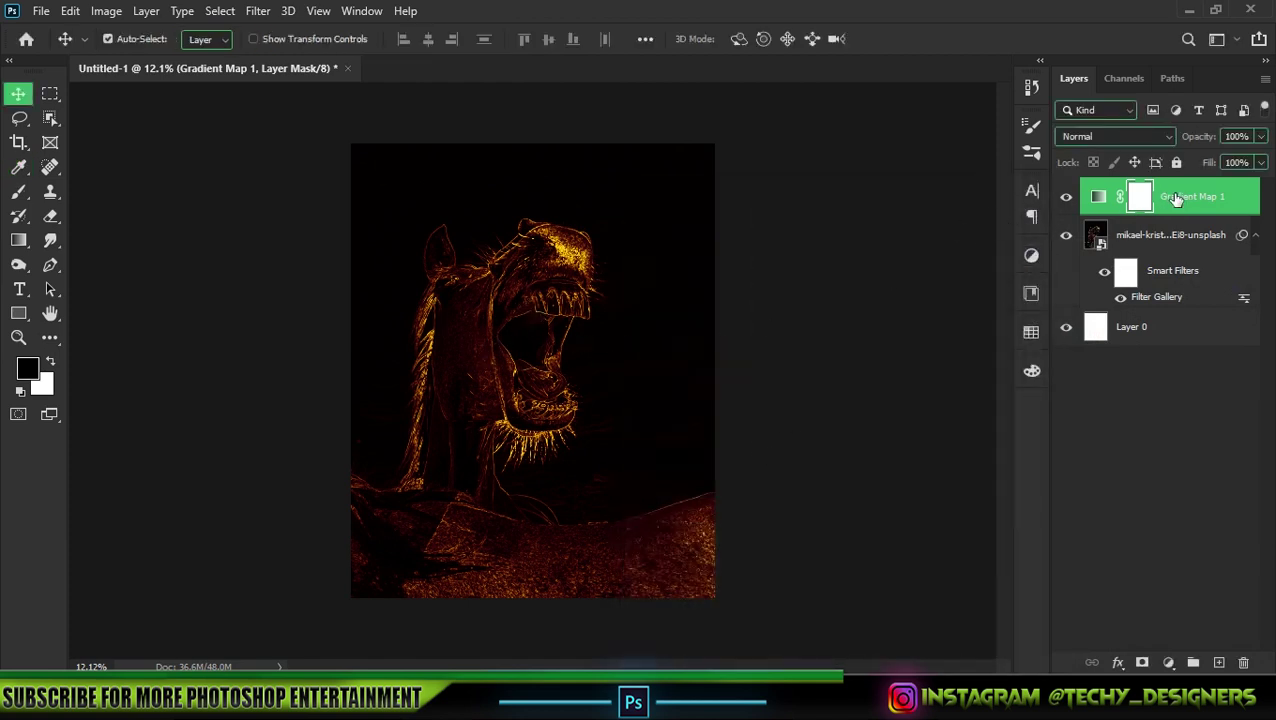
# Step: Duplicate the gradient map layer and set the copy's blend mode to Linear Dodge (Add)
pyautogui.press('ctrl')
pyautogui.hotkey('ctrl', 'j')
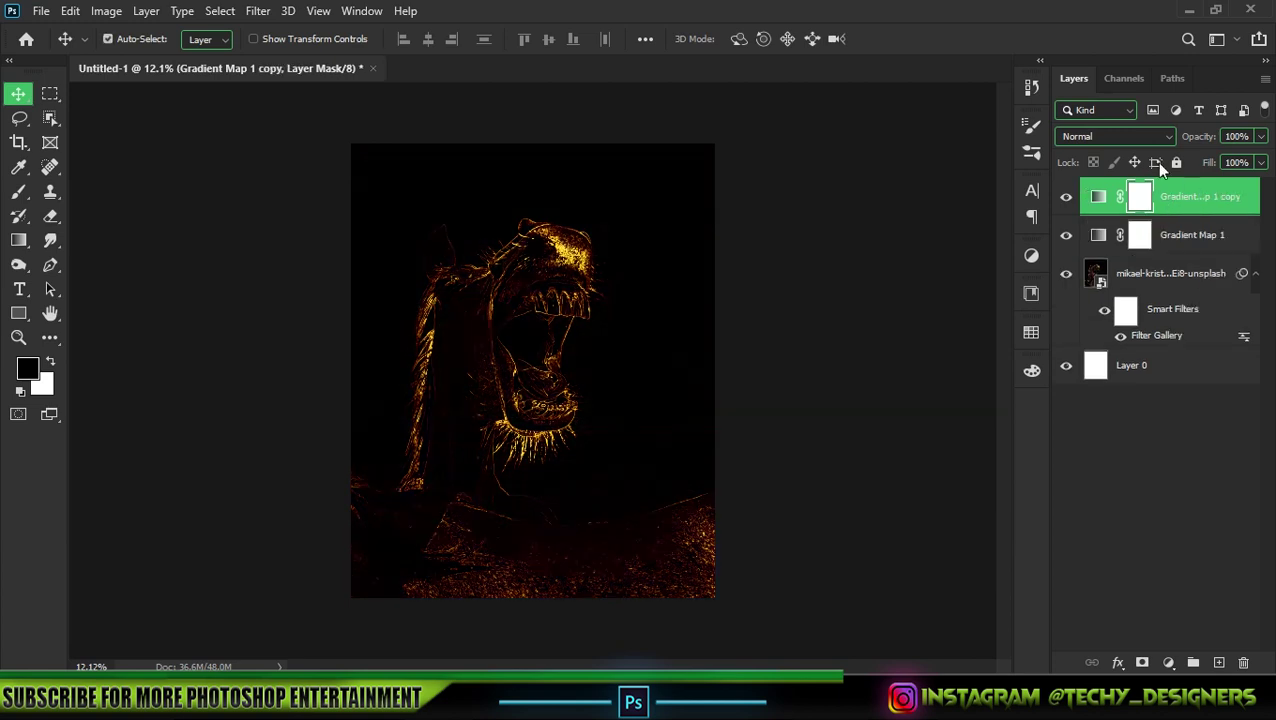
pyautogui.click(1120, 140)
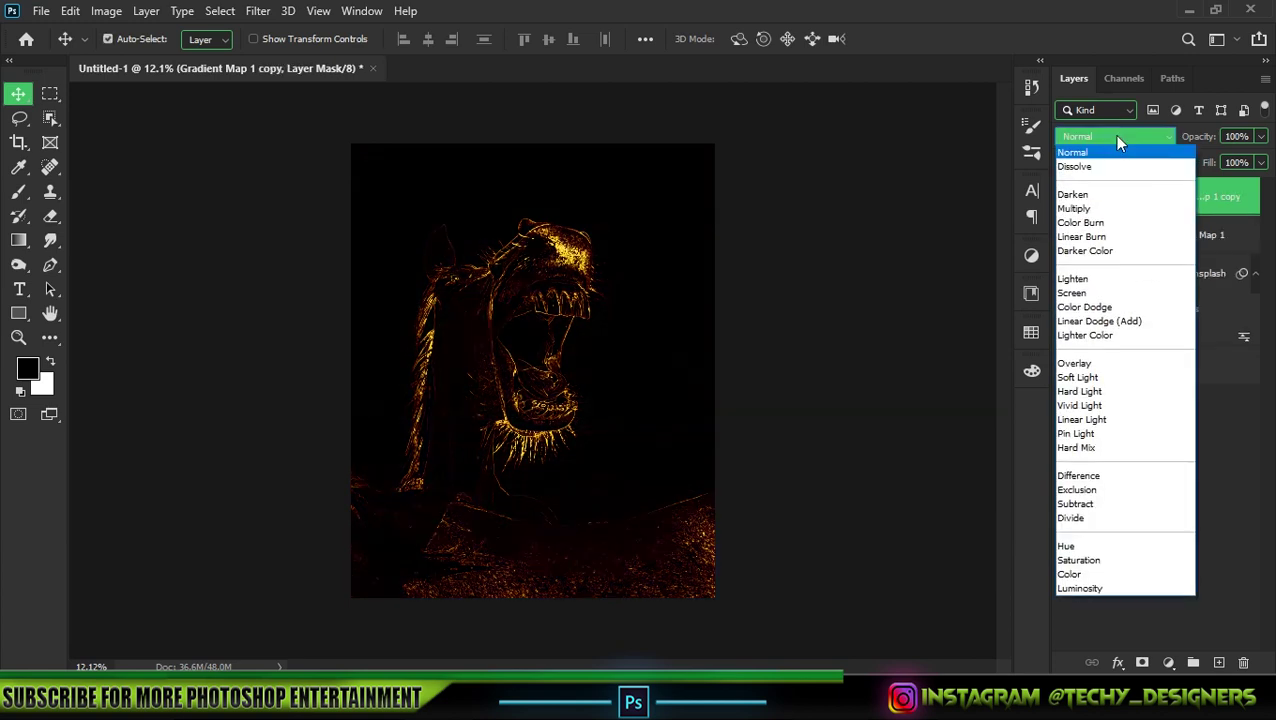
pyautogui.click(1128, 322)
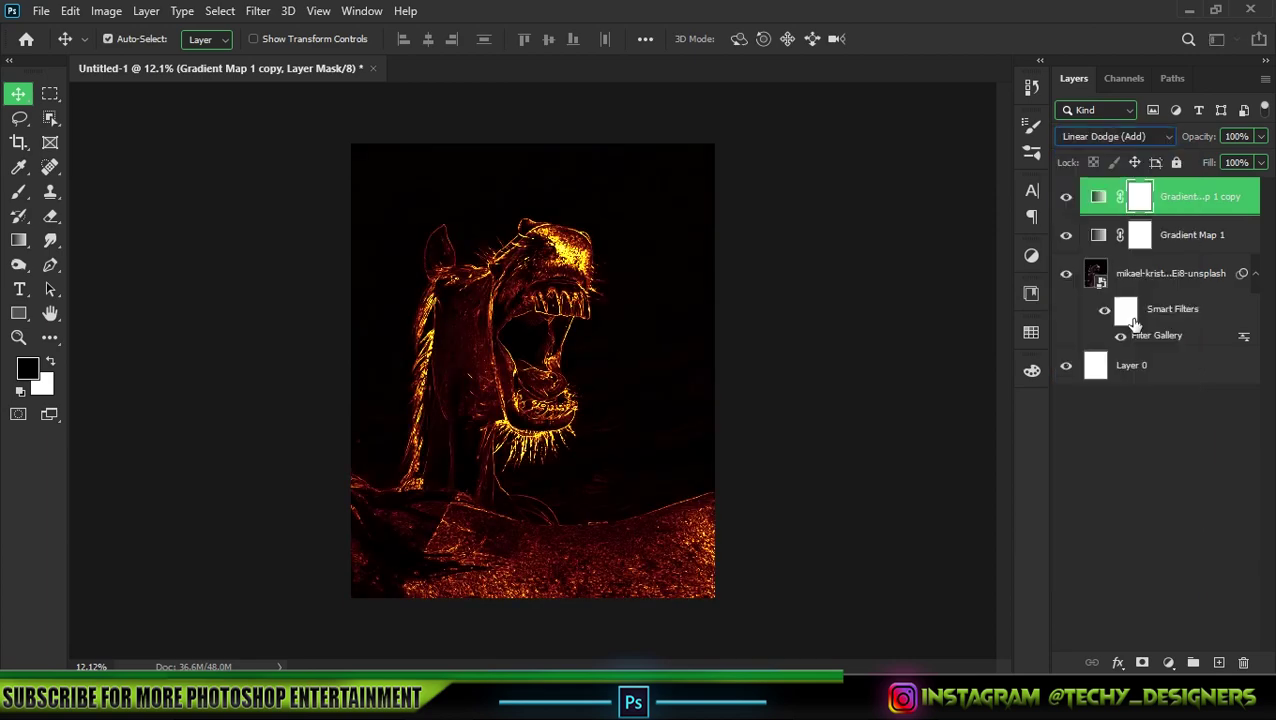
pyautogui.click(1093, 140)
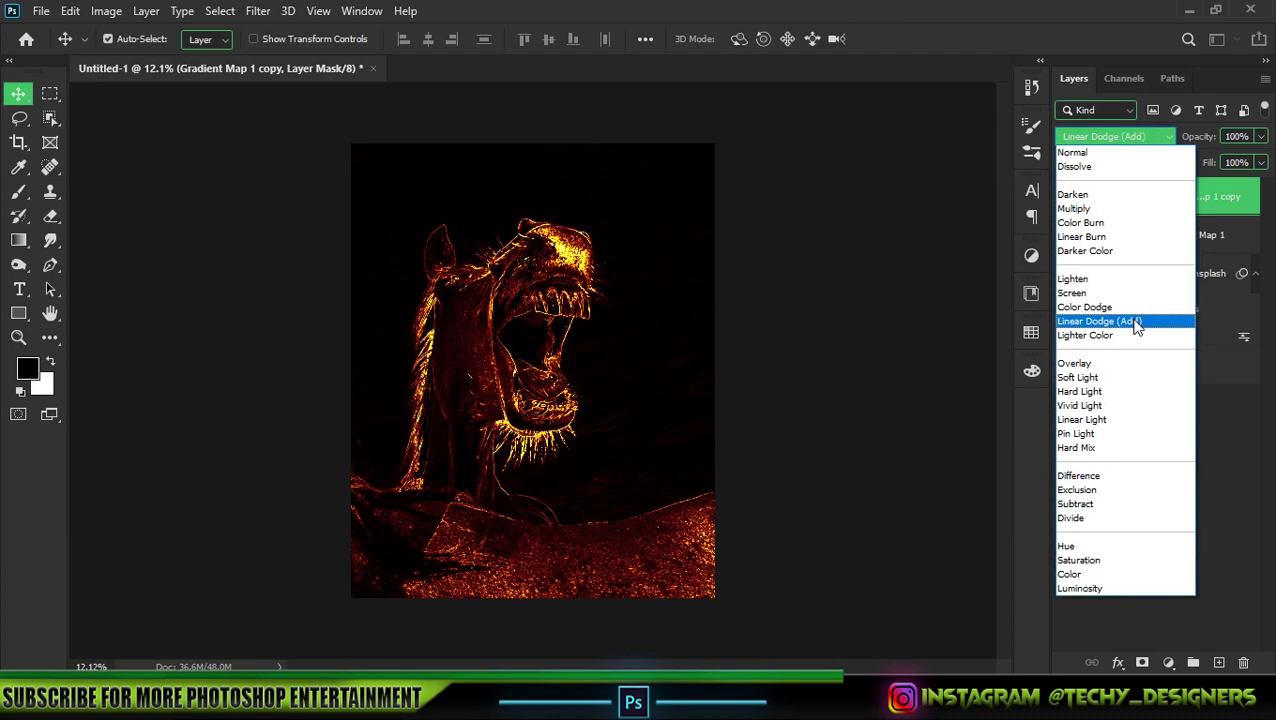
pyautogui.scroll(3, 482, 372)
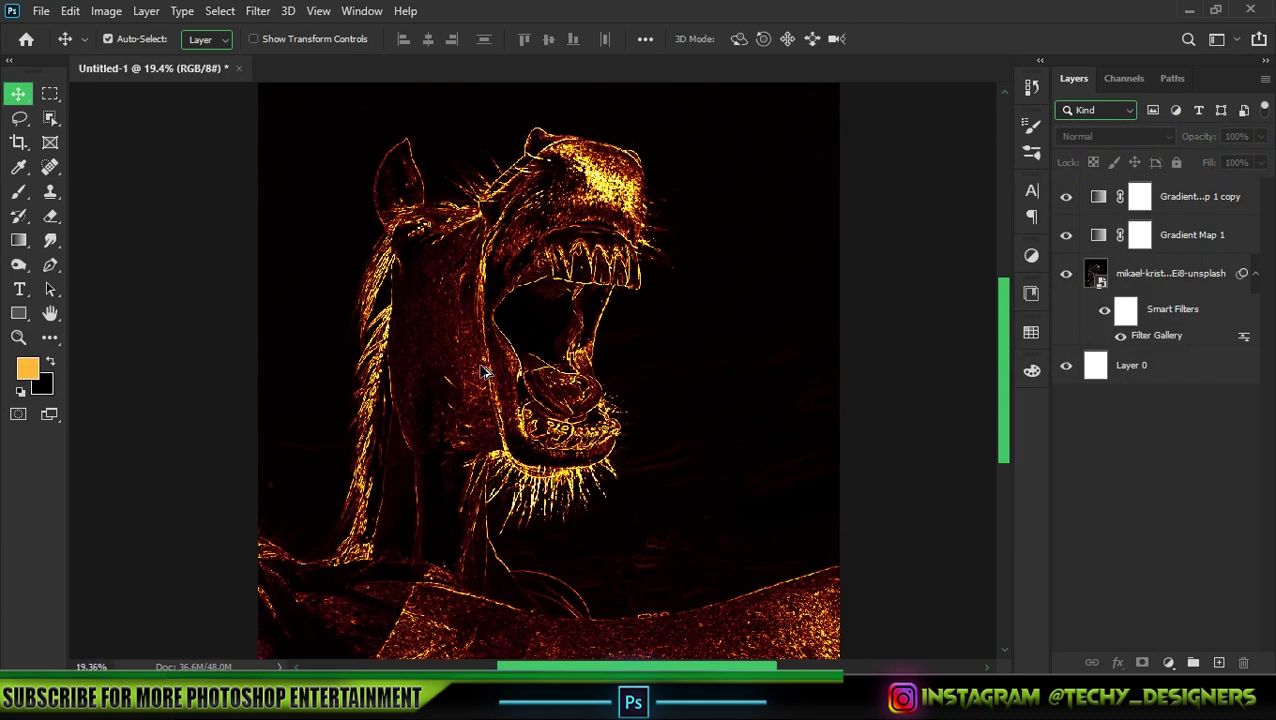
pyautogui.scroll(-2, 482, 372)
pyautogui.click(1206, 205)
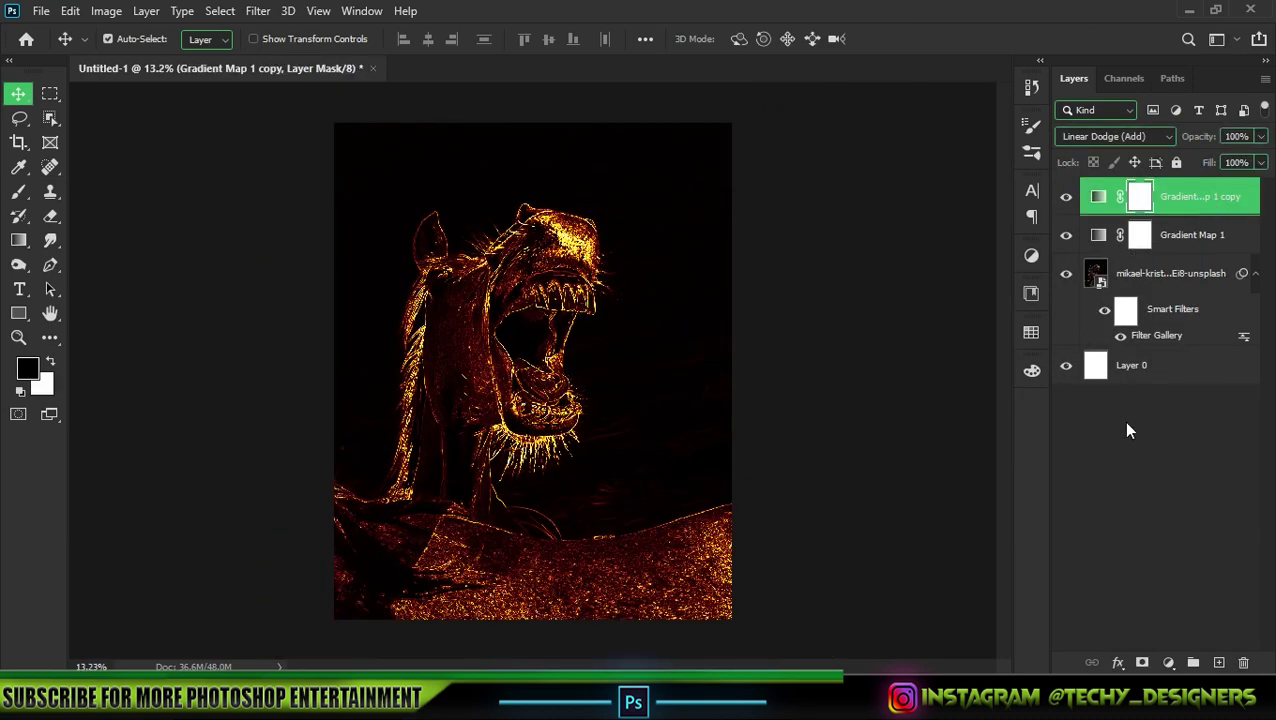
pyautogui.click(41, 10)
# Step: Place the MagicThumb fire streak image embedded in the poster
pyautogui.click(124, 379)
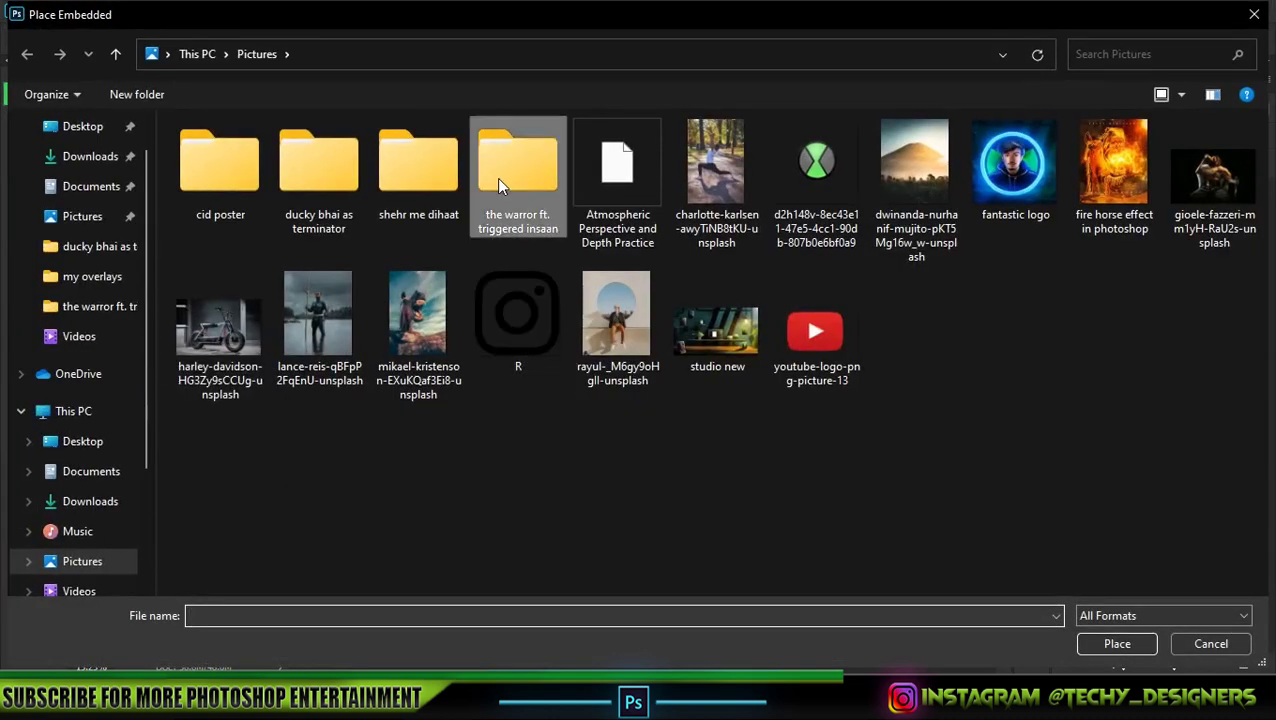
pyautogui.doubleClick(496, 177)
pyautogui.click(408, 200)
pyautogui.doubleClick(408, 200)
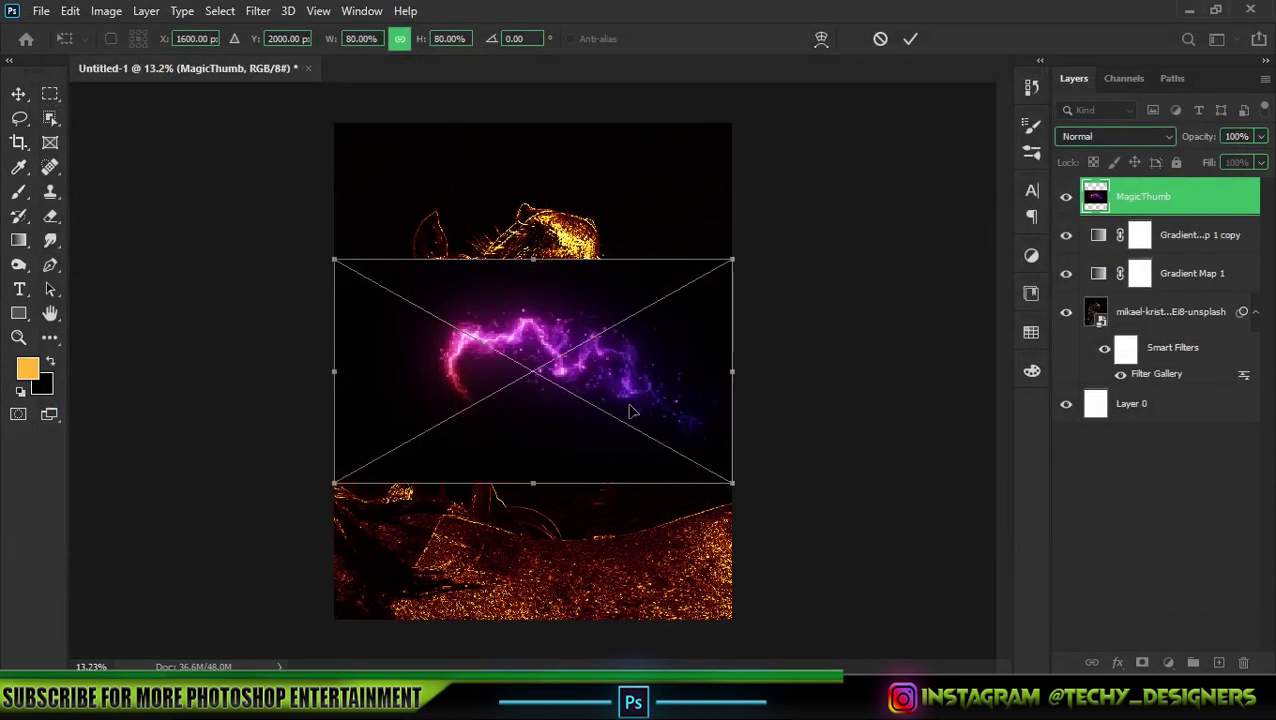
pyautogui.press('Return')
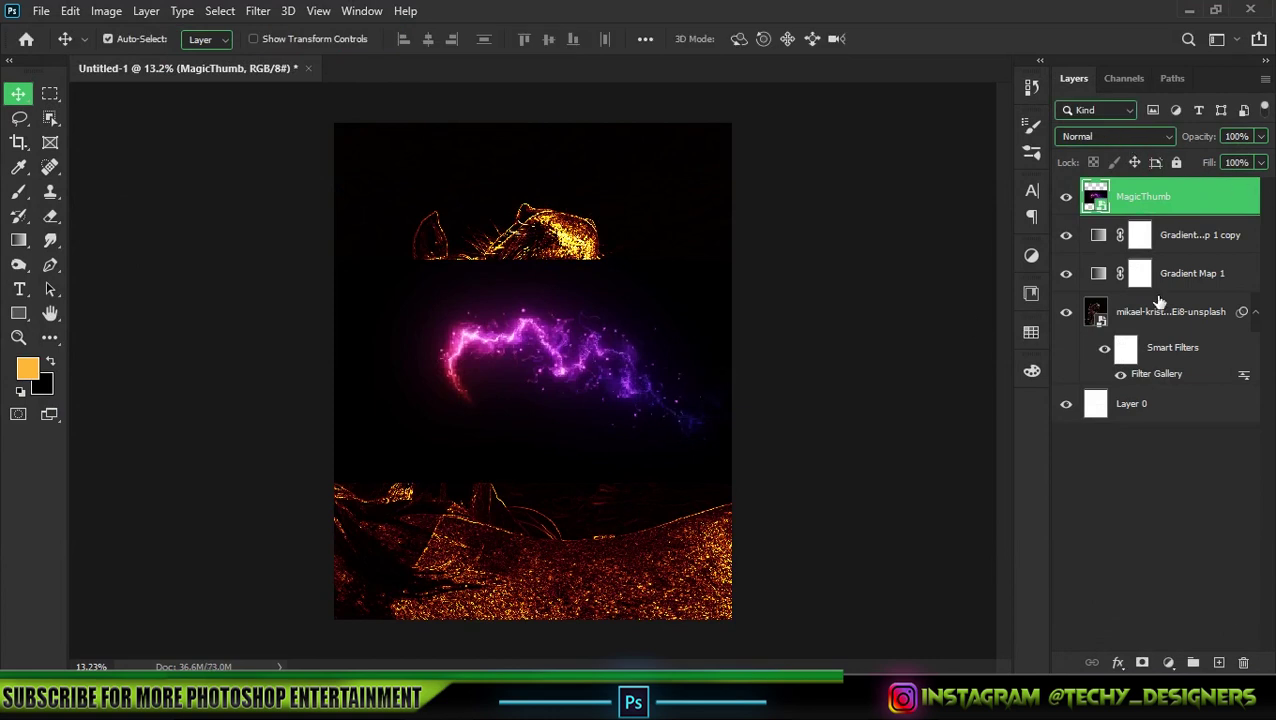
# Step: Add a Colorize Hue/Saturation adjustment tinting the streak orange-gold
pyautogui.click(1168, 662)
pyautogui.click(1178, 485)
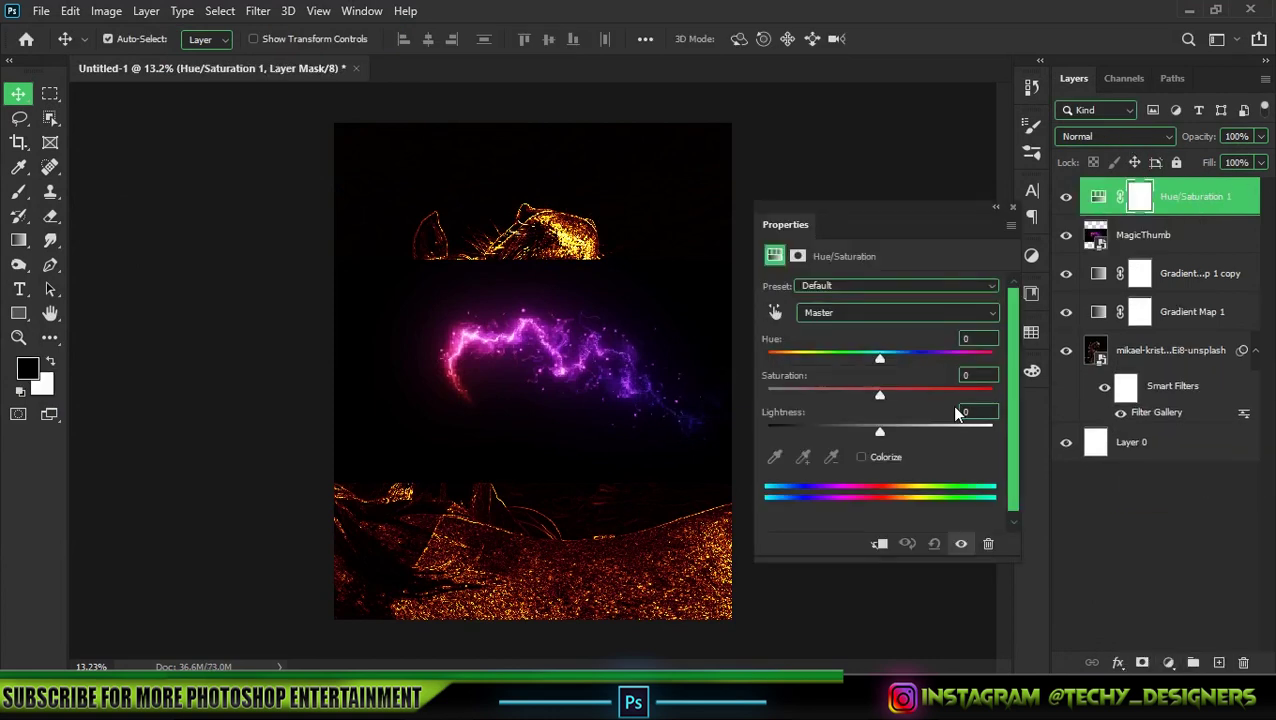
pyautogui.click(861, 457)
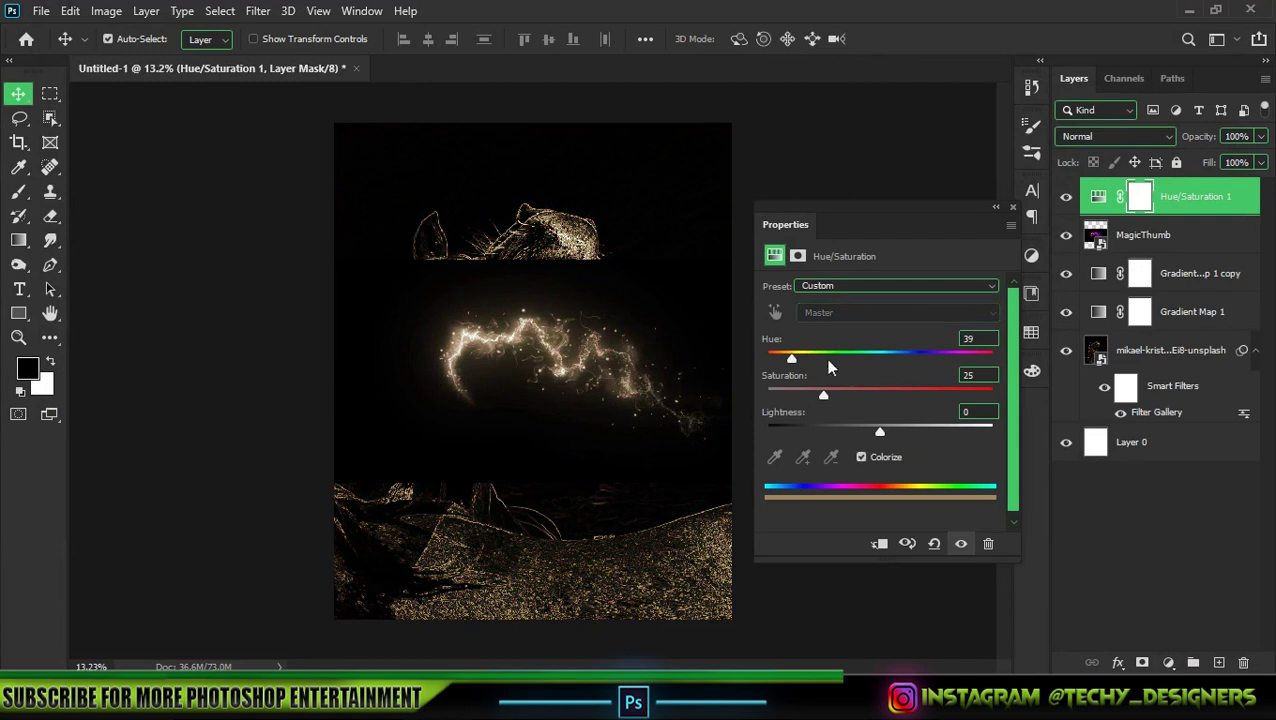
pyautogui.moveTo(770, 358); pyautogui.dragTo(975, 397)
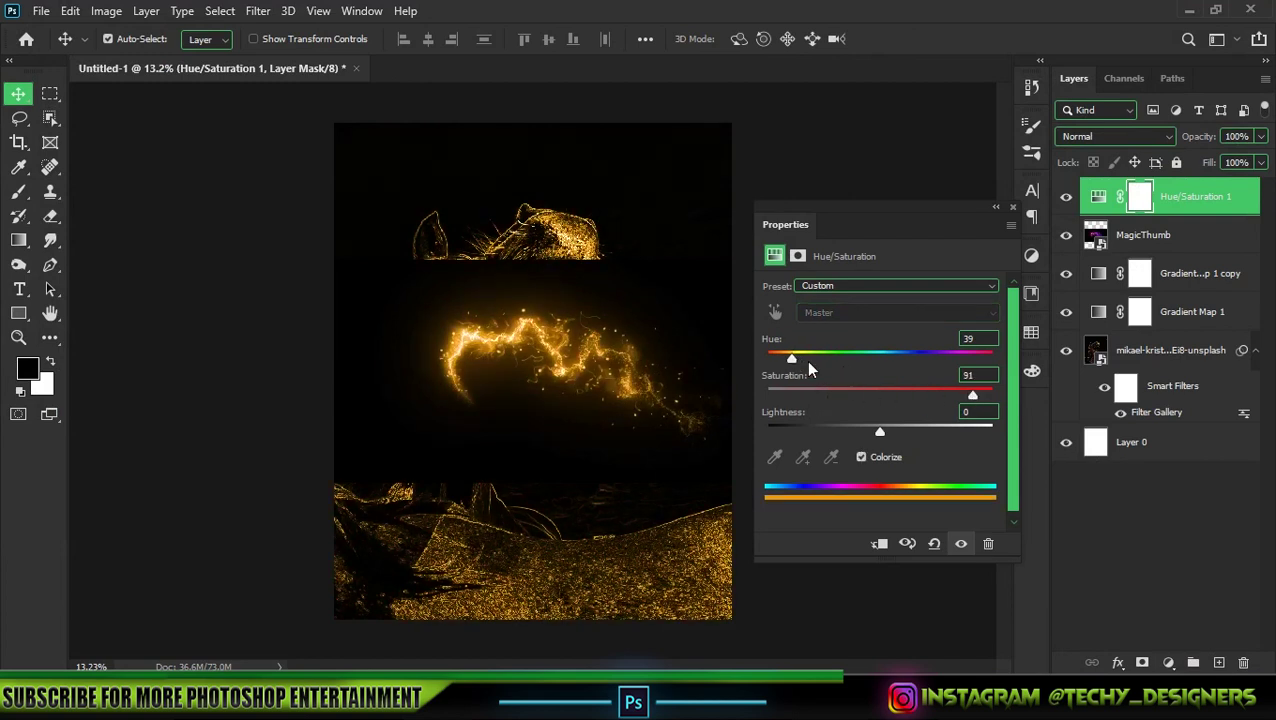
# Step: Convert the streak and its tint into one smart object blended as Linear Dodge (Add)
pyautogui.click(1012, 207)
pyautogui.doubleClick(1163, 236)
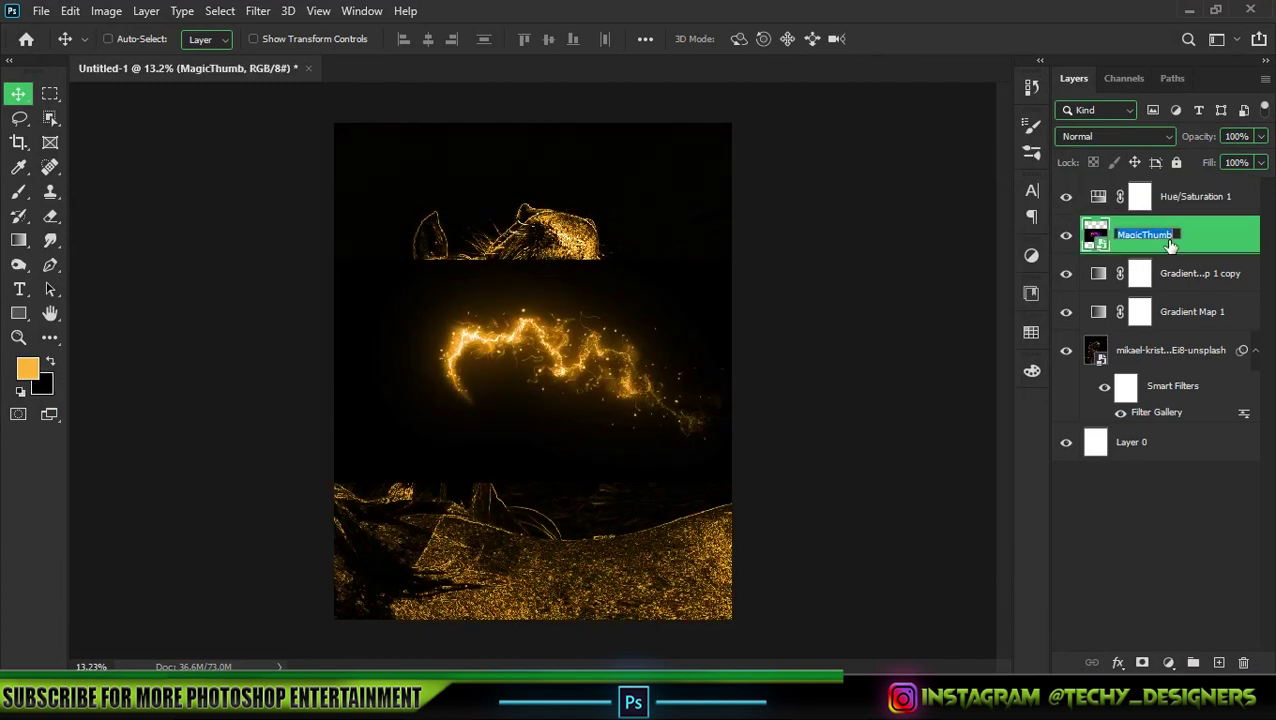
pyautogui.keyDown('shift'); pyautogui.click(1188, 200); pyautogui.keyUp('shift')
pyautogui.rightClick(1188, 200)
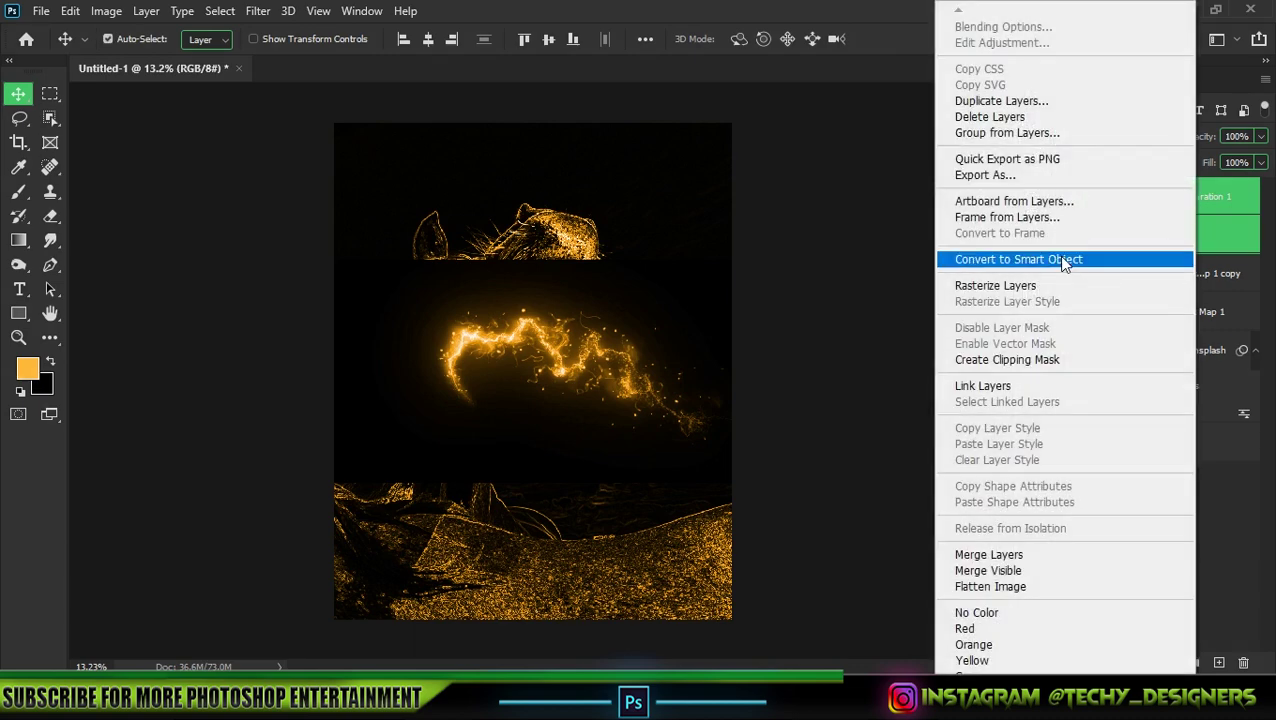
pyautogui.click(1010, 259)
pyautogui.click(1112, 136)
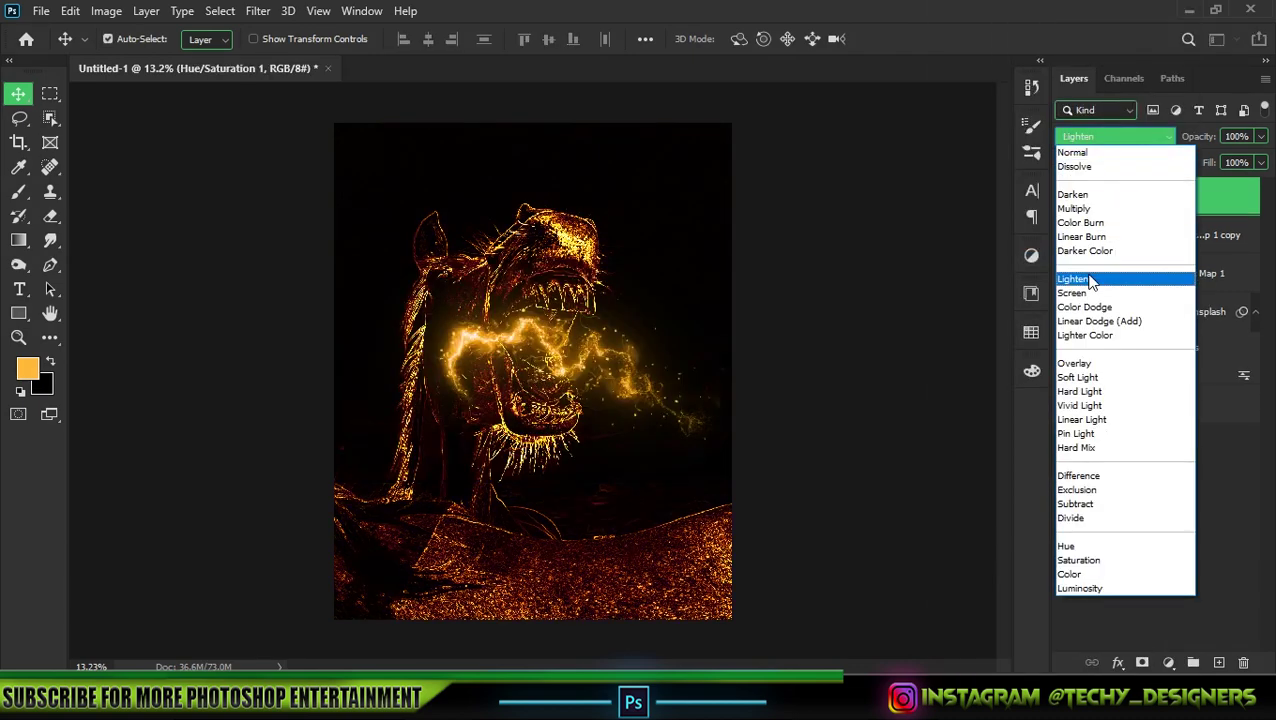
pyautogui.click(1099, 321)
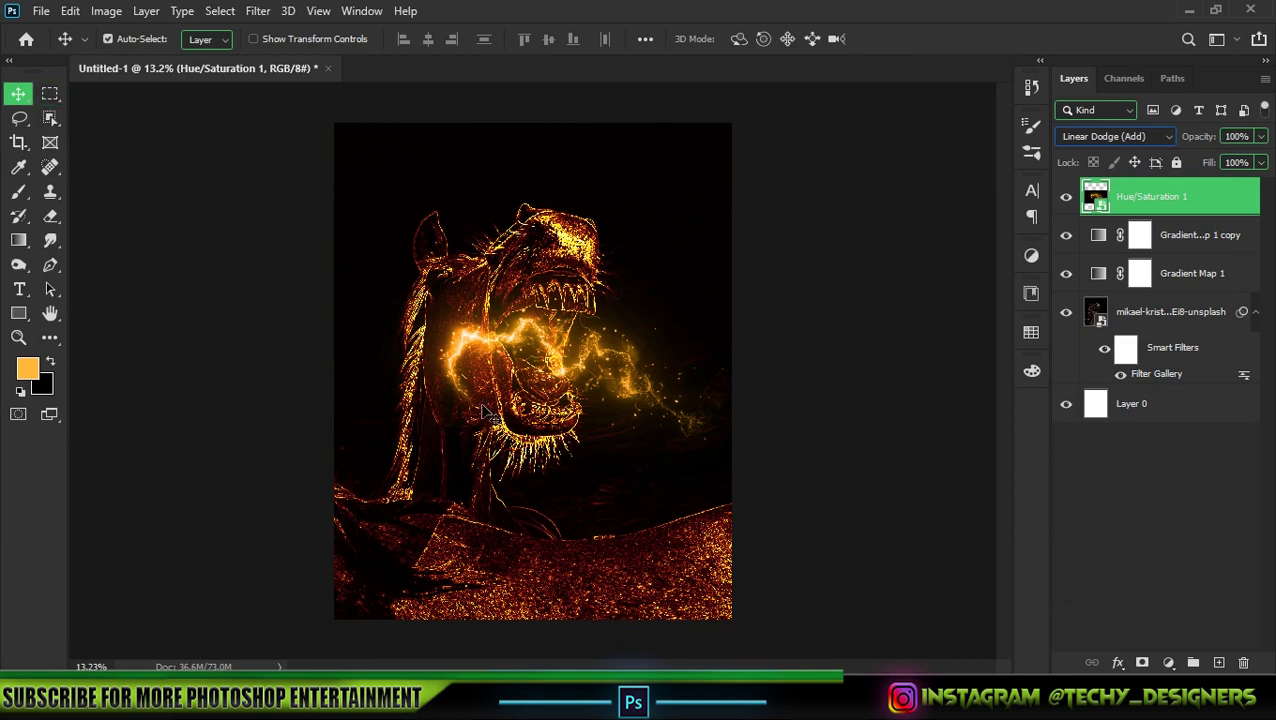
# Step: Scale the streak to about 90% onto the horse's mouth and duplicate it
pyautogui.hotkey('ctrl', 't')
pyautogui.moveTo(587, 382); pyautogui.dragTo(664, 382)
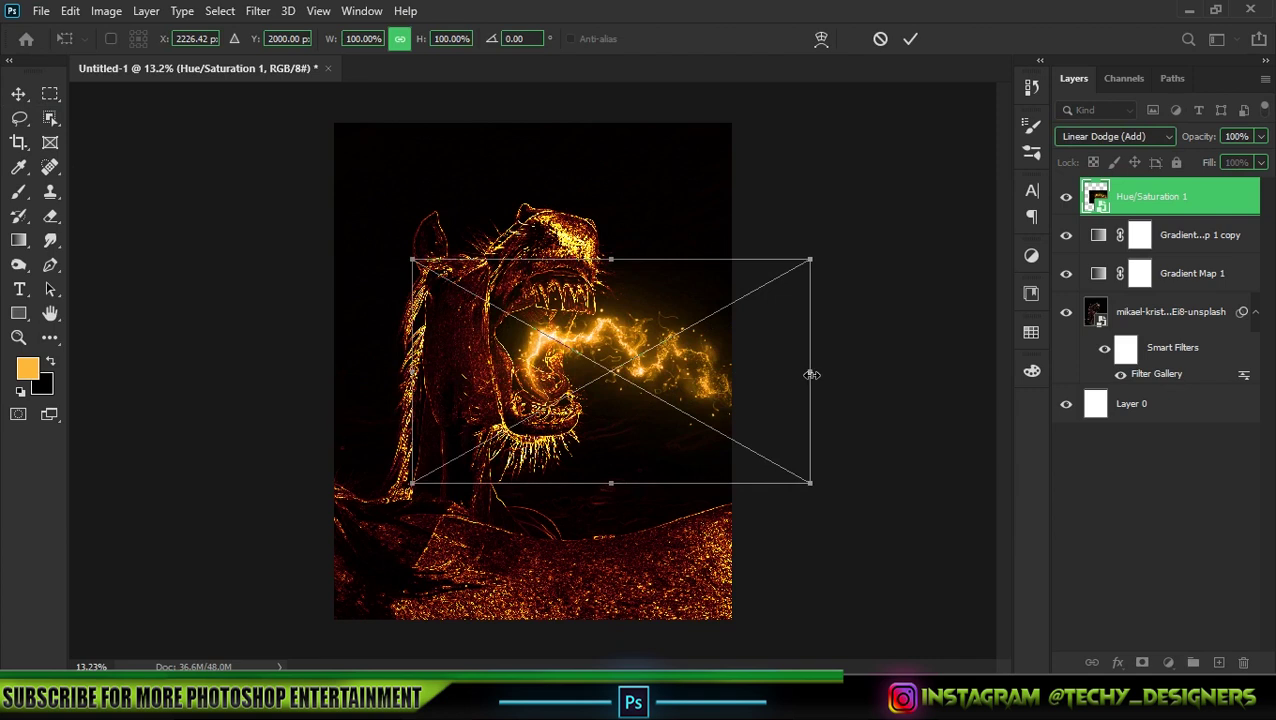
pyautogui.moveTo(810, 371); pyautogui.dragTo(728, 385)
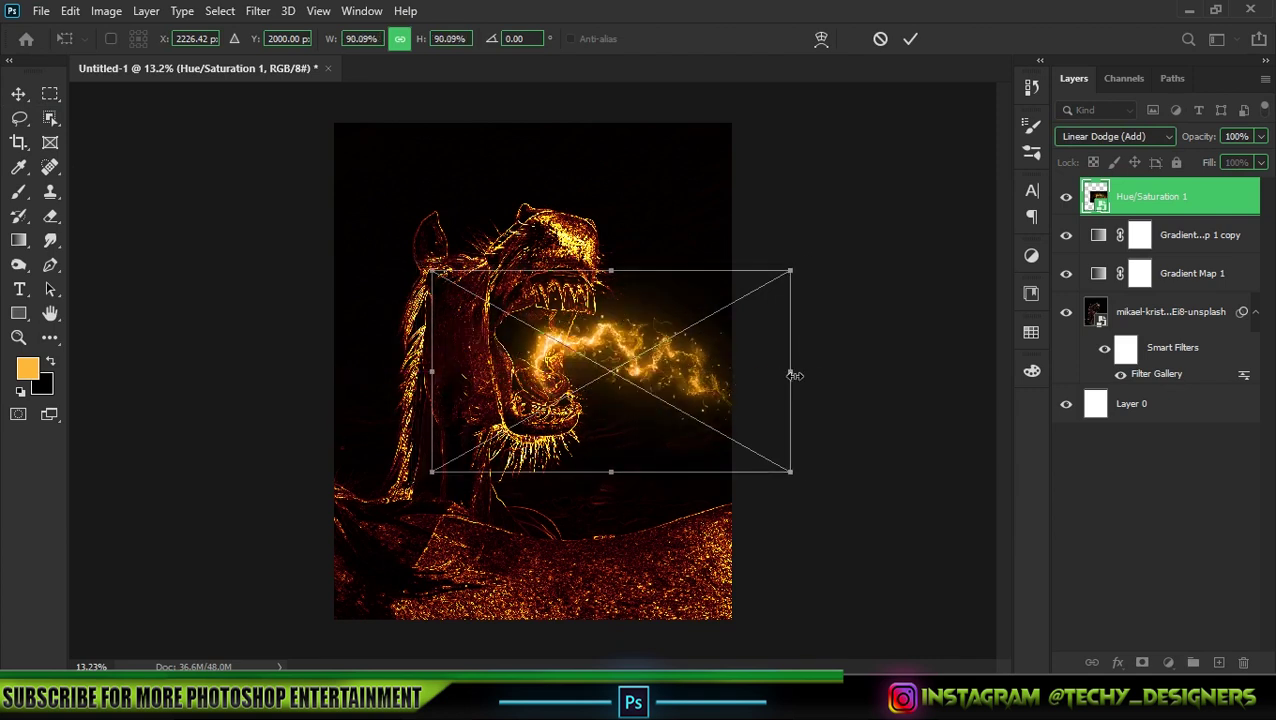
pyautogui.press('Return')
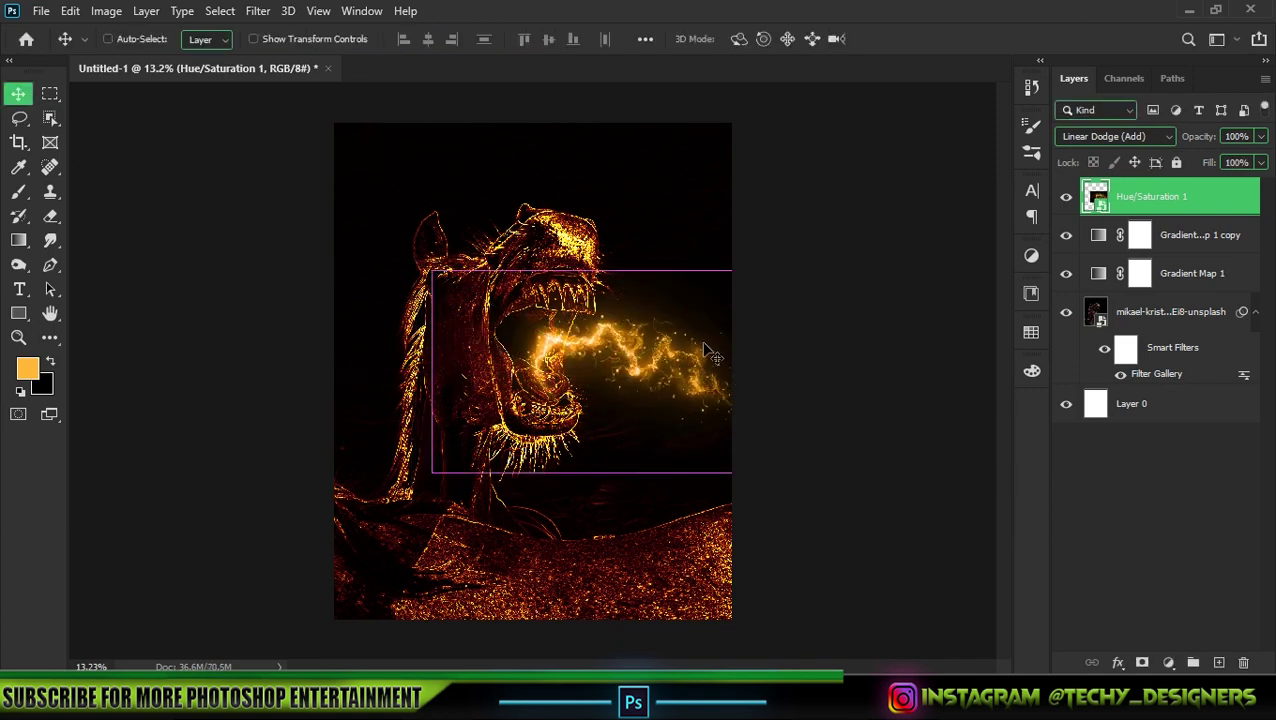
pyautogui.hotkey('ctrl', 'j')
# Step: Flip the streak copy vertically and rotate it to about -24 degrees at the mouth
pyautogui.hotkey('ctrl', 't')
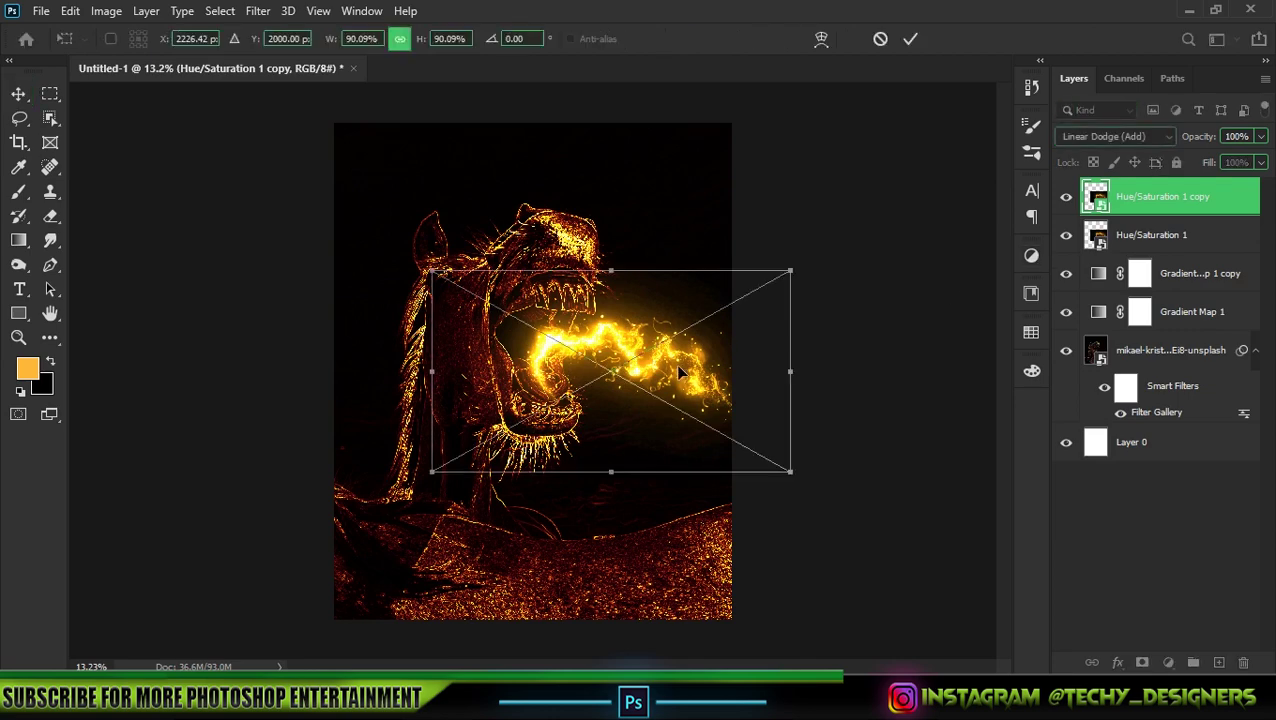
pyautogui.rightClick(678, 372)
pyautogui.click(700, 353)
pyautogui.moveTo(708, 408); pyautogui.dragTo(705, 370)
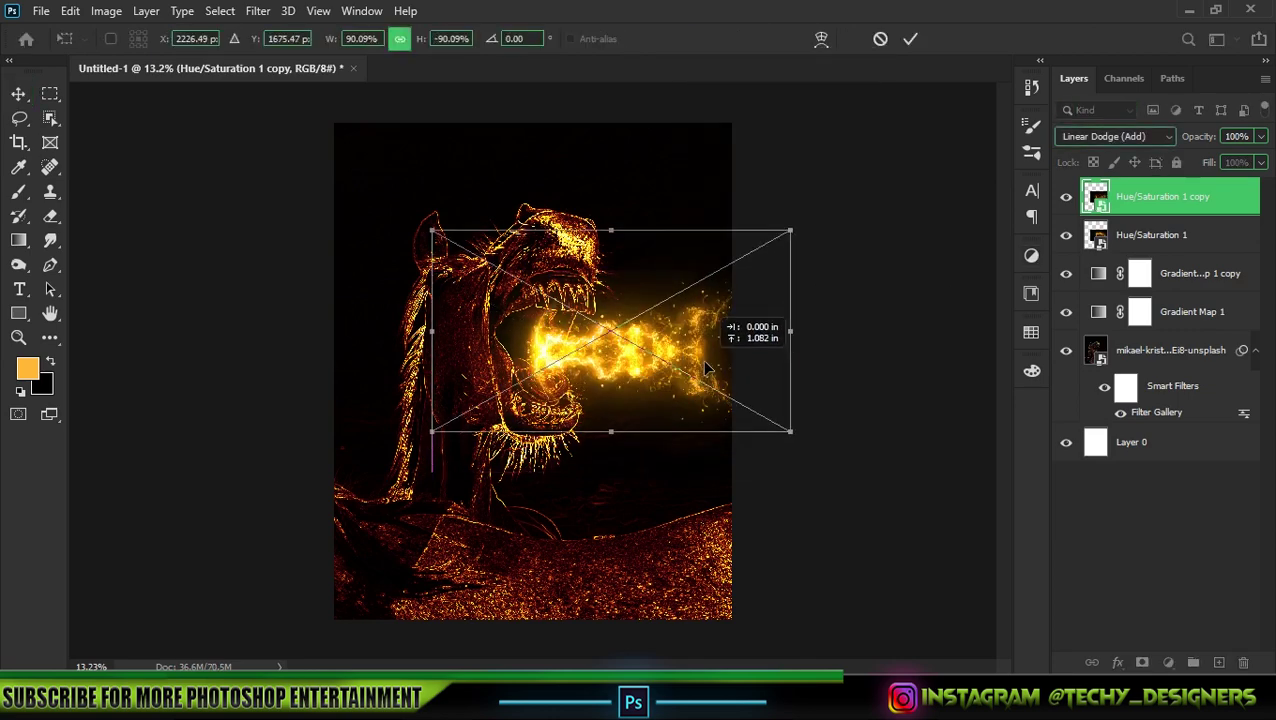
pyautogui.moveTo(806, 265); pyautogui.dragTo(817, 200)
pyautogui.moveTo(848, 296); pyautogui.dragTo(826, 266)
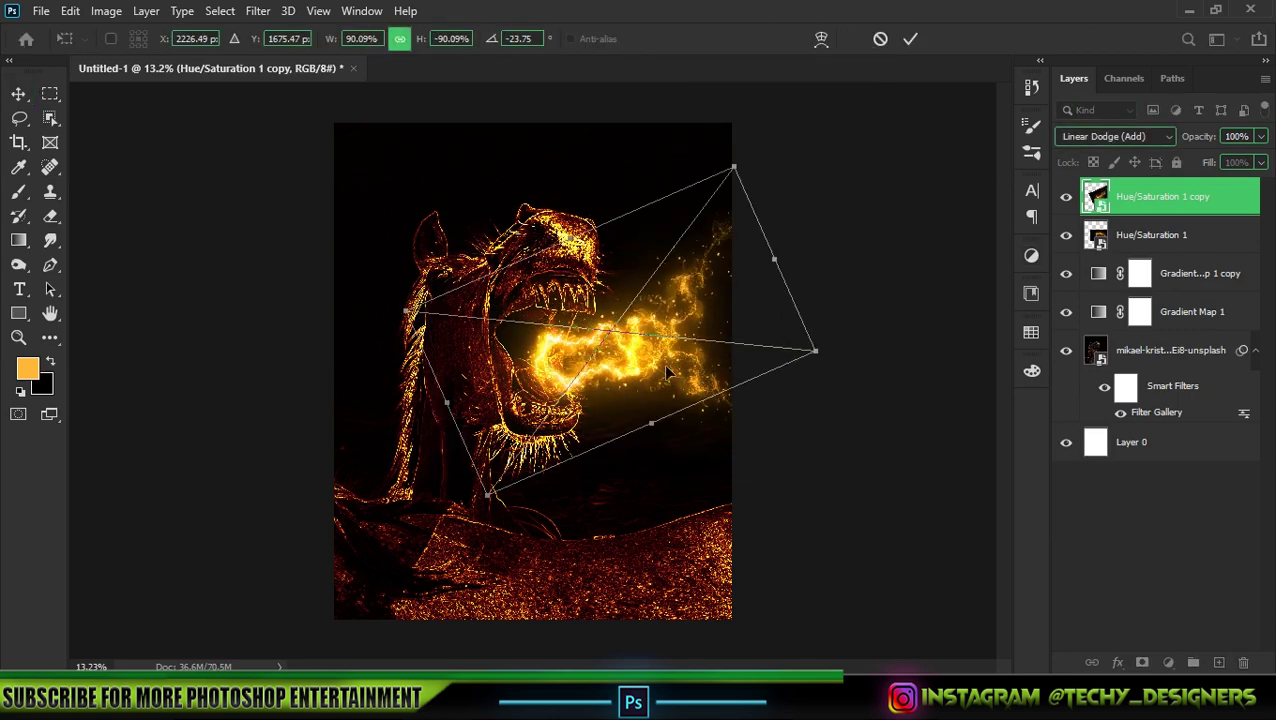
pyautogui.moveTo(670, 372); pyautogui.dragTo(651, 366)
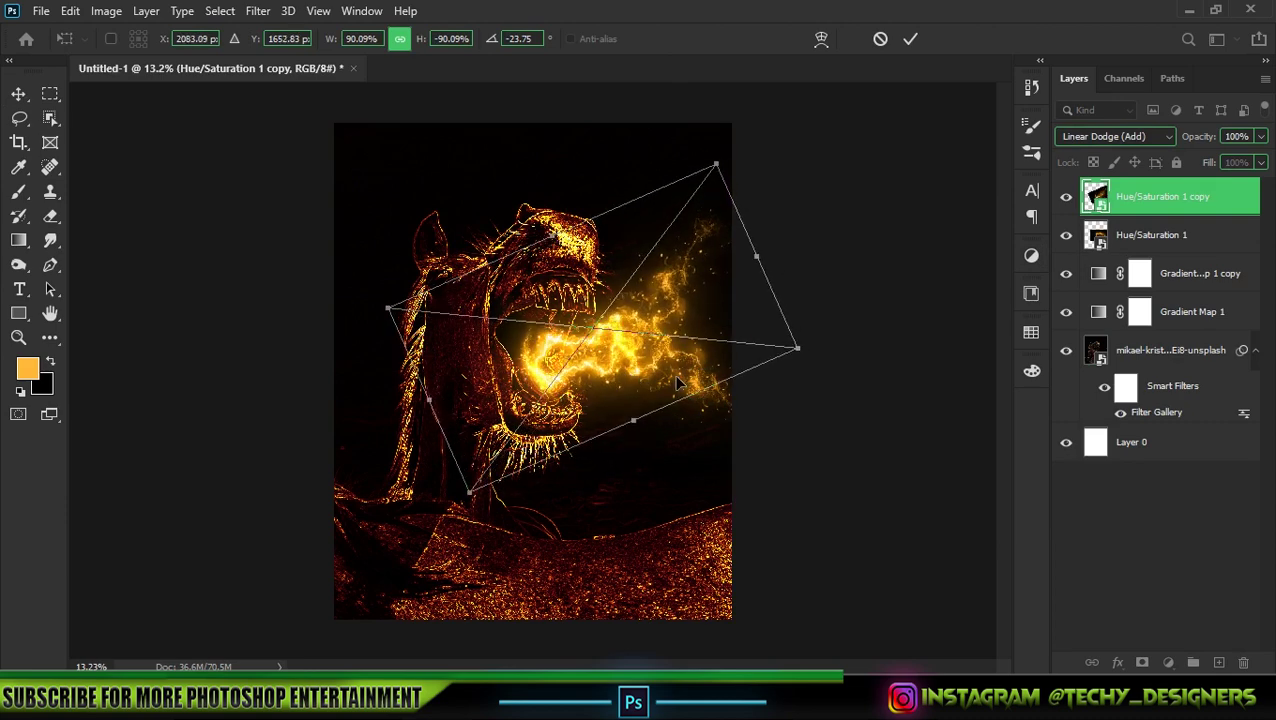
pyautogui.press('Return')
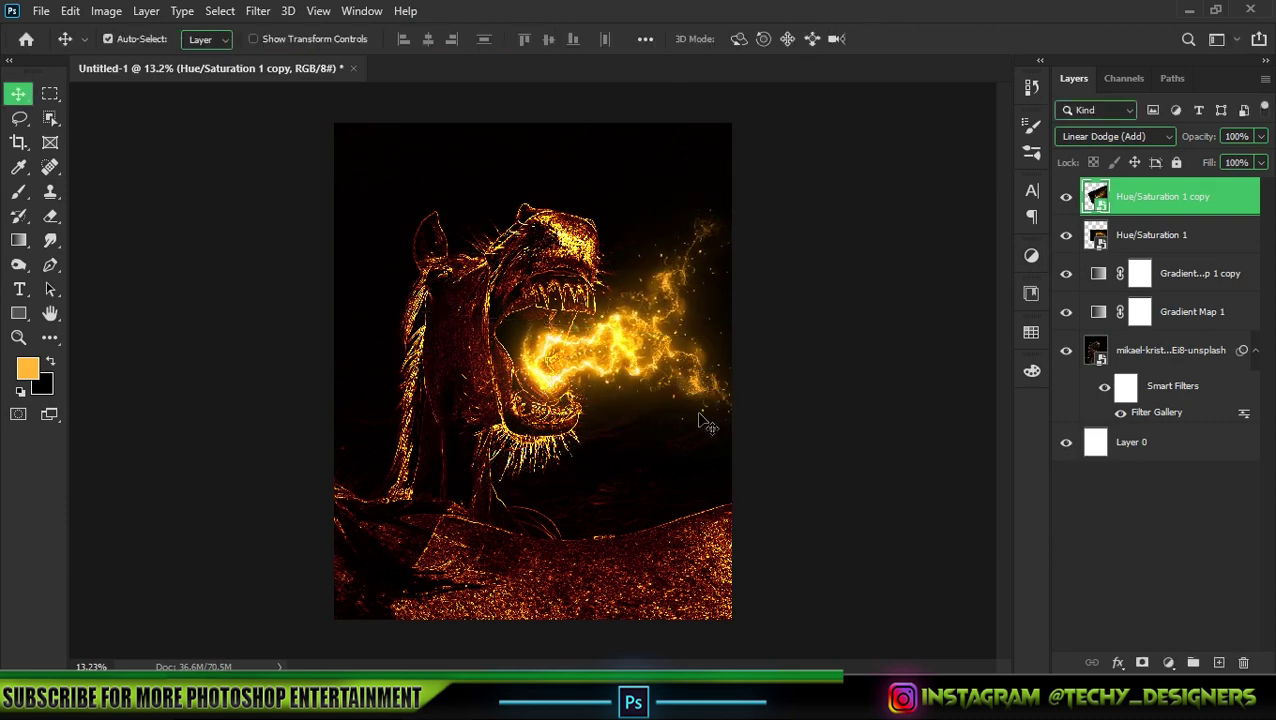
# Step: Duplicate the flame again and rotate the third copy to about 12 degrees
pyautogui.hotkey('ctrl', 'j')
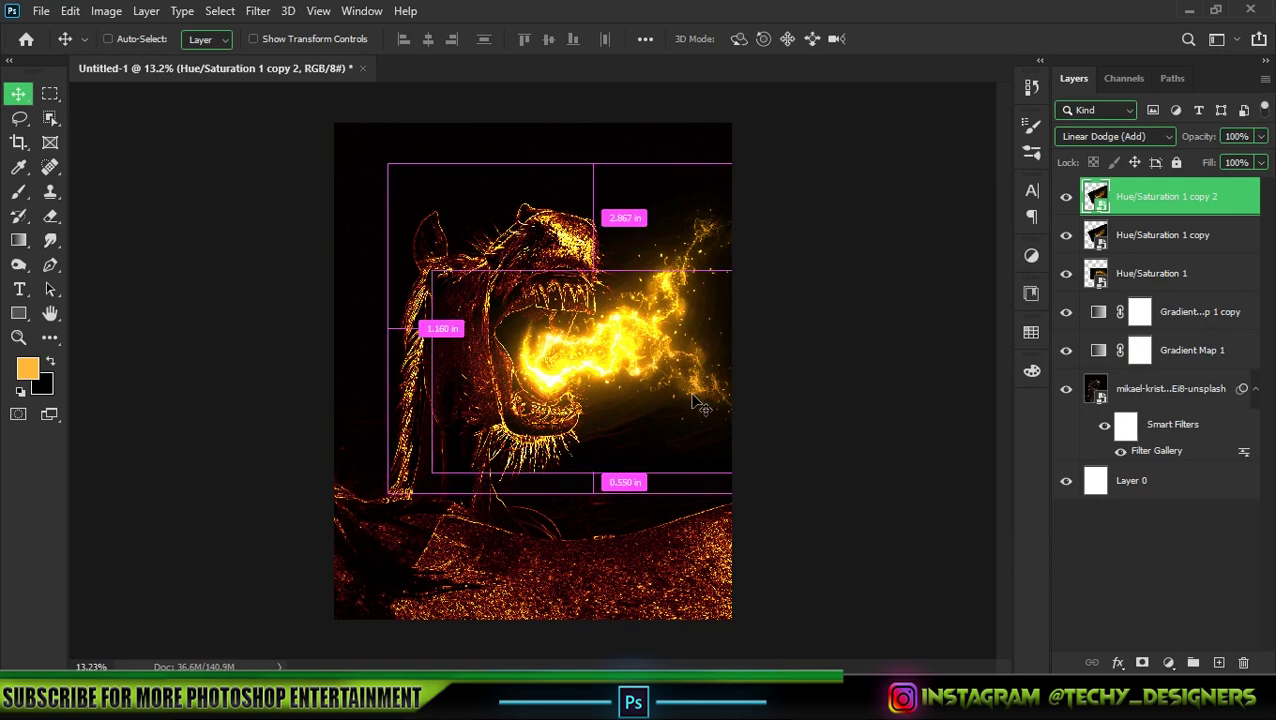
pyautogui.hotkey('ctrl', 't')
pyautogui.moveTo(790, 250); pyautogui.dragTo(840, 387)
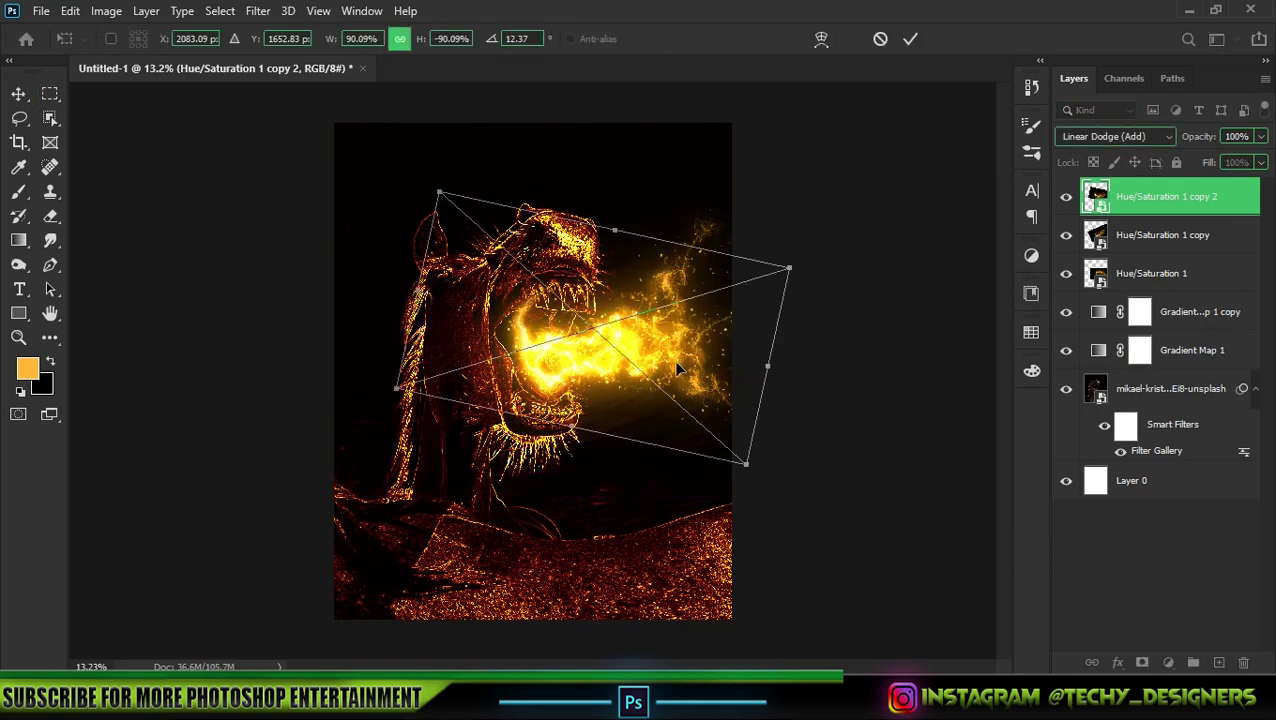
pyautogui.moveTo(677, 369)
pyautogui.mouseDown()
pyautogui.moveTo(714, 415)
pyautogui.moveTo(681, 372)
pyautogui.mouseUp()
pyautogui.press('Return')
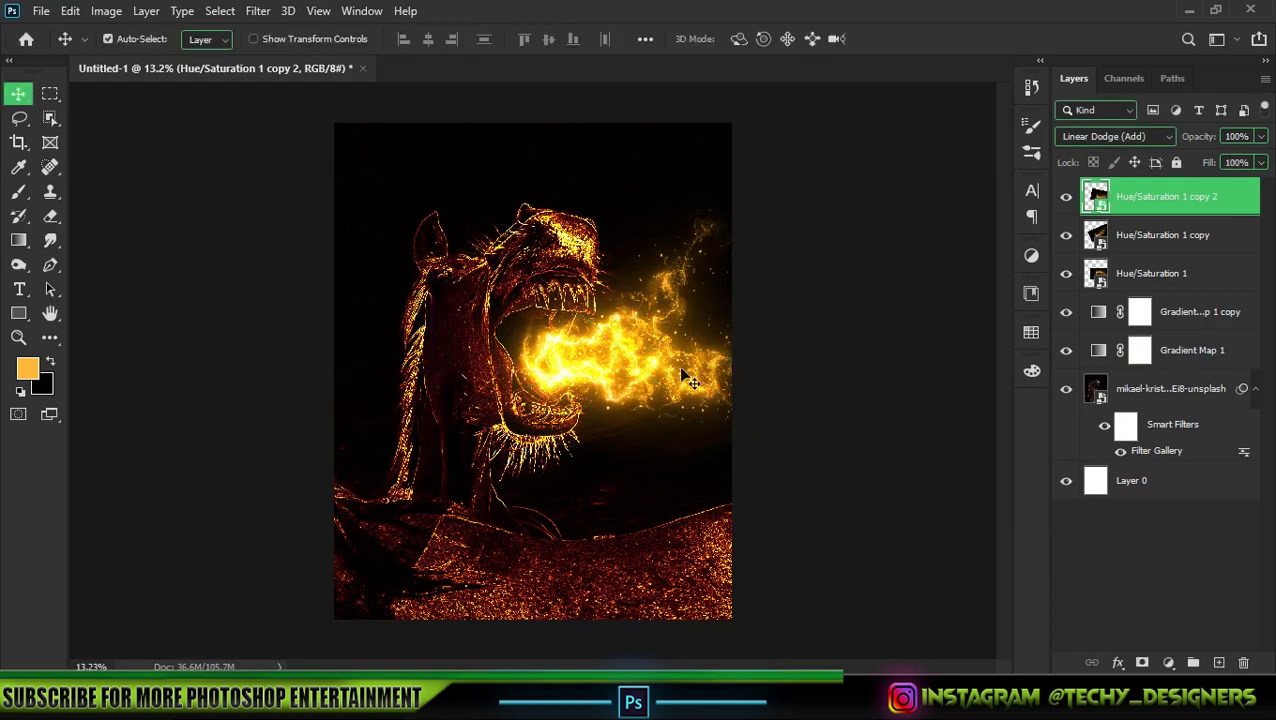
# Step: Flip the third flame copy horizontally and settle it below the first streak
pyautogui.hotkey('ctrl', 't')
pyautogui.rightClick(670, 366)
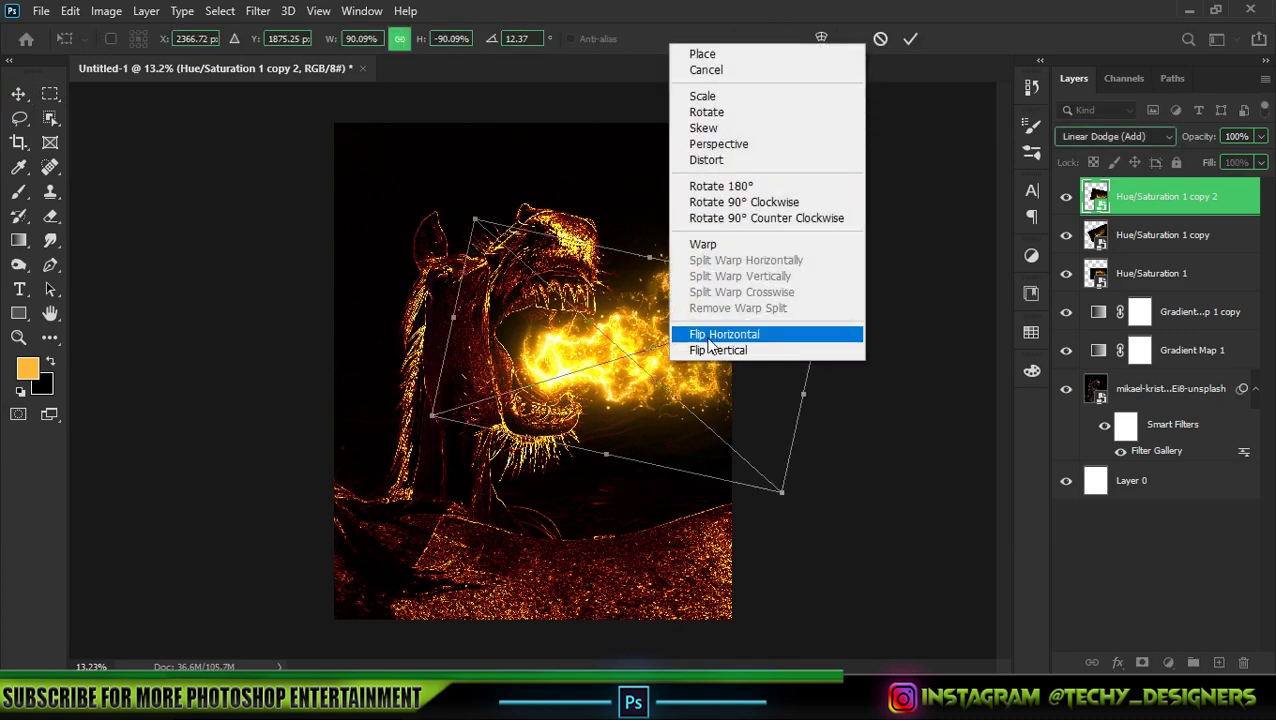
pyautogui.click(722, 333)
pyautogui.moveTo(847, 336); pyautogui.dragTo(880, 327)
pyautogui.moveTo(602, 407); pyautogui.dragTo(624, 404)
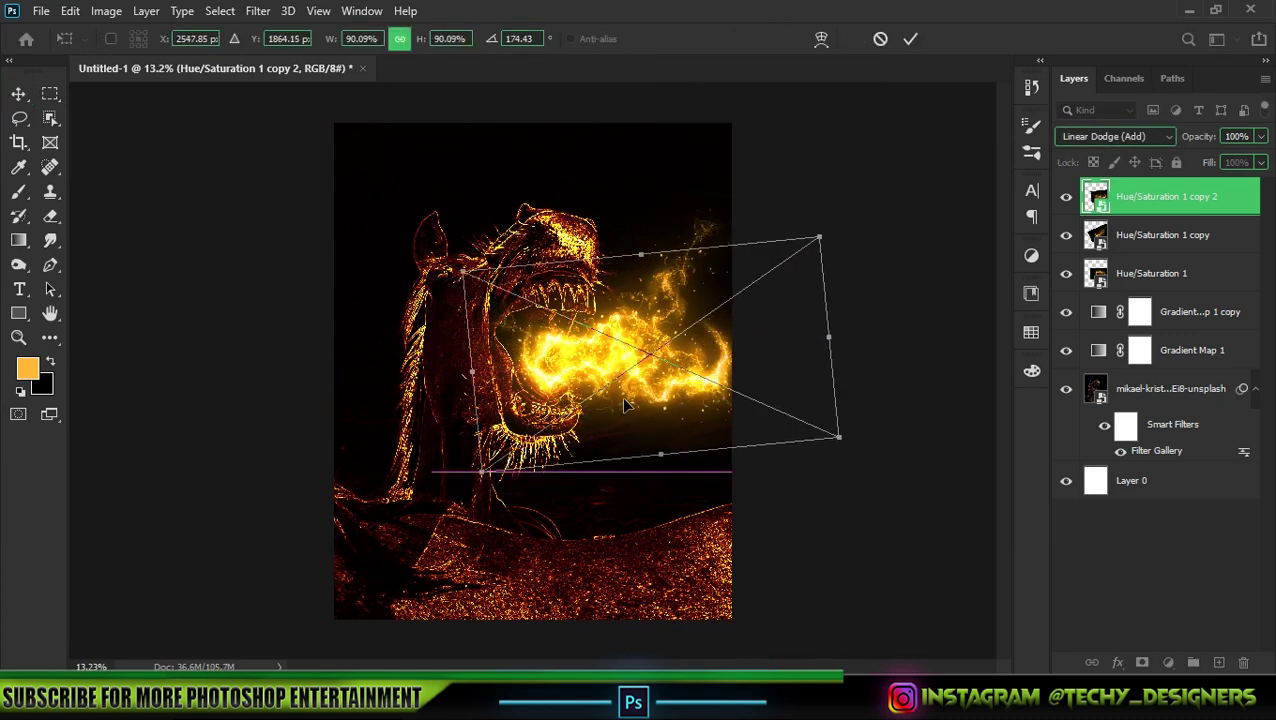
pyautogui.moveTo(875, 285); pyautogui.dragTo(870, 370)
pyautogui.moveTo(645, 403); pyautogui.dragTo(647, 426)
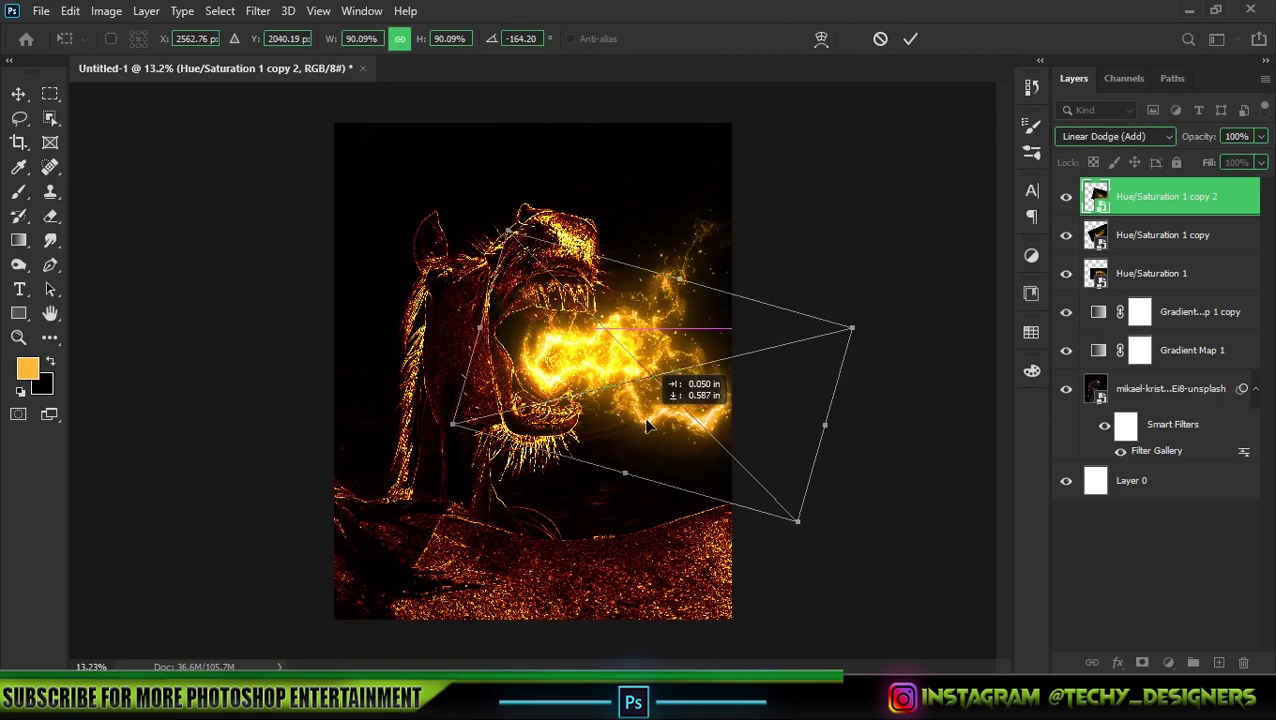
pyautogui.press('Return')
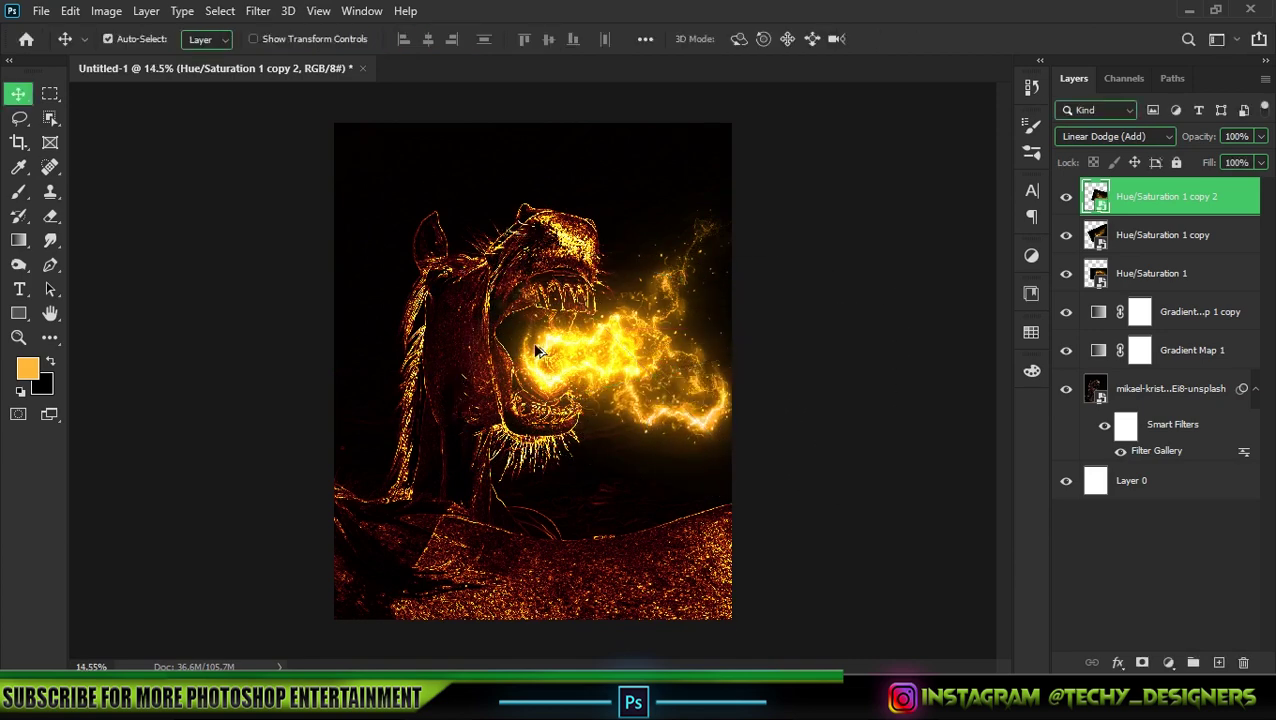
pyautogui.scroll(2, 530, 345)
pyautogui.scroll(2, 524, 342)
pyautogui.scroll(-4, 524, 362)
pyautogui.scroll(-1, 524, 362)
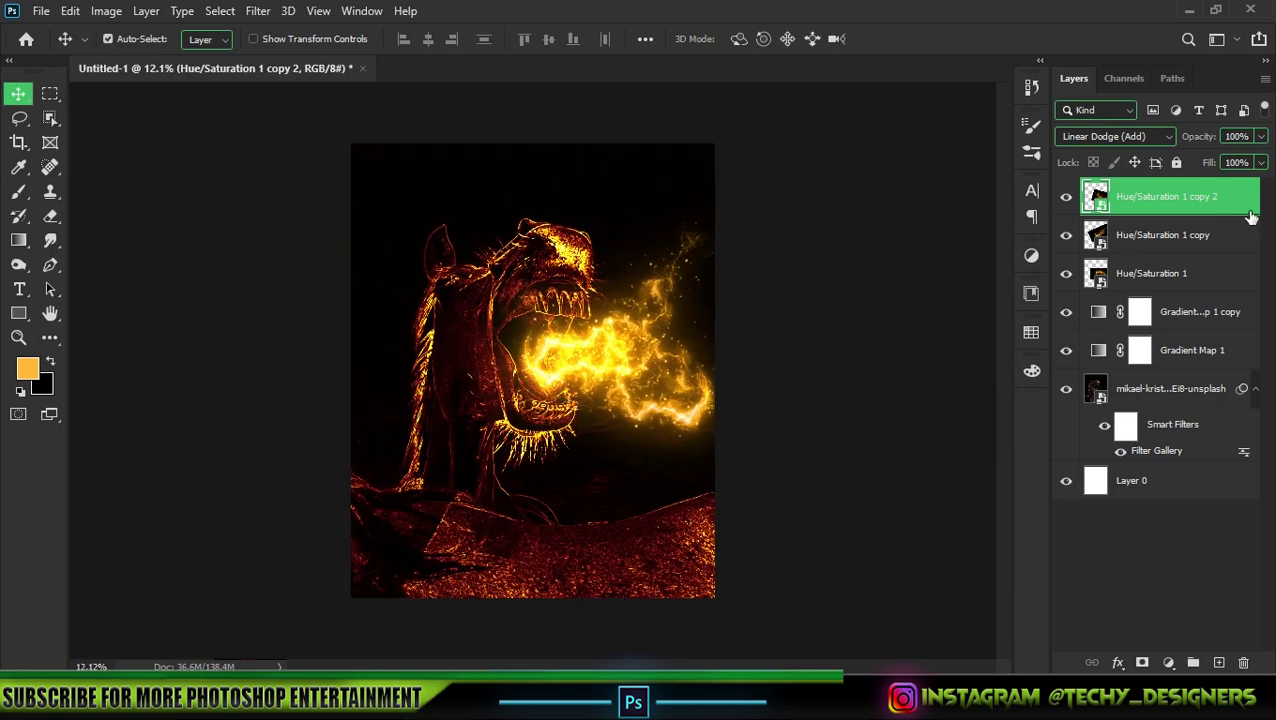
# Step: Place the OpticalFlare8 overlay from the Desktop 'my hd assets/my overlays' folder
pyautogui.click(41, 10)
pyautogui.click(117, 401)
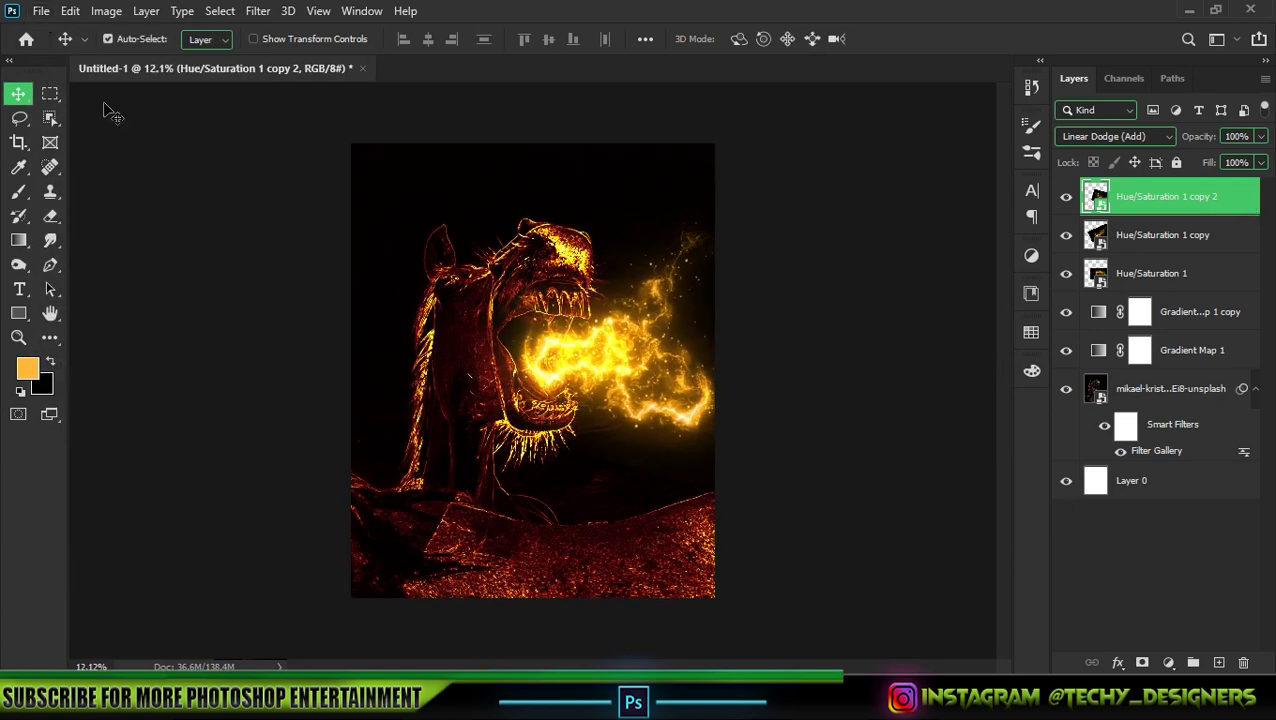
pyautogui.click(46, 13)
pyautogui.click(178, 381)
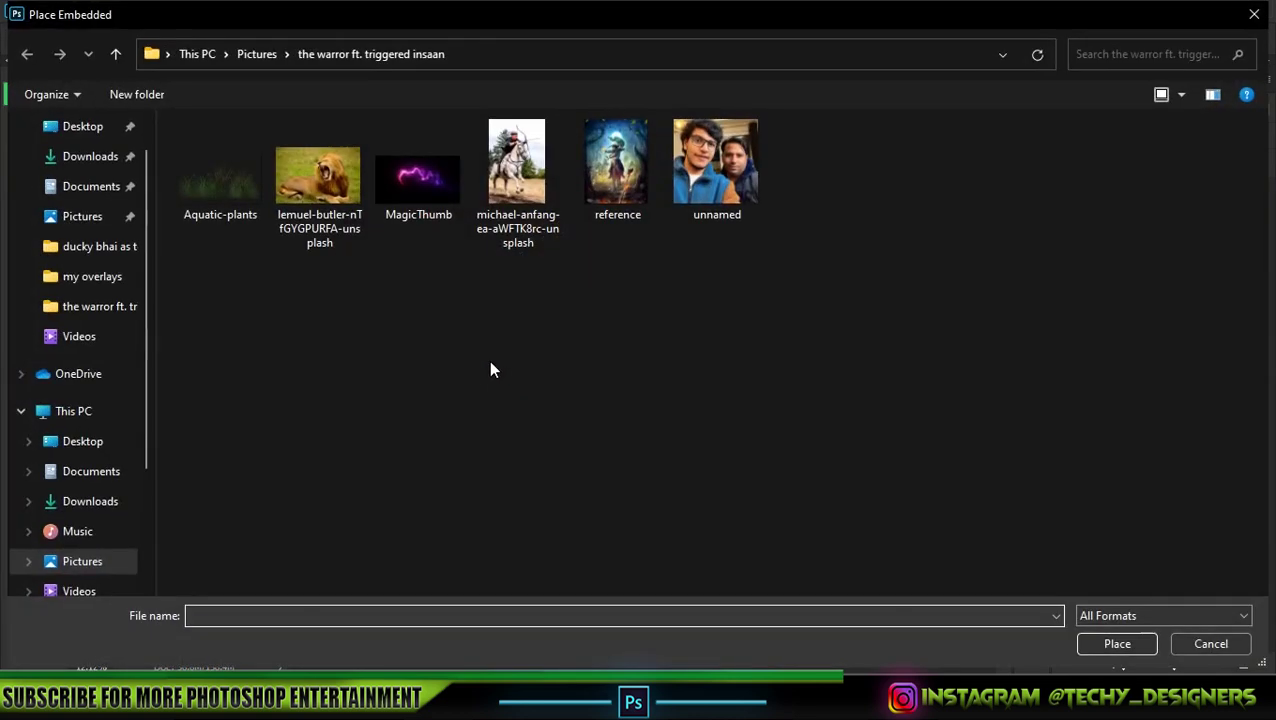
pyautogui.click(88, 432)
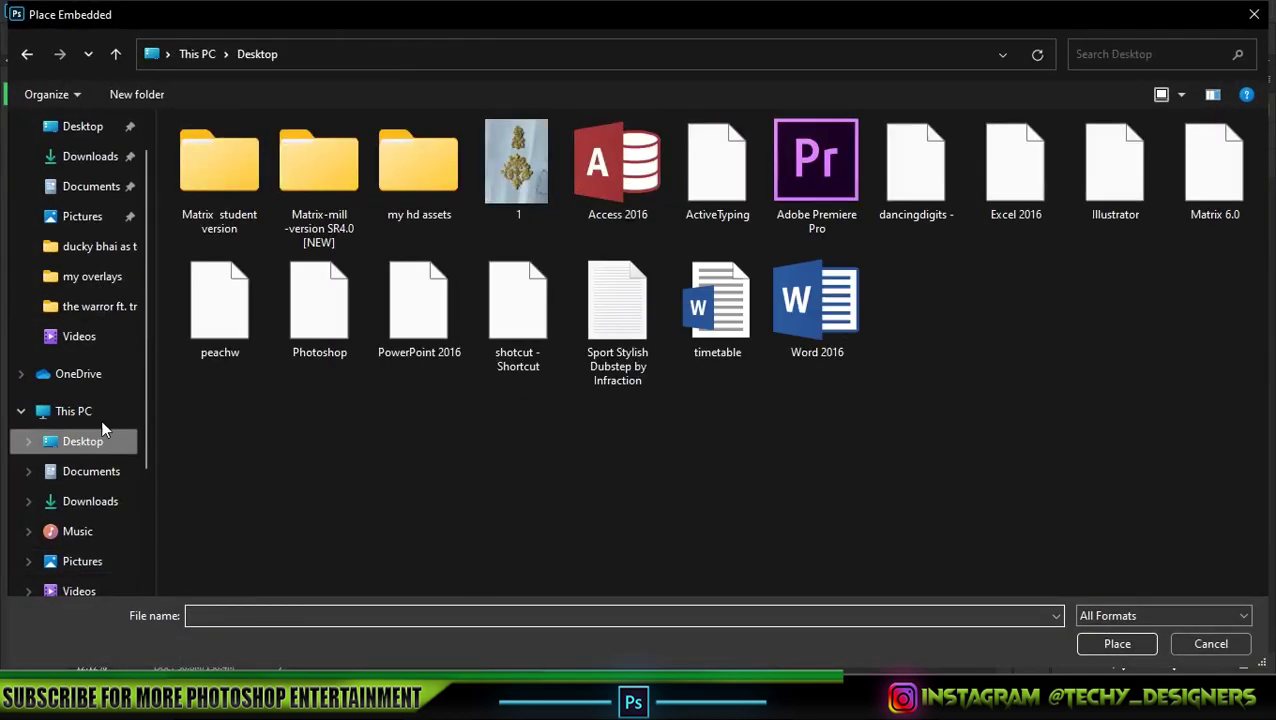
pyautogui.doubleClick(424, 148)
pyautogui.doubleClick(289, 152)
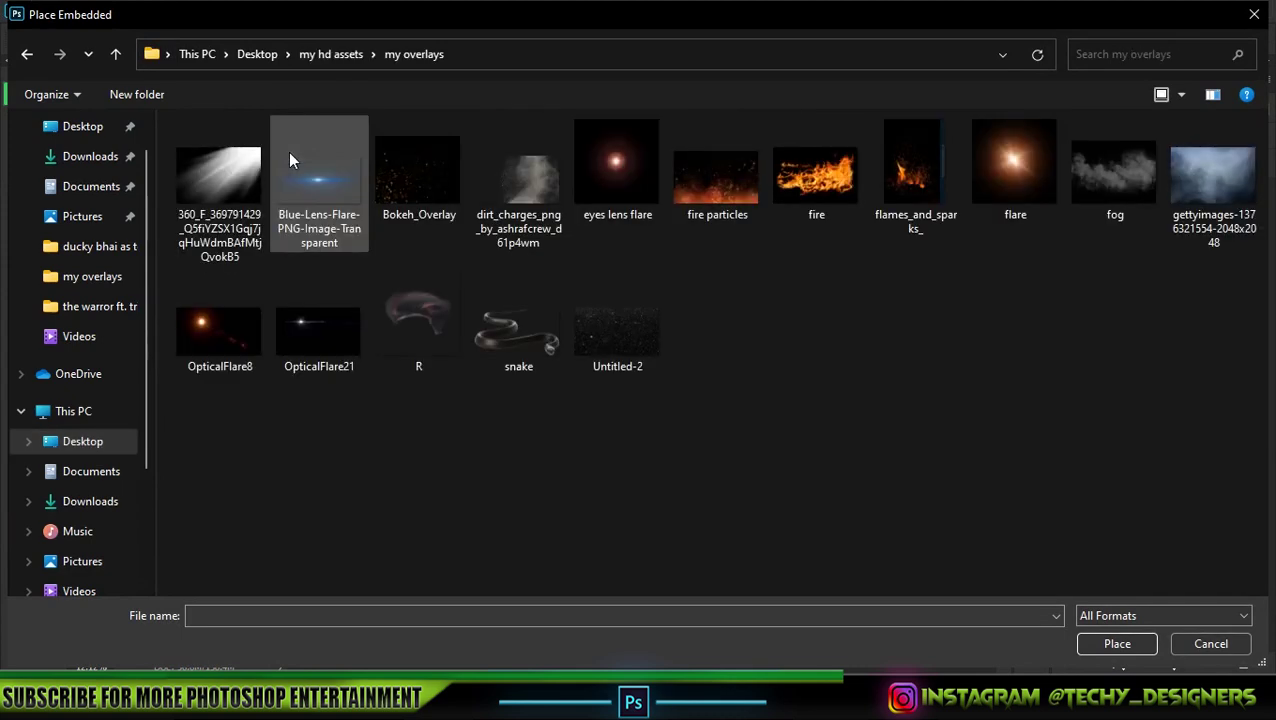
pyautogui.doubleClick(213, 336)
# Step: Flip the flare horizontally and enlarge it
pyautogui.rightClick(593, 378)
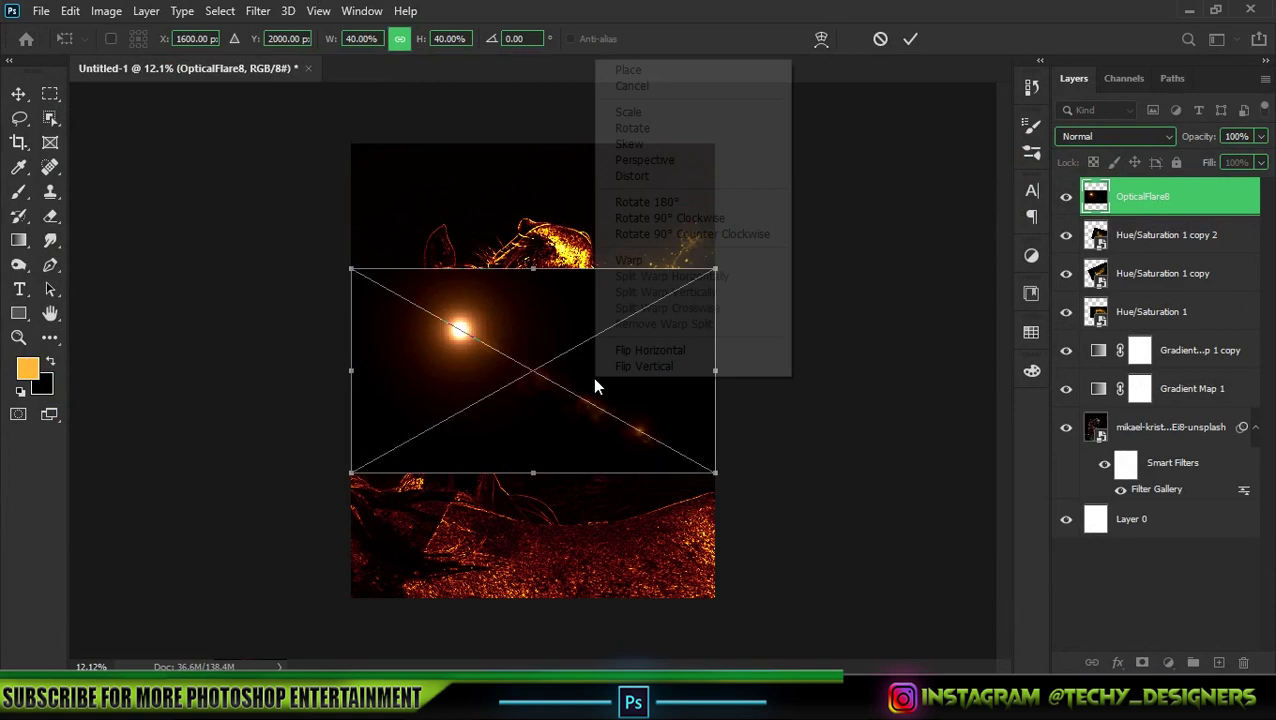
pyautogui.click(645, 350)
pyautogui.moveTo(715, 370); pyautogui.dragTo(826, 366)
pyautogui.press('Return')
pyautogui.hotkey('shift', 'alt', 'a')
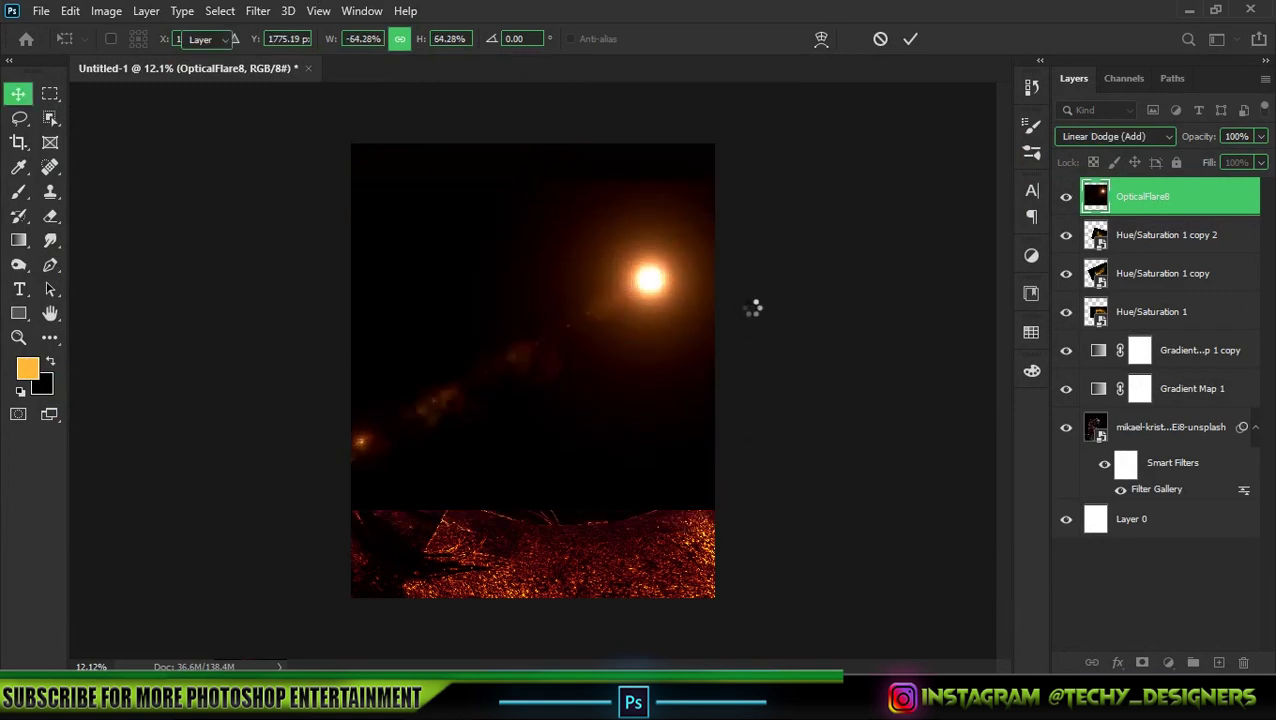
pyautogui.click(778, 333)
# Step: Stretch the flare wider, move it top-right, and blend it as Linear Dodge (Add)
pyautogui.click(1192, 200)
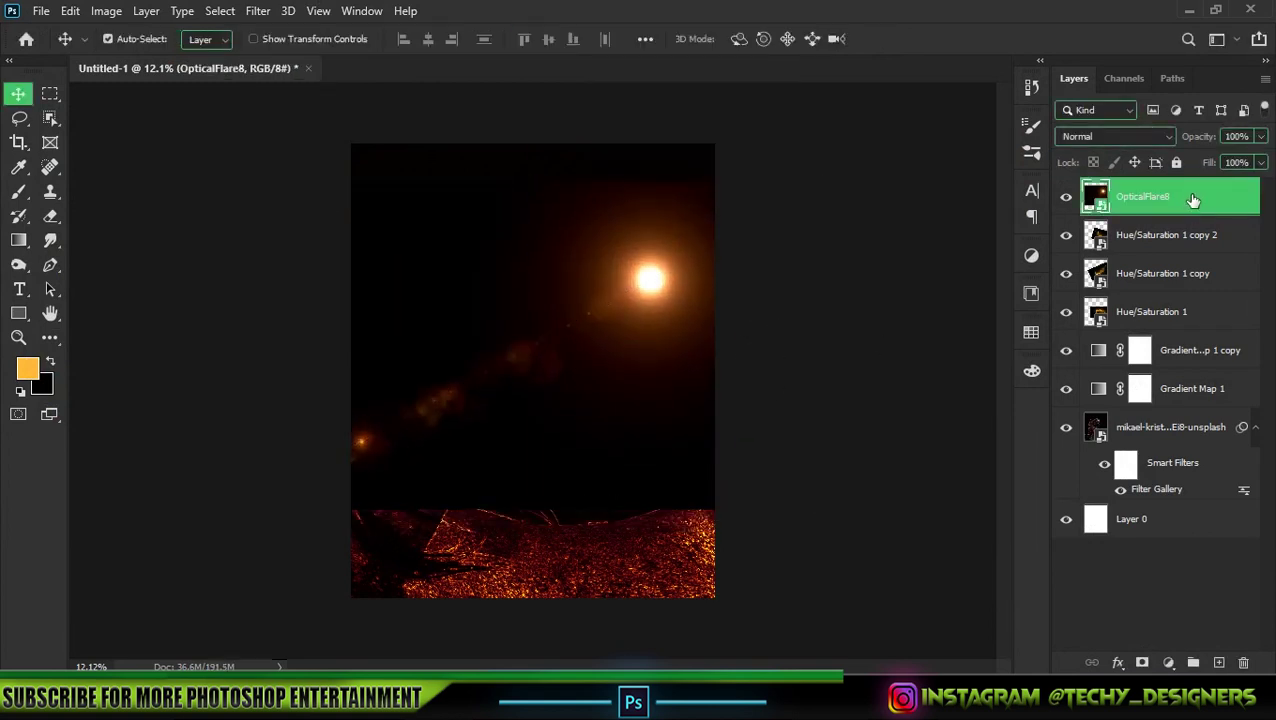
pyautogui.hotkey('ctrl', 't')
pyautogui.moveTo(826, 345); pyautogui.dragTo(910, 345)
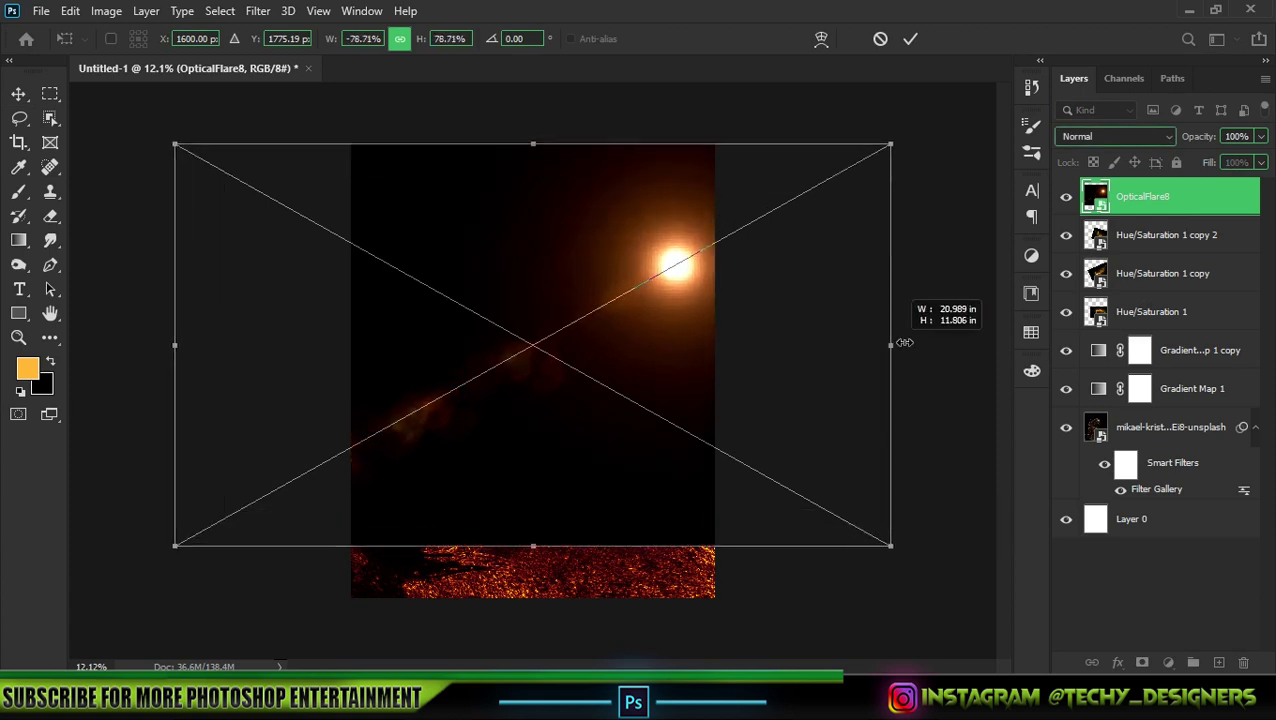
pyautogui.moveTo(695, 332); pyautogui.dragTo(714, 263)
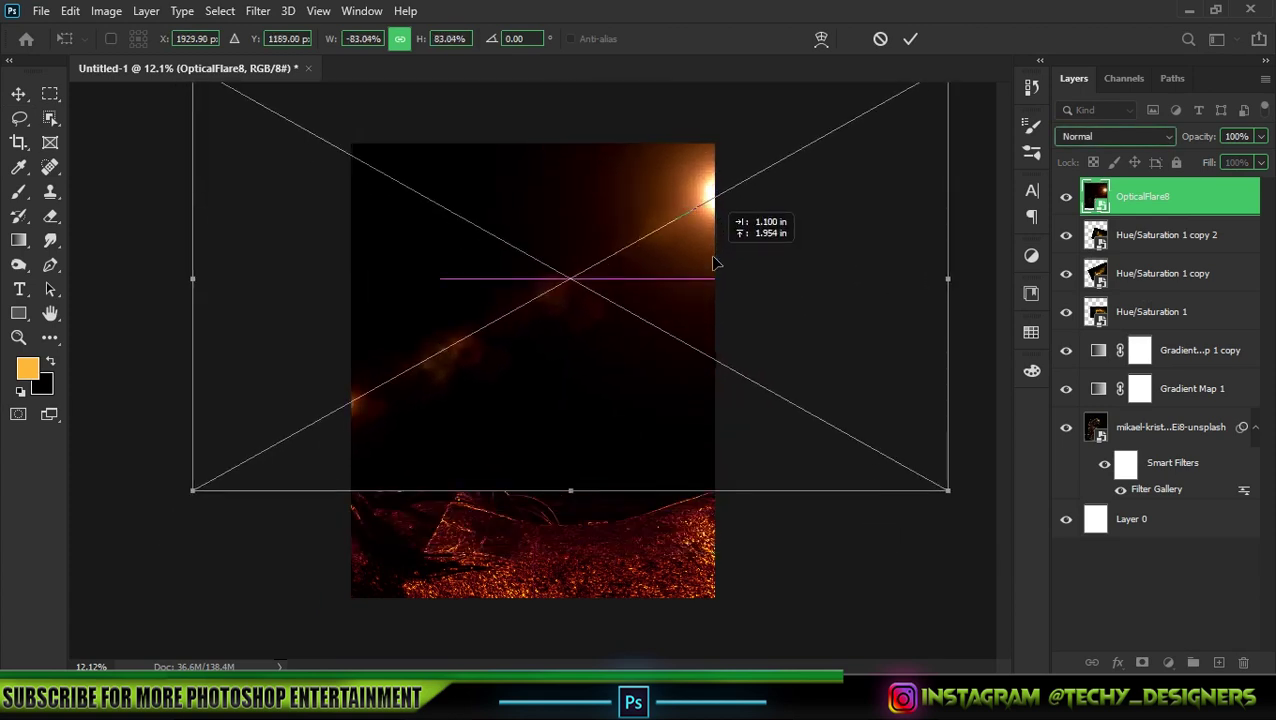
pyautogui.press('Return')
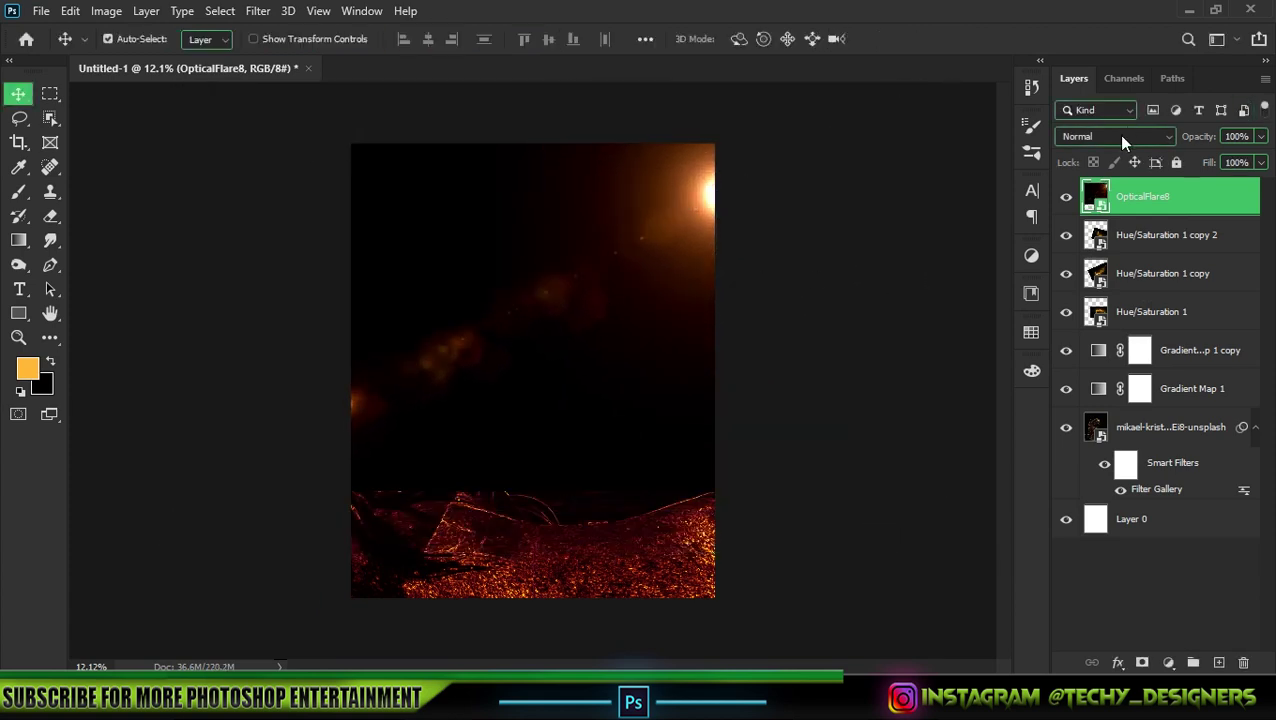
pyautogui.click(1122, 137)
pyautogui.click(1110, 321)
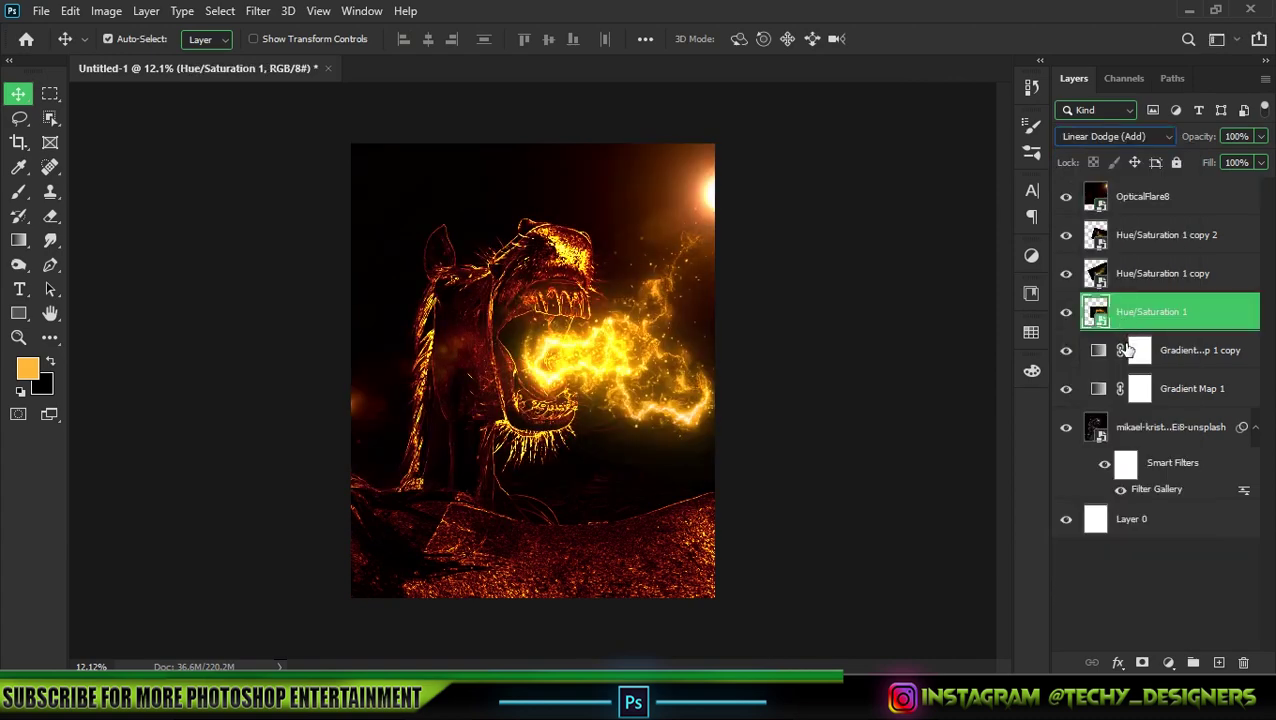
pyautogui.click(1162, 194)
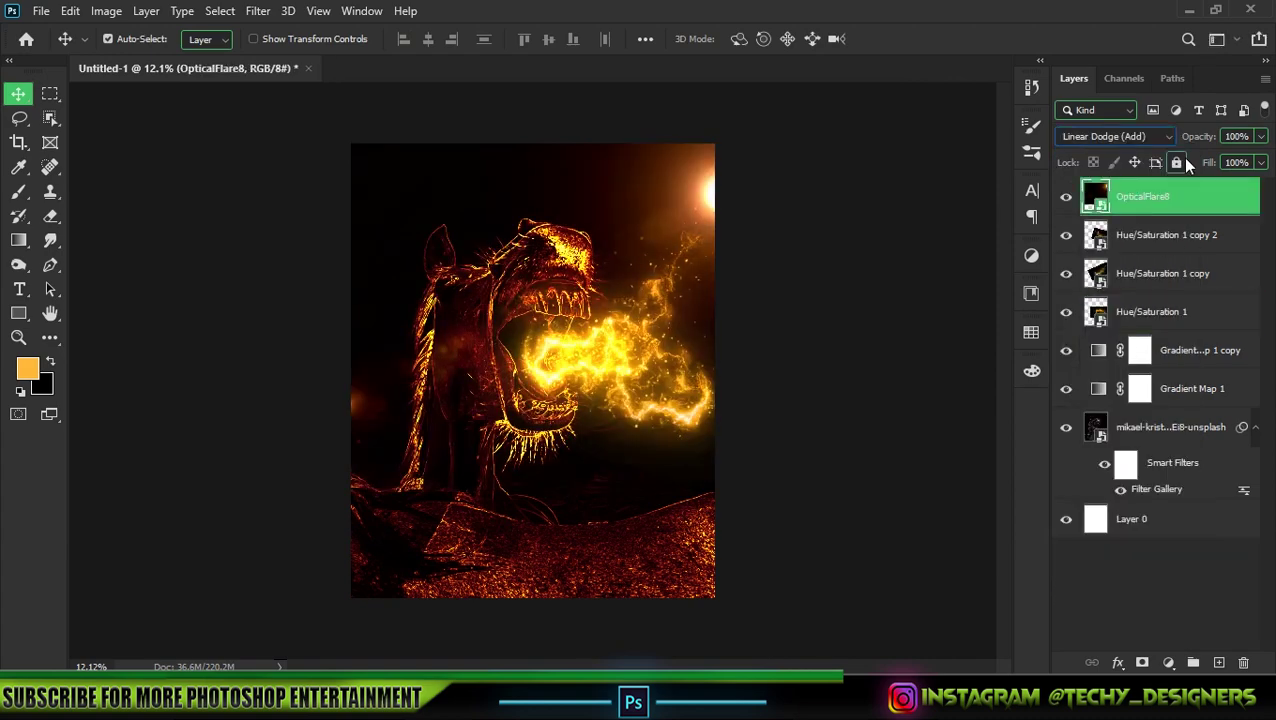
# Step: Place the fog image embedded, enlarged, moved toward the bottom and tilted slightly
pyautogui.click(44, 12)
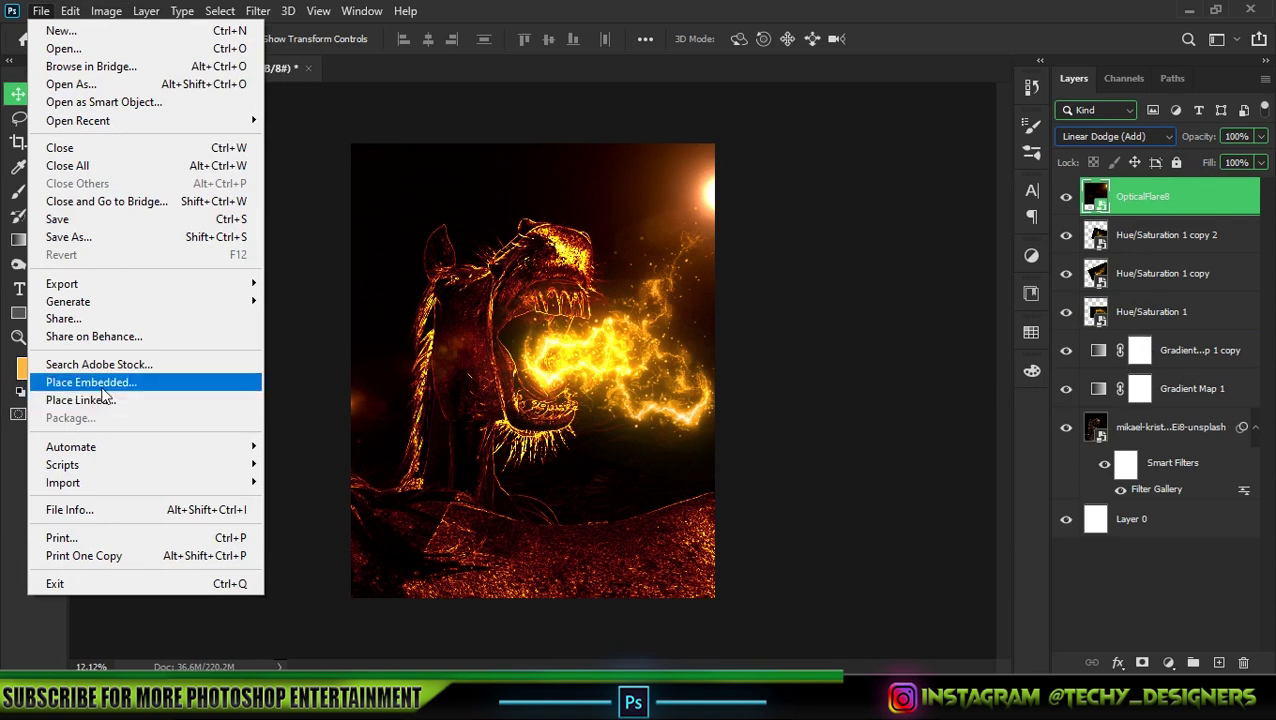
pyautogui.click(101, 385)
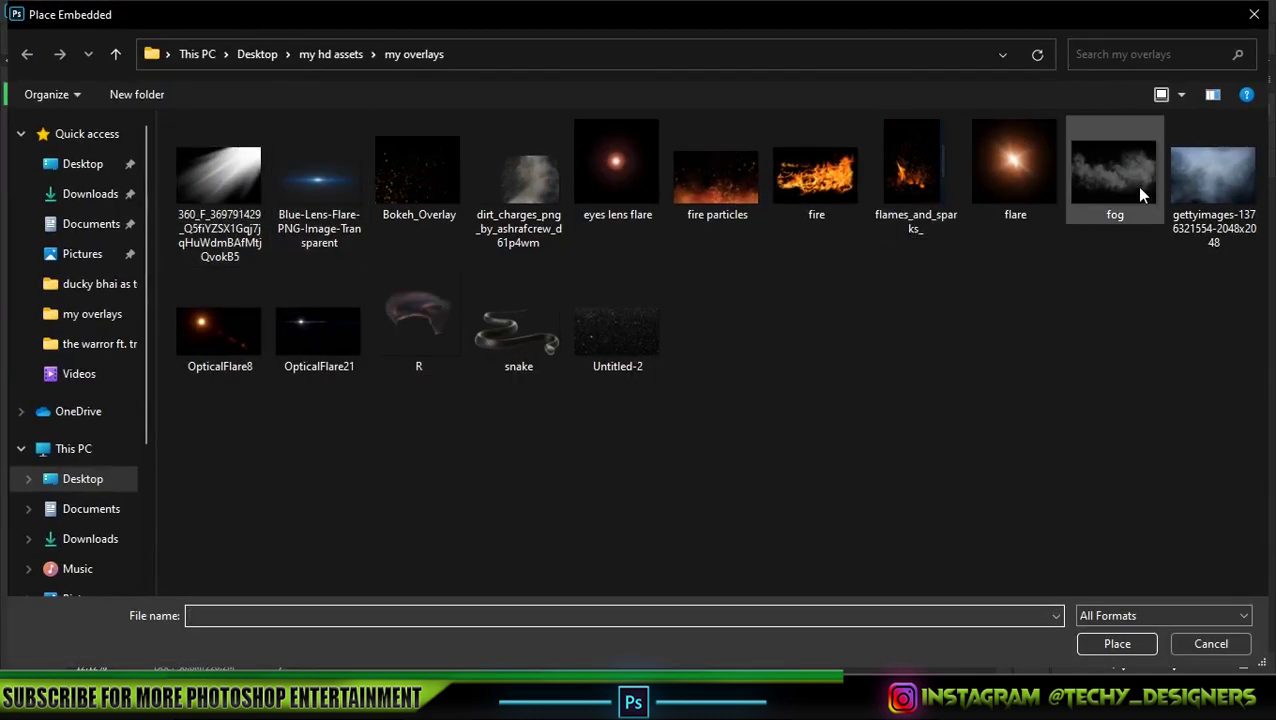
pyautogui.doubleClick(1135, 185)
pyautogui.moveTo(714, 366); pyautogui.dragTo(860, 373)
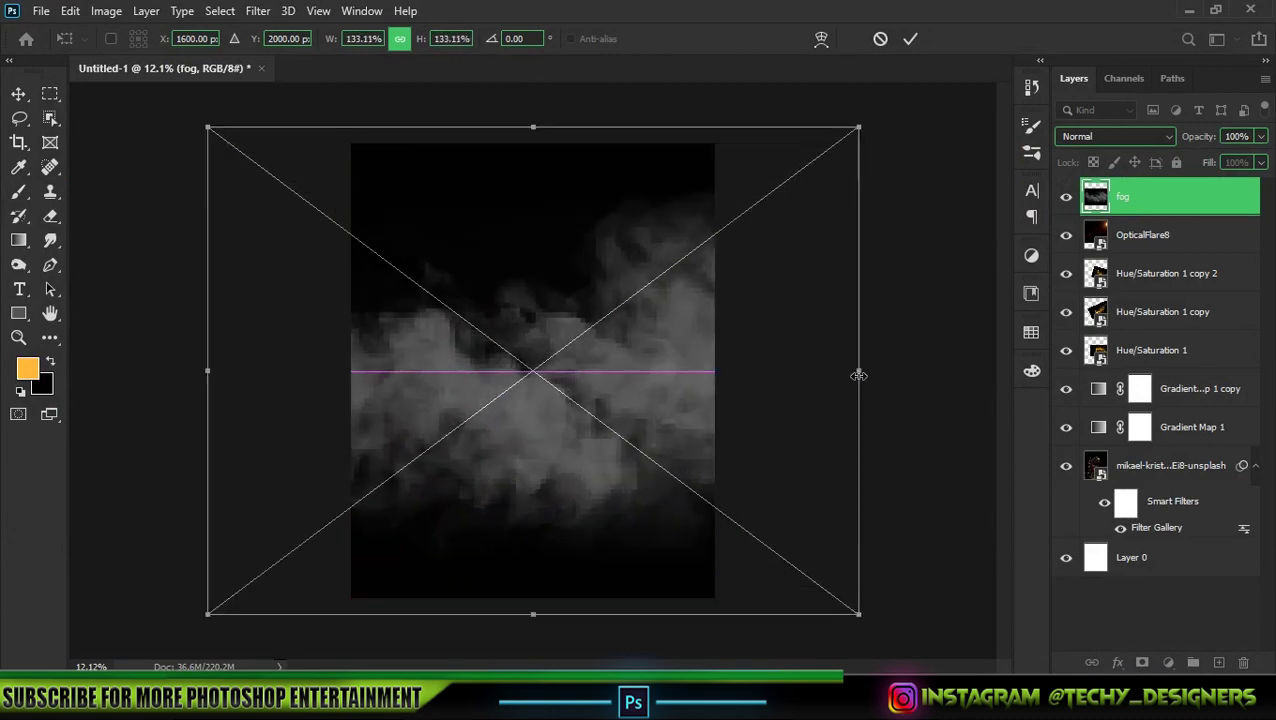
pyautogui.moveTo(685, 408); pyautogui.dragTo(686, 476)
pyautogui.moveTo(895, 340); pyautogui.dragTo(907, 376)
pyautogui.press('Return')
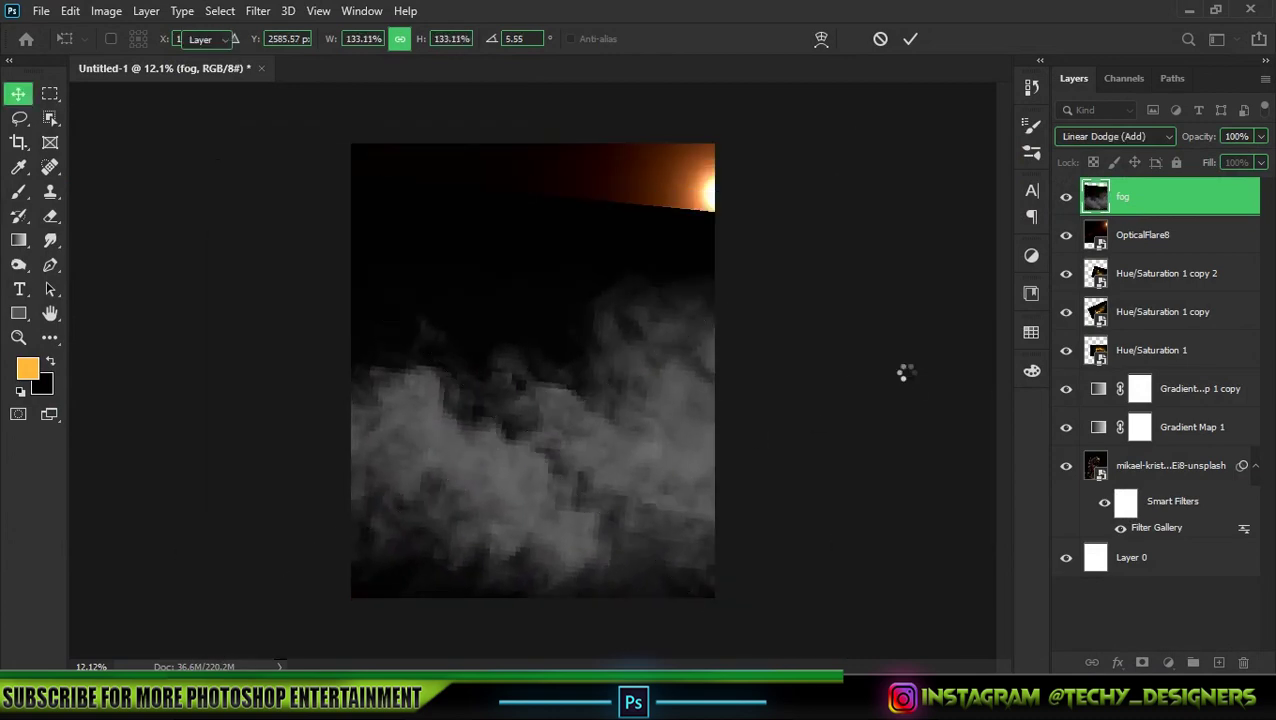
# Step: Soften the fog with Gaussian Blur and set it to Screen blend mode
pyautogui.click(255, 10)
pyautogui.moveTo(269, 222)
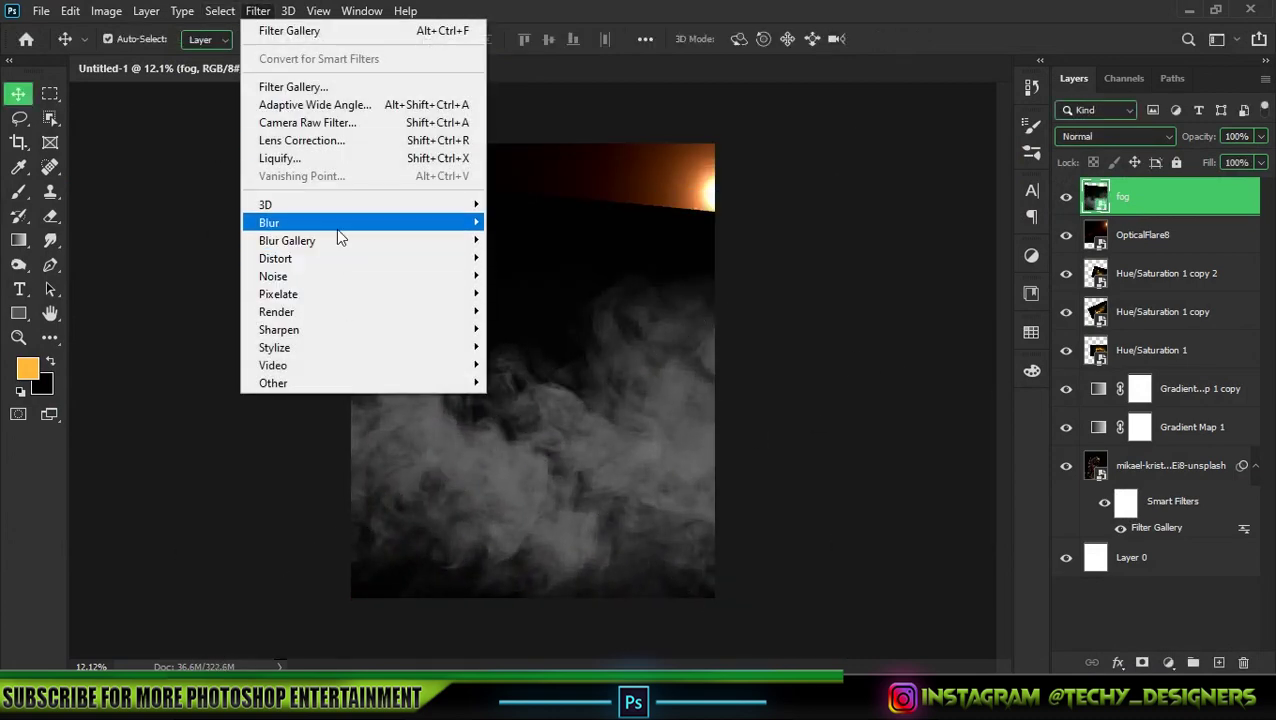
pyautogui.click(527, 293)
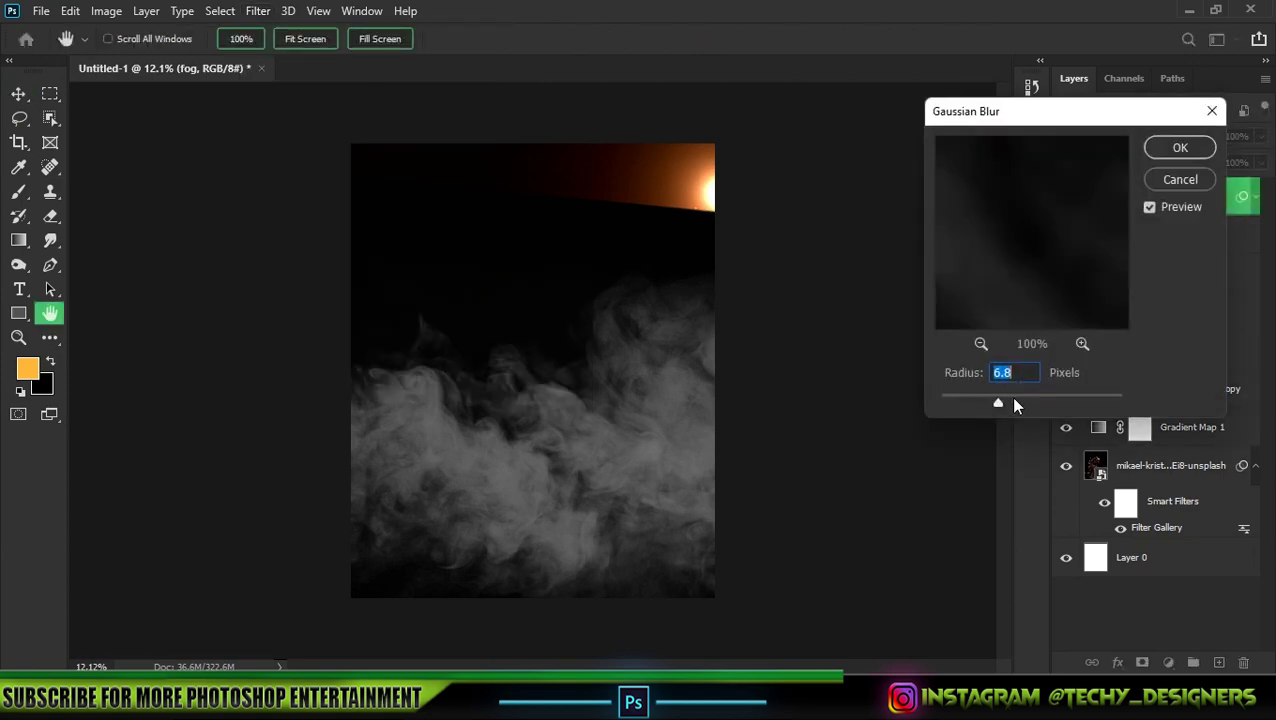
pyautogui.click(1160, 148)
pyautogui.click(1112, 136)
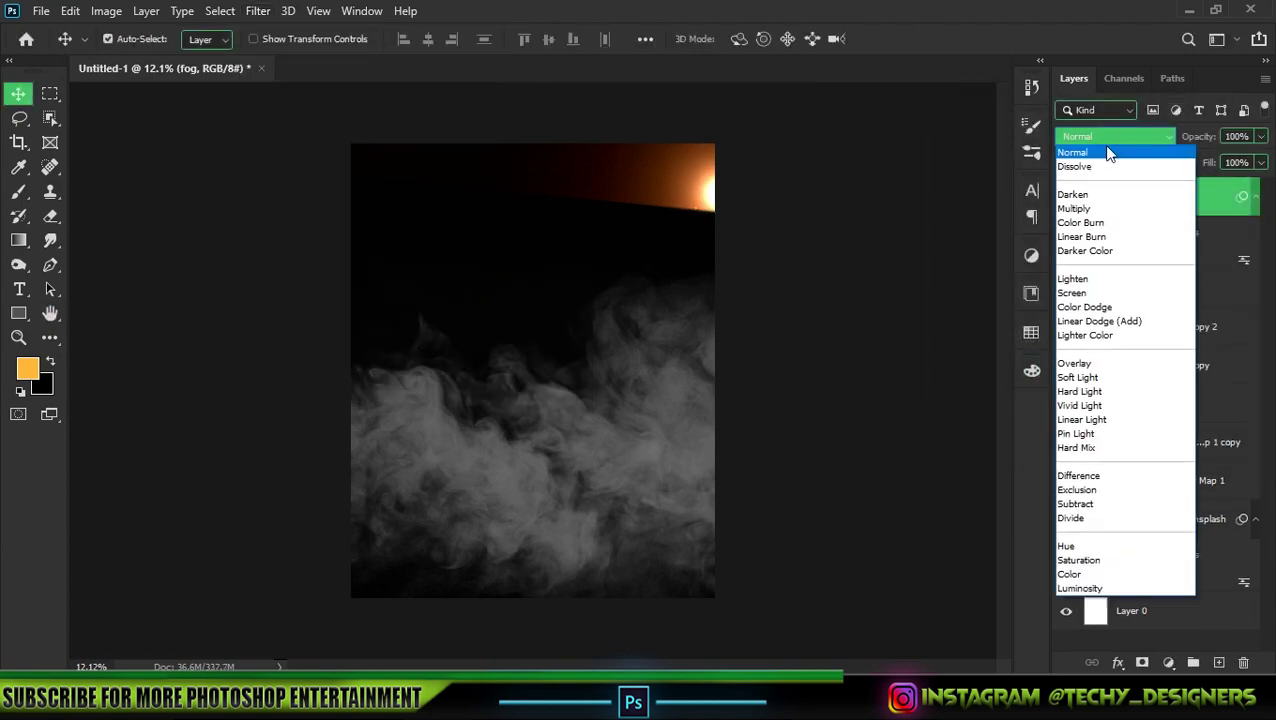
pyautogui.click(1112, 293)
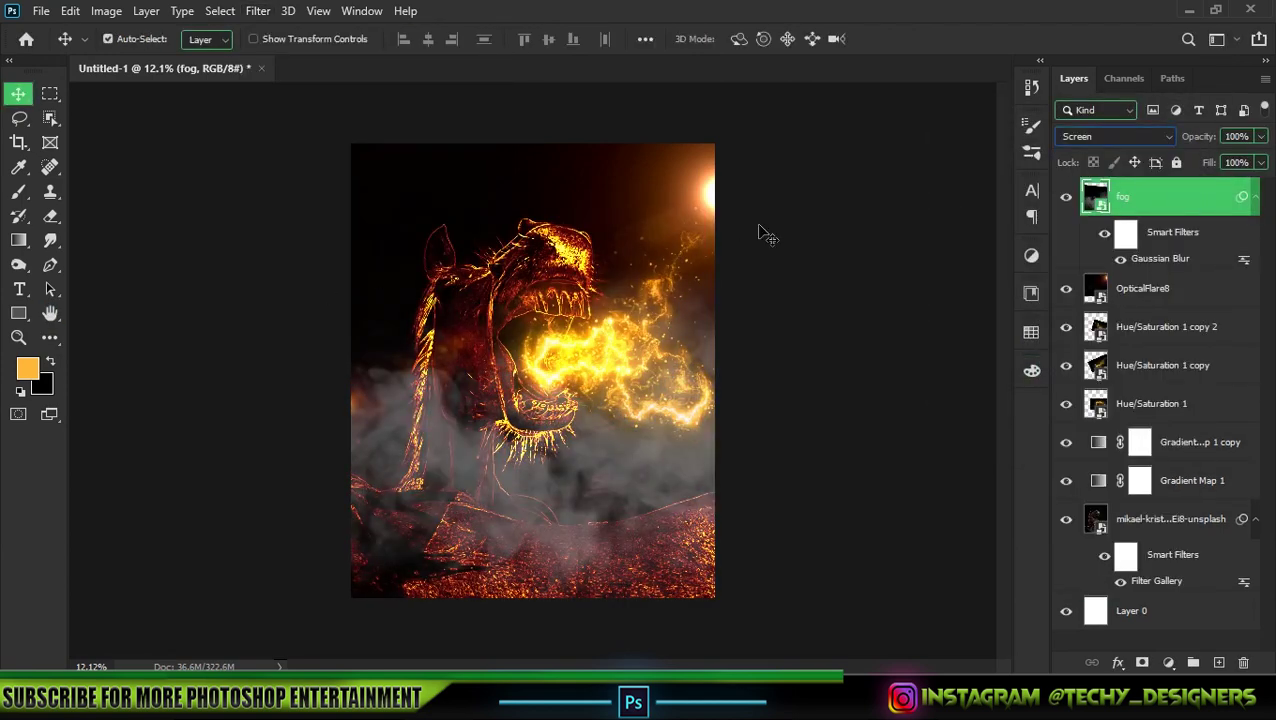
# Step: Rotate the fog to rise up the left side and lower its opacity to 52%
pyautogui.hotkey('ctrl', 't')
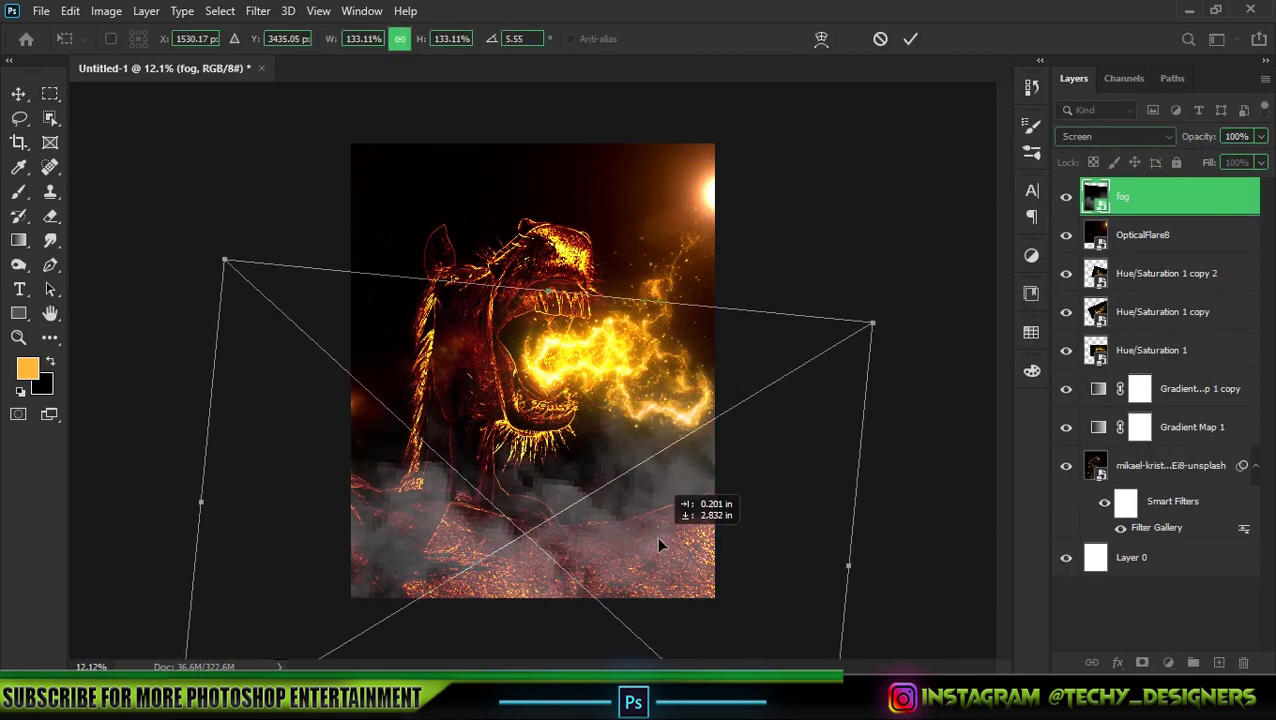
pyautogui.moveTo(948, 422); pyautogui.dragTo(907, 598)
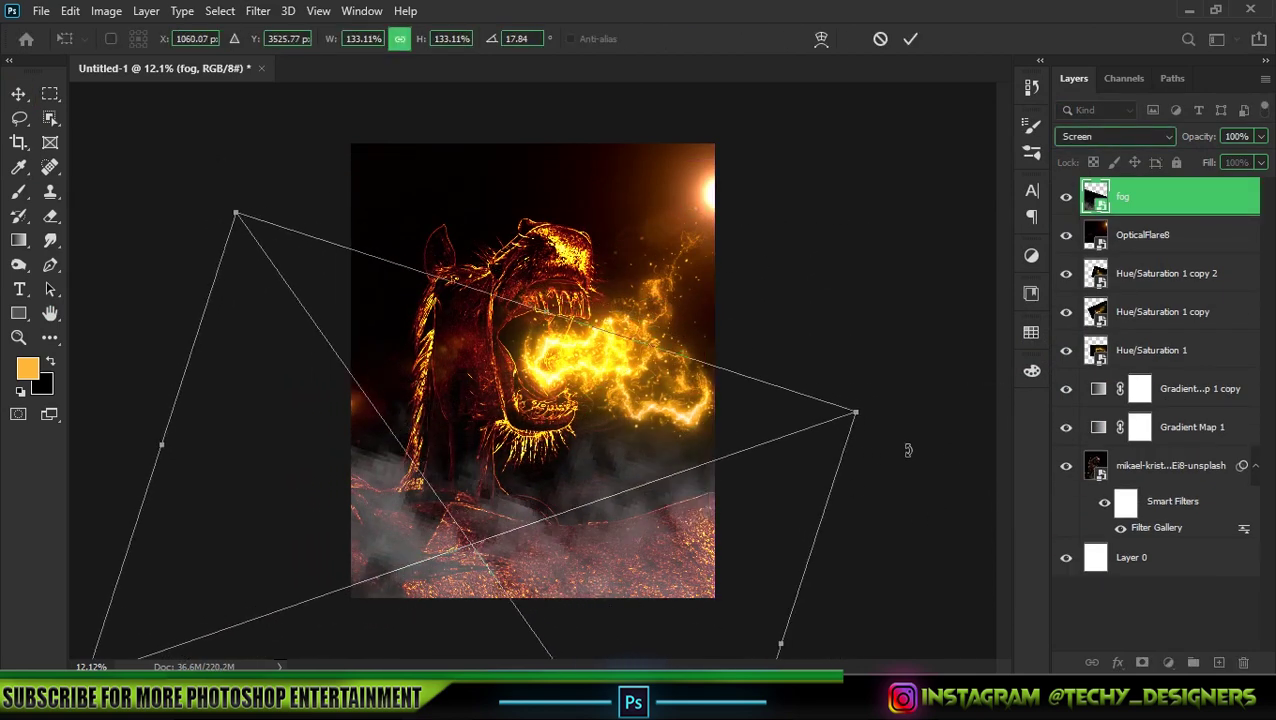
pyautogui.moveTo(726, 592); pyautogui.dragTo(720, 561)
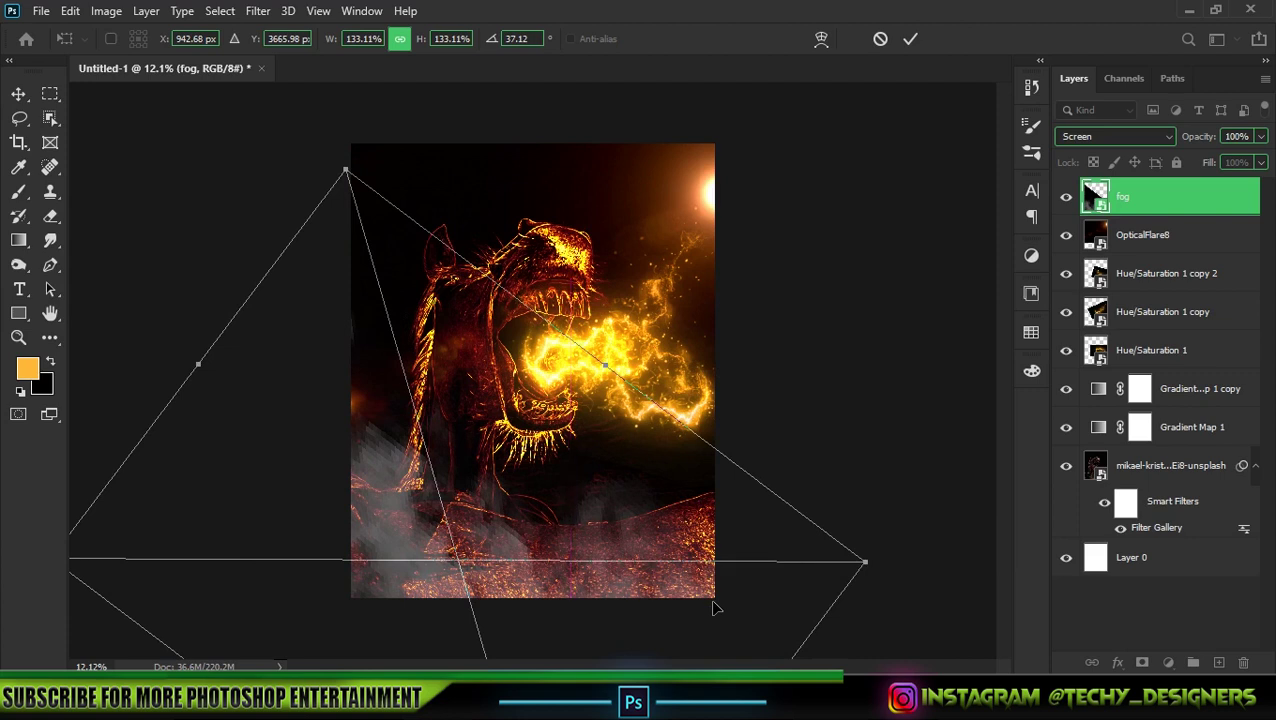
pyautogui.press('Return')
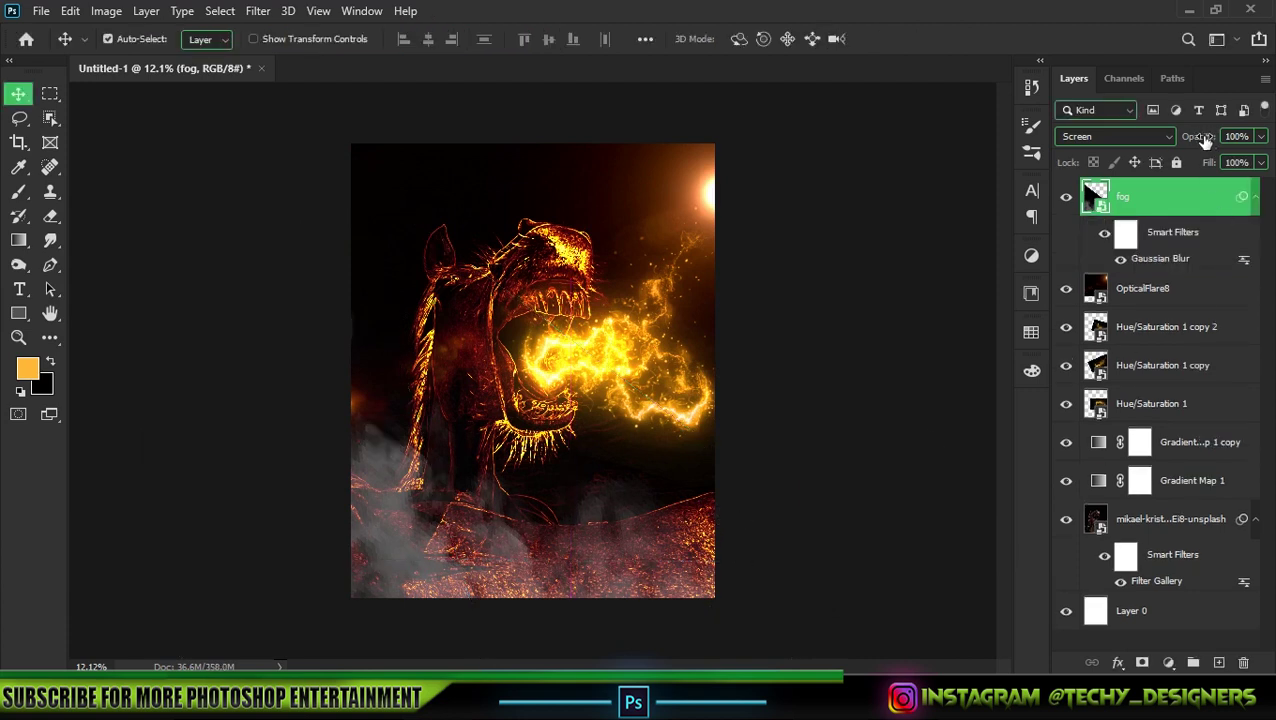
pyautogui.moveTo(1205, 140); pyautogui.dragTo(1160, 146)
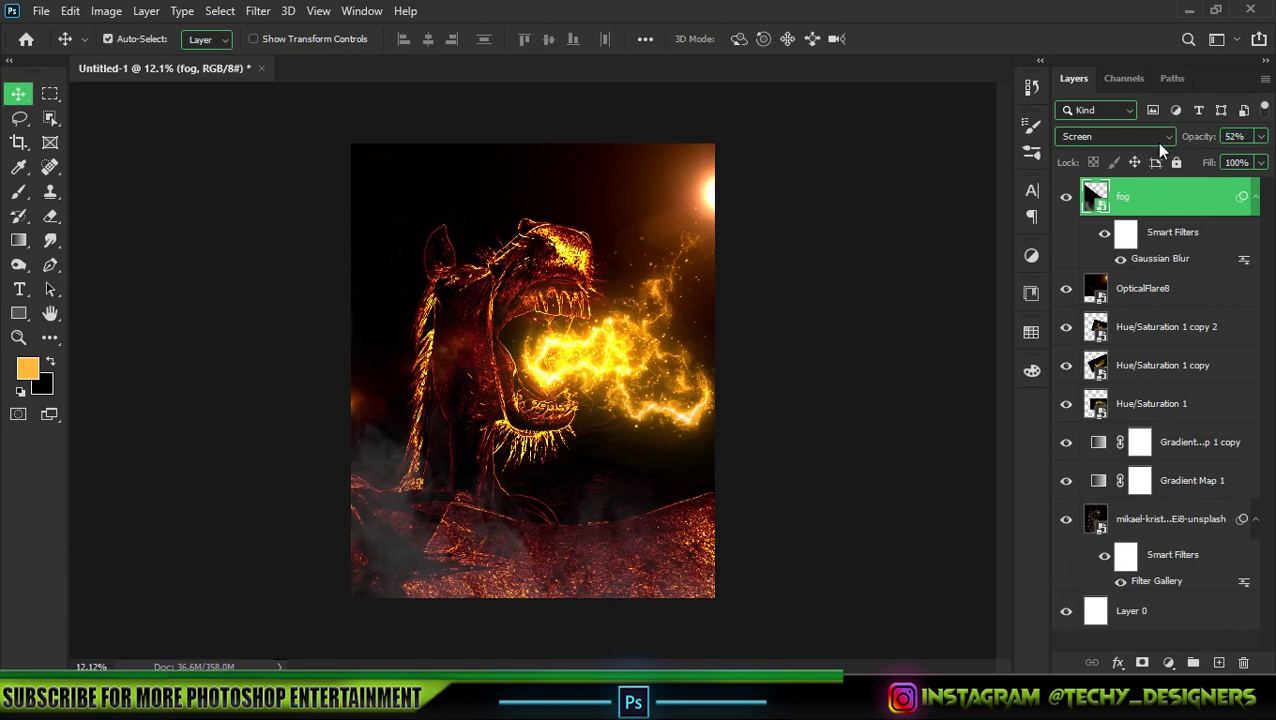
# Step: Duplicate the fog, rotate the copy about 90° along the left edge, opacity 32%
pyautogui.hotkey('ctrl', 'j')
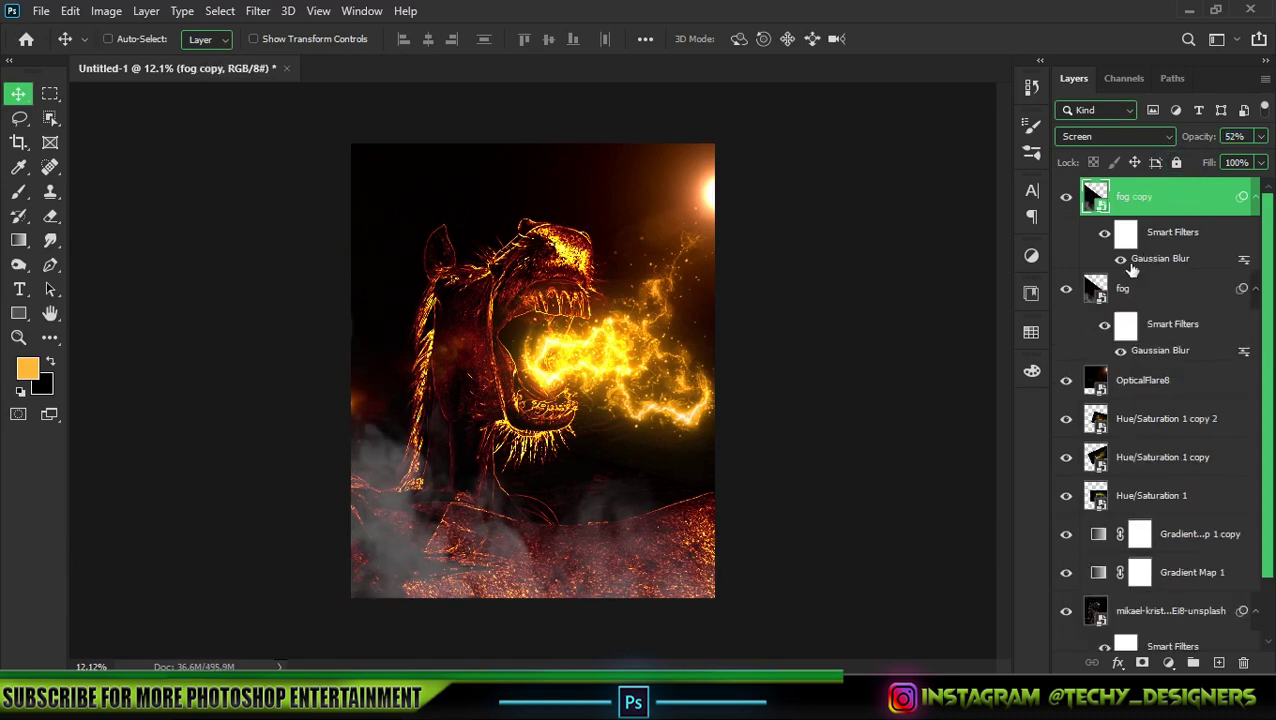
pyautogui.hotkey('ctrl', 't')
pyautogui.moveTo(665, 538); pyautogui.dragTo(598, 255)
pyautogui.moveTo(812, 162)
pyautogui.mouseDown()
pyautogui.moveTo(721, 491)
pyautogui.moveTo(693, 322)
pyautogui.mouseUp()
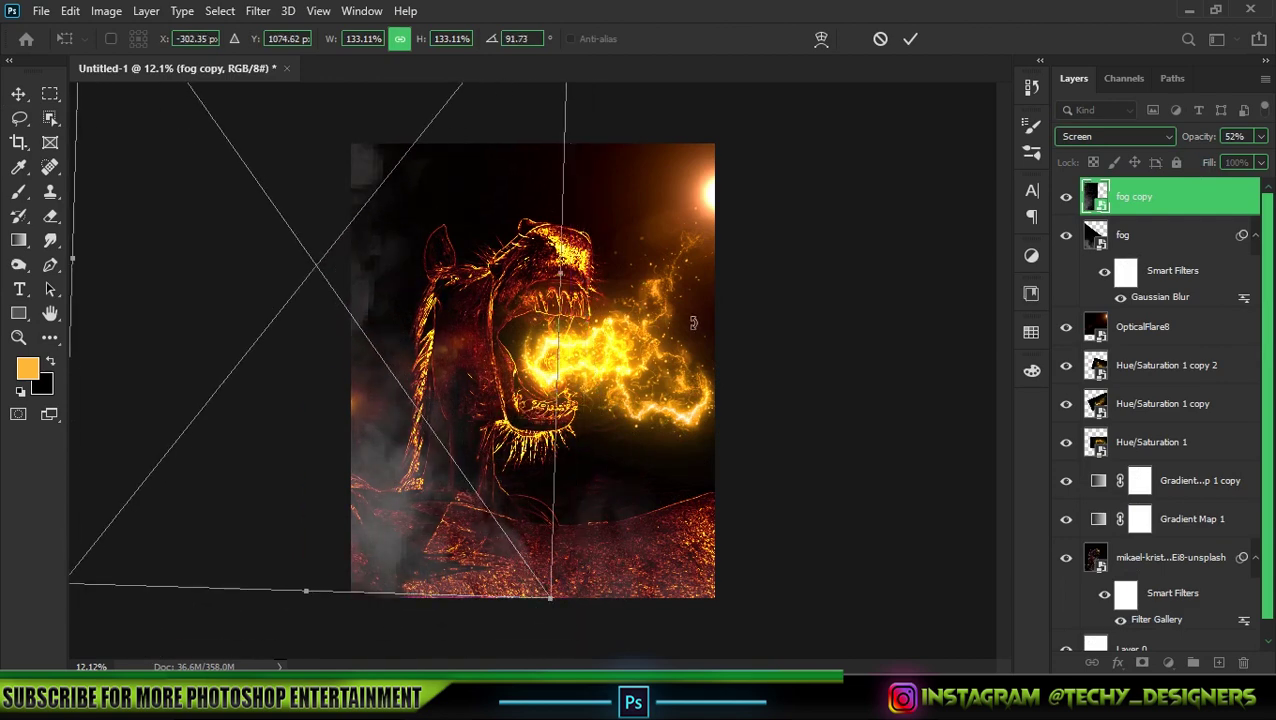
pyautogui.press('Return')
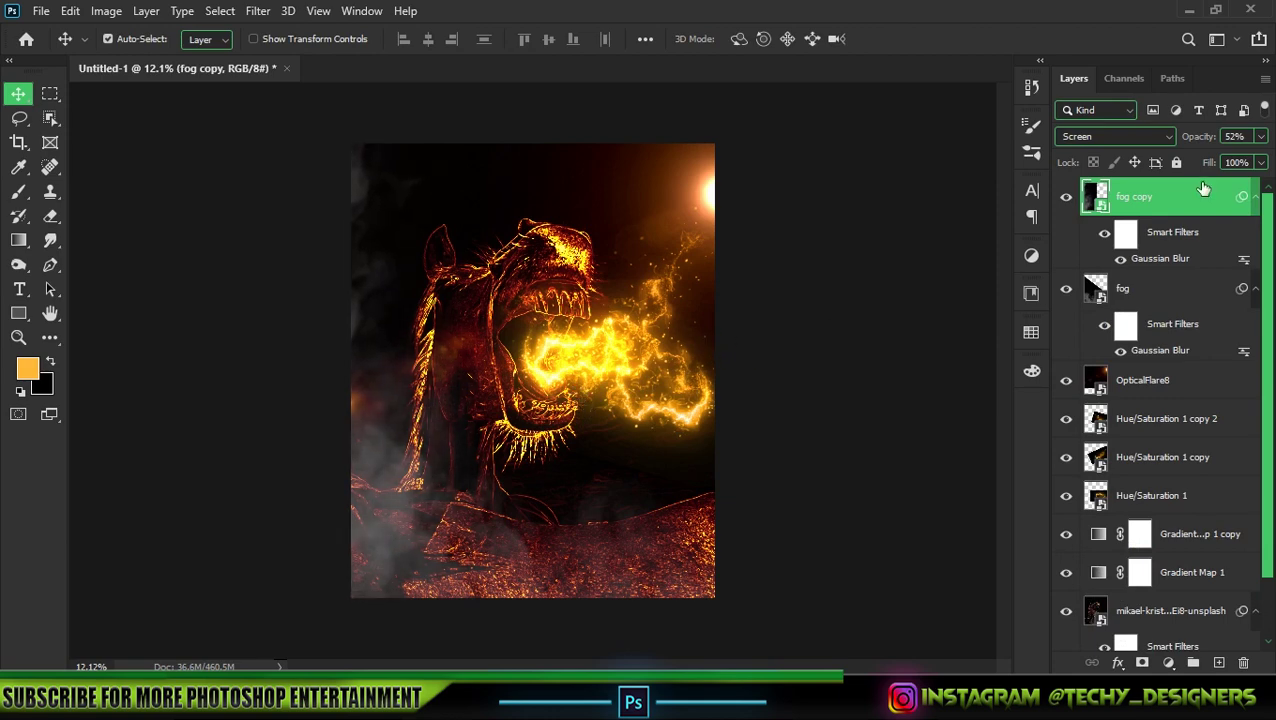
pyautogui.moveTo(1208, 140); pyautogui.dragTo(1190, 145)
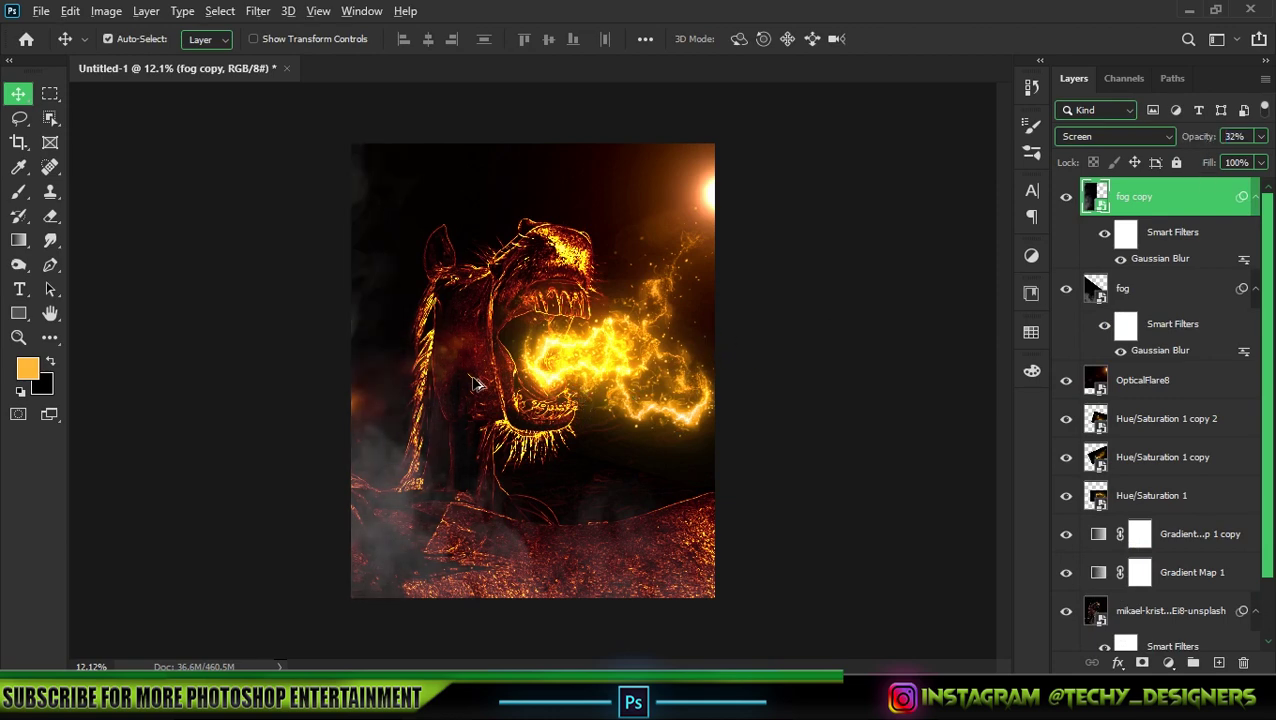
pyautogui.scroll(1, 474, 377)
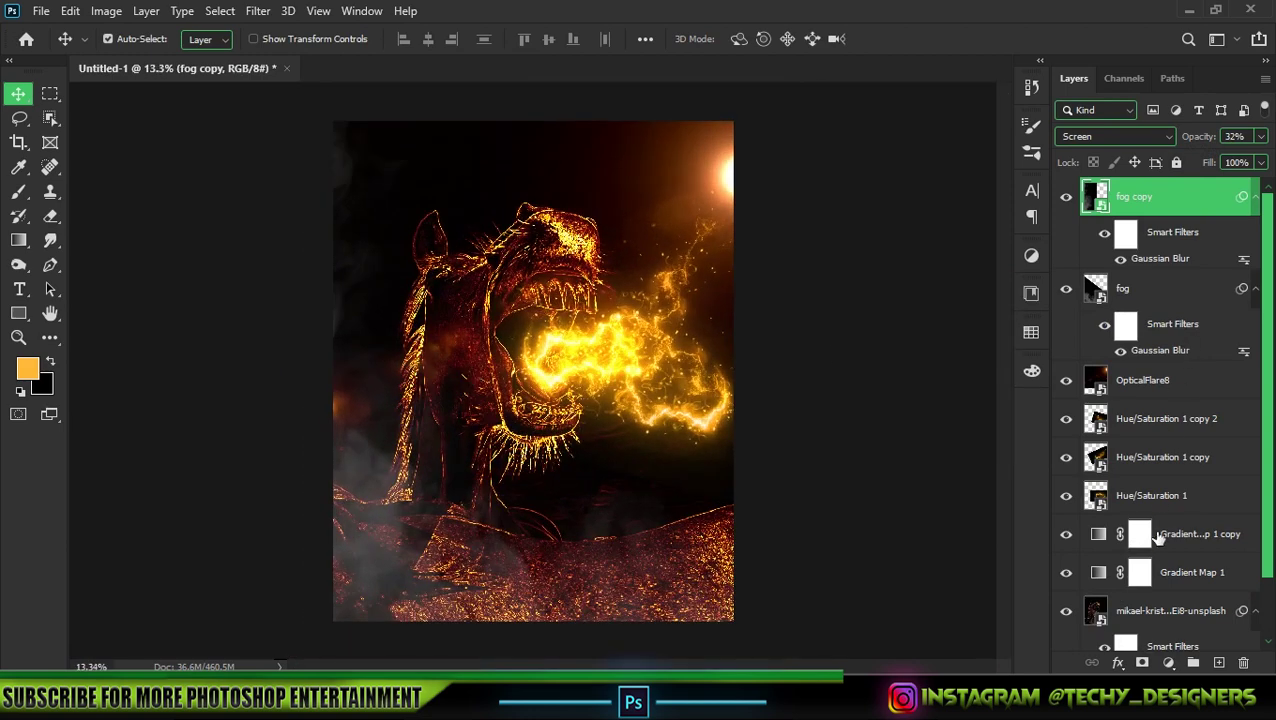
# Step: Add a deep orange Solid Color fill layer blended in Linear Dodge (Add)
pyautogui.click(1169, 664)
pyautogui.click(1140, 330)
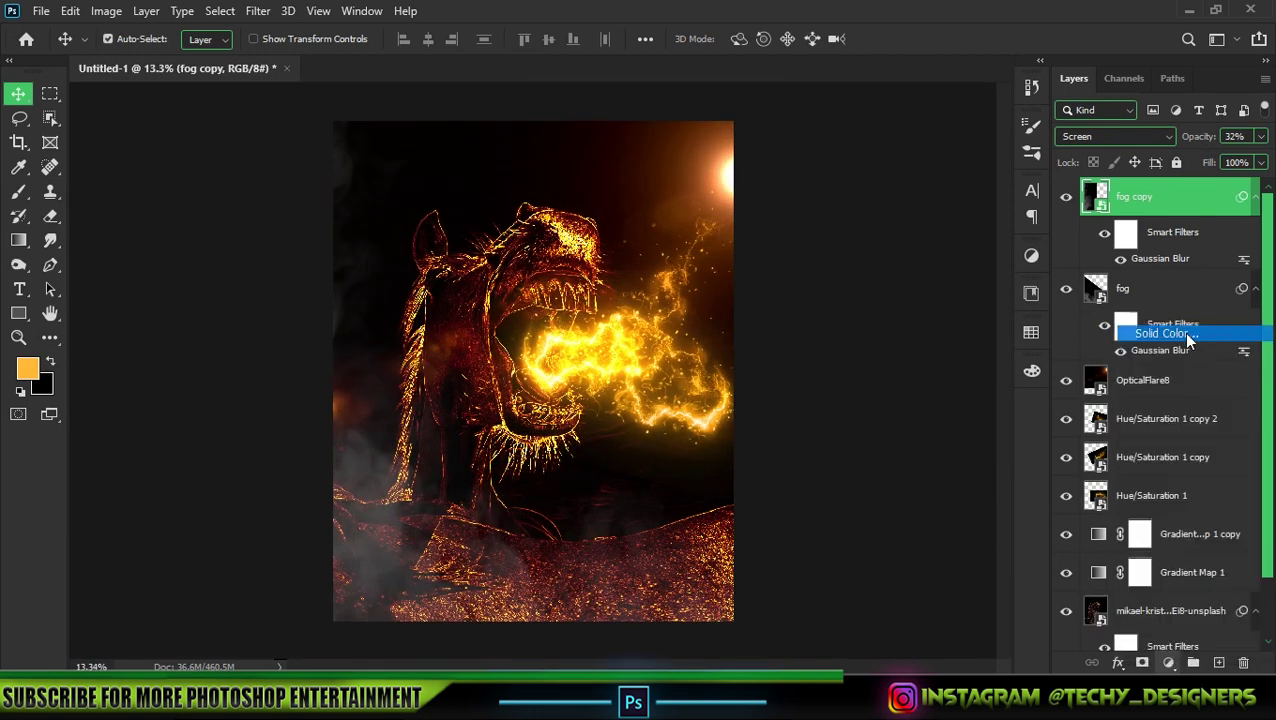
pyautogui.moveTo(1008, 325); pyautogui.dragTo(1000, 300)
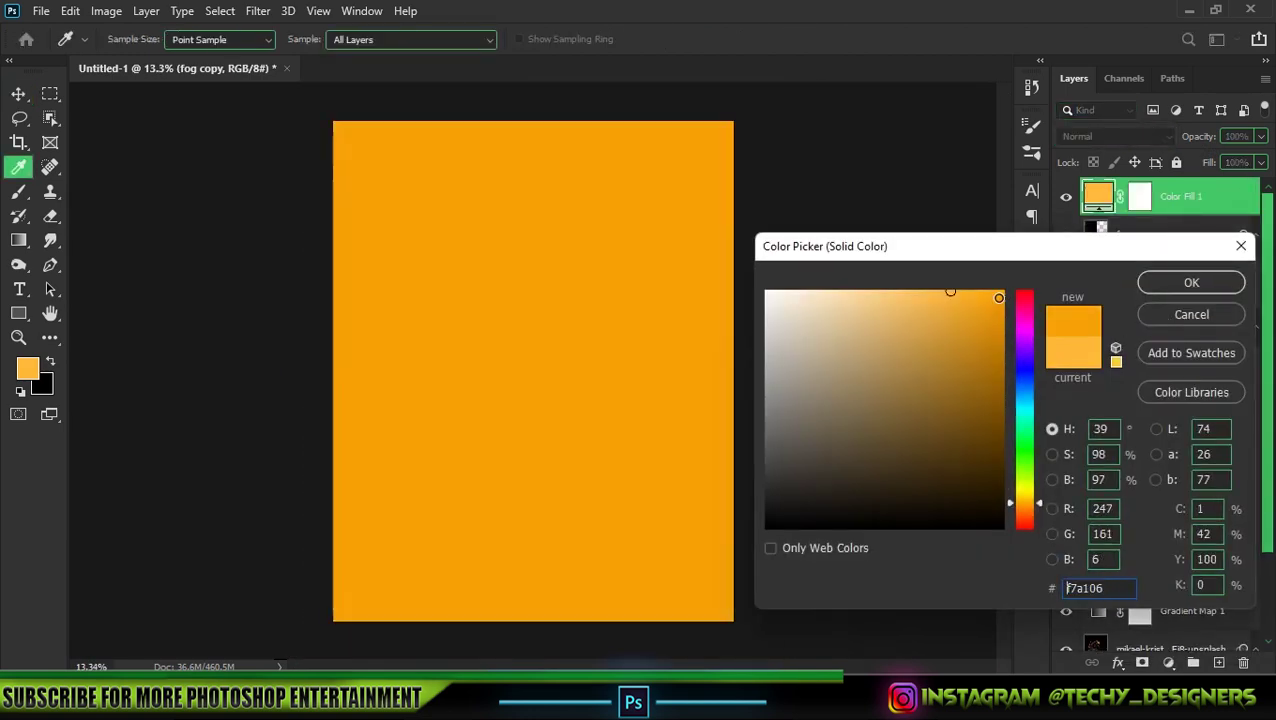
pyautogui.click(1191, 283)
pyautogui.click(1106, 140)
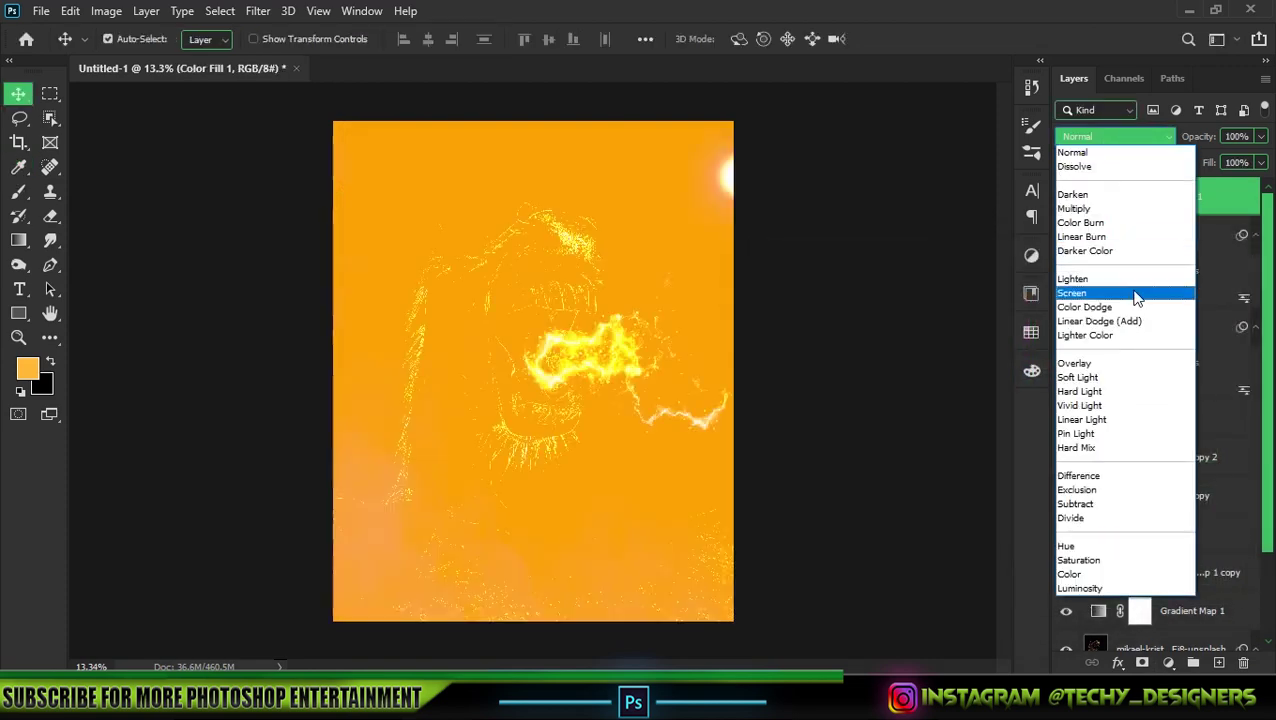
pyautogui.click(1140, 322)
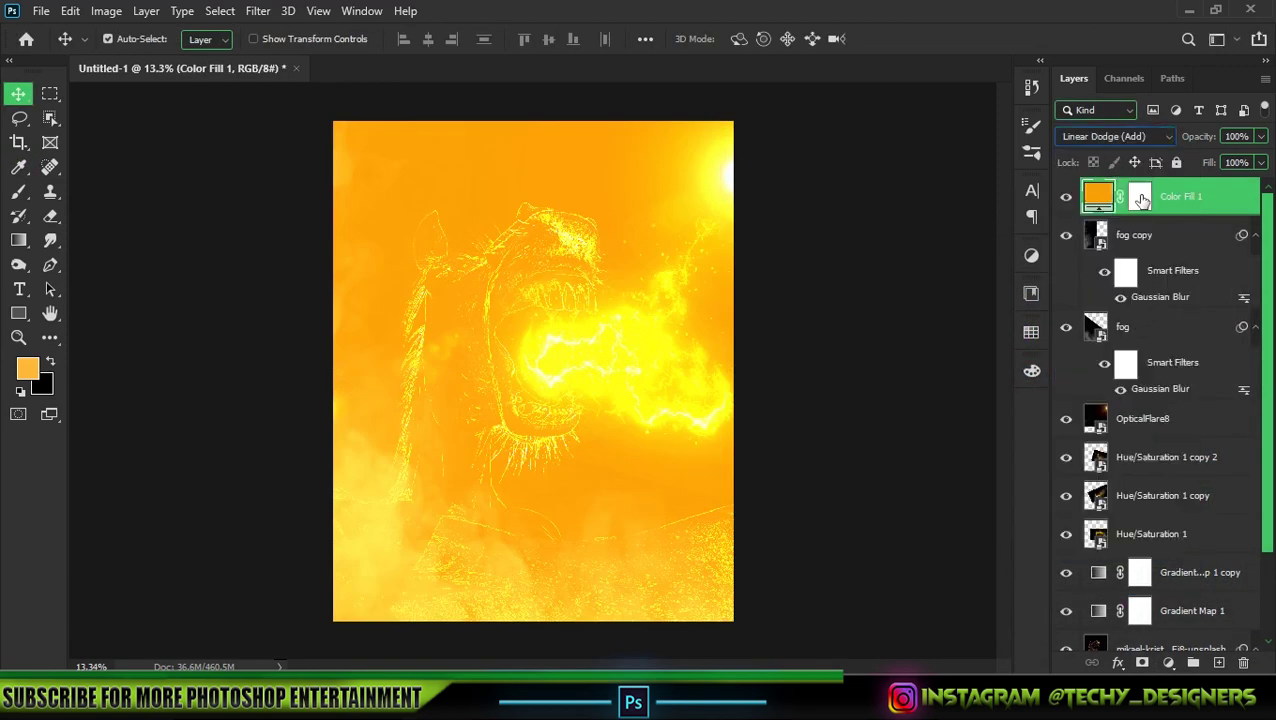
# Step: Invert the fill's mask and paint white with a large brush over the horse's head and mouth
pyautogui.click(1141, 199)
pyautogui.hotkey('ctrl', 'i')
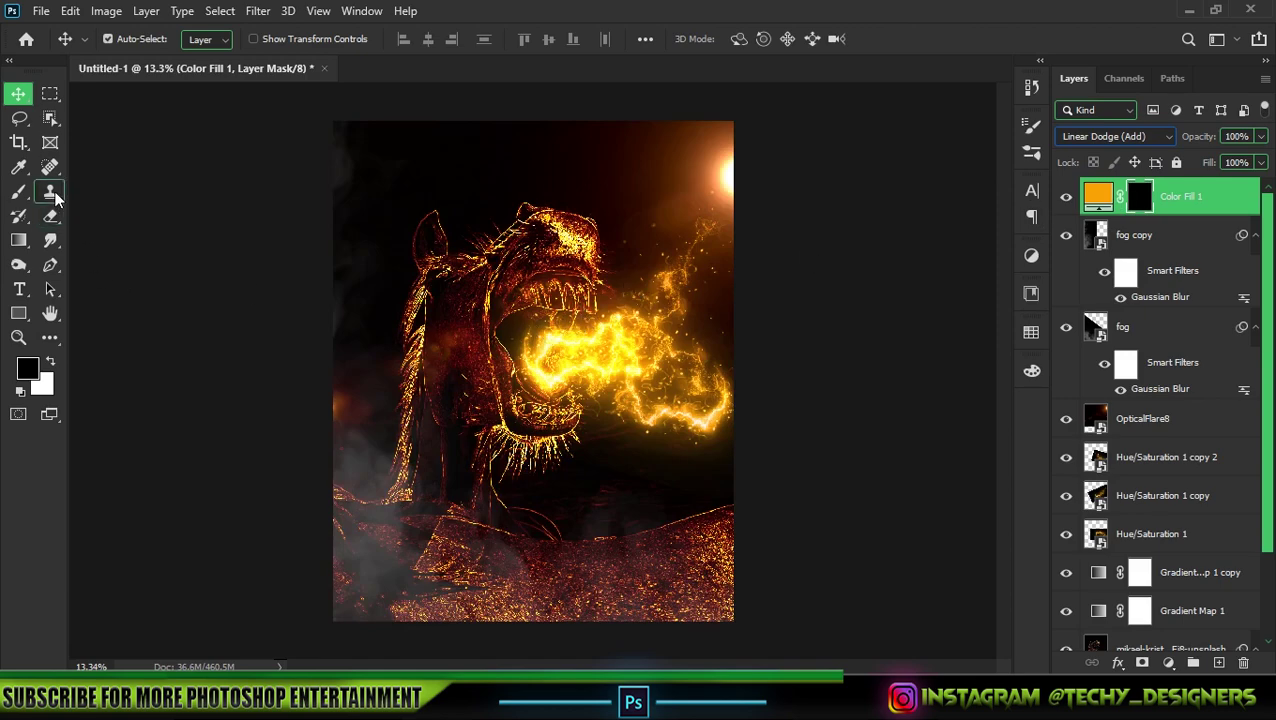
pyautogui.click(18, 192)
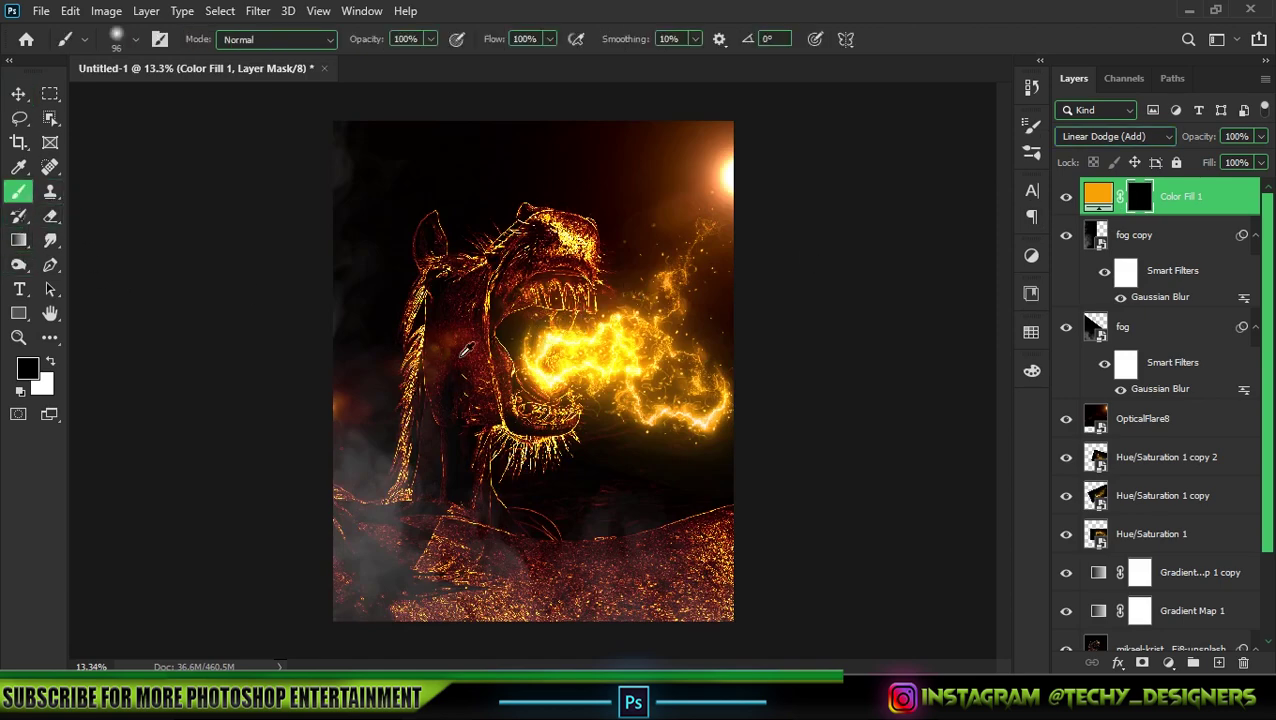
pyautogui.moveTo(467, 349); pyautogui.dragTo(500, 361)
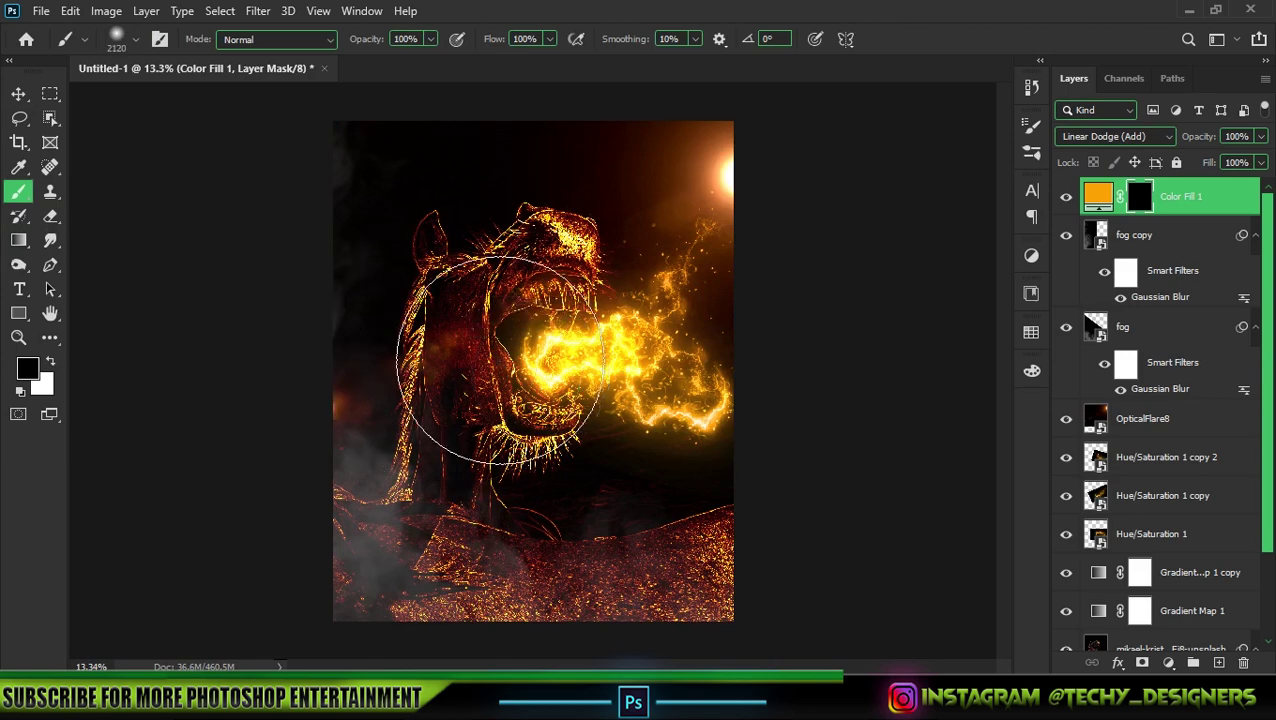
pyautogui.press('x')
pyautogui.click(470, 355)
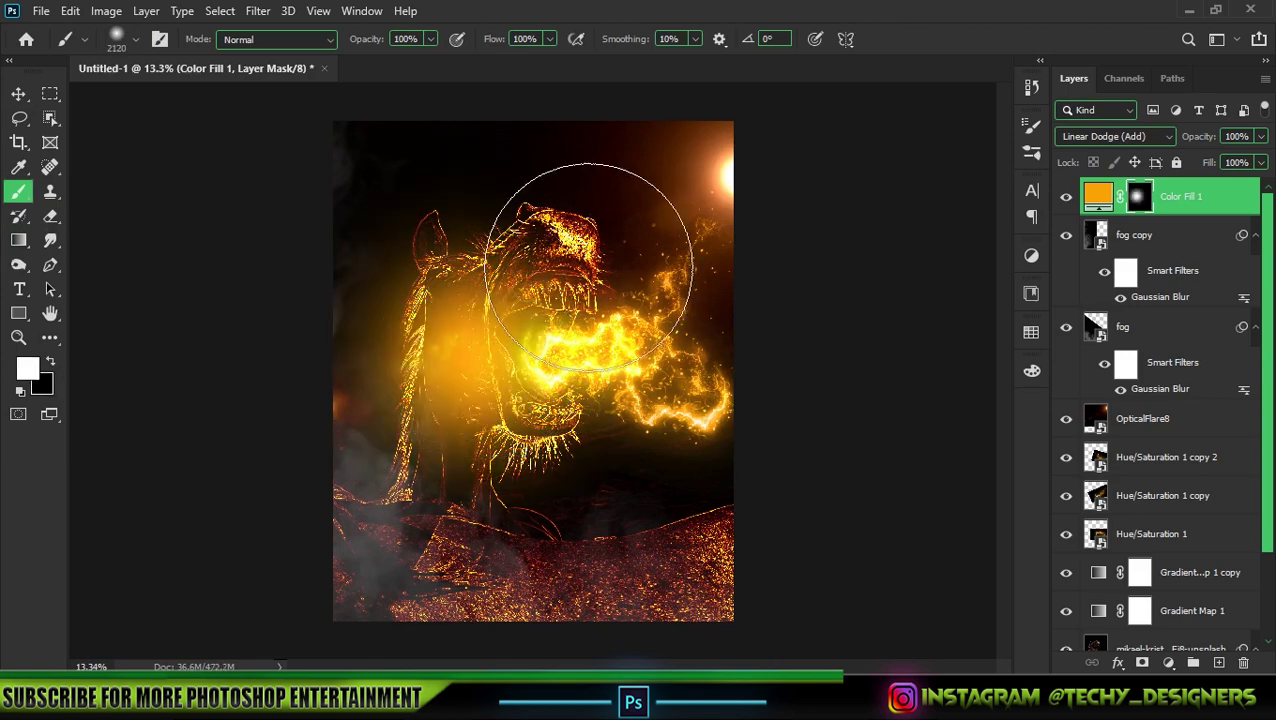
pyautogui.click(586, 281)
pyautogui.click(580, 405)
pyautogui.moveTo(570, 484); pyautogui.dragTo(456, 450)
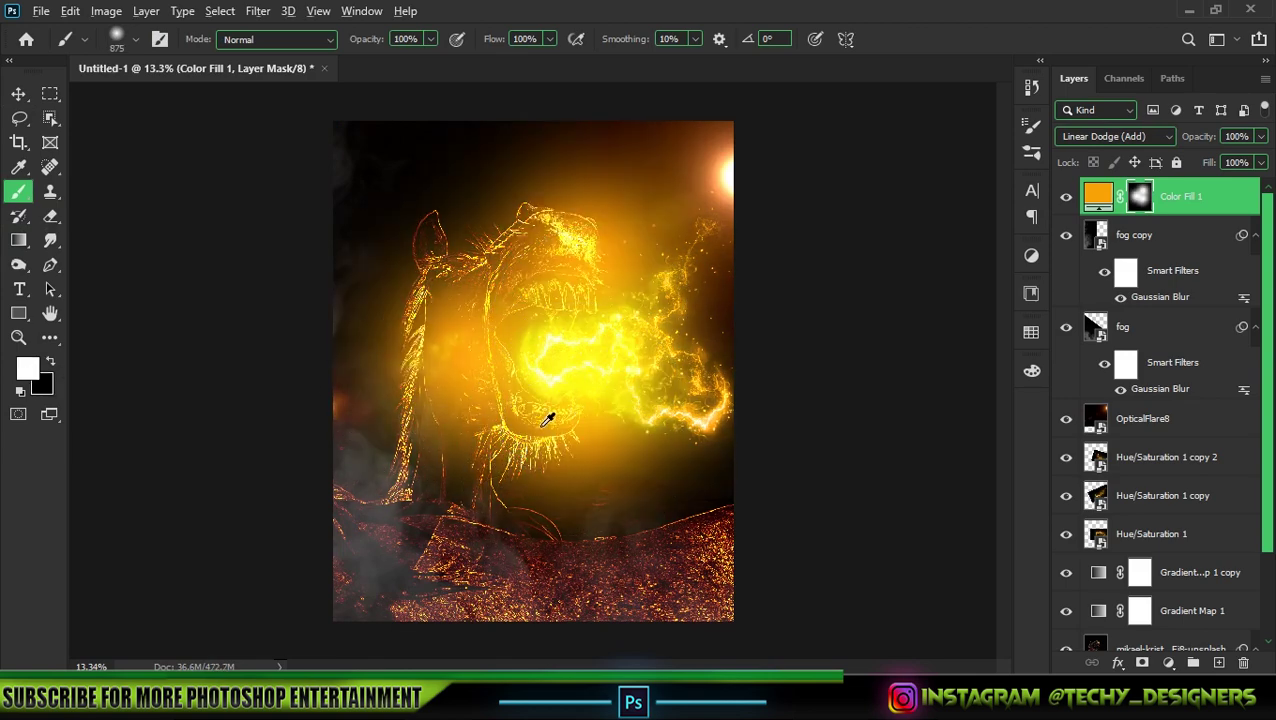
# Step: Lower the orange glow's opacity to 23% and compare with and without it
pyautogui.moveTo(1198, 136)
pyautogui.mouseDown()
pyautogui.moveTo(1124, 160)
pyautogui.moveTo(1195, 140)
pyautogui.mouseUp()
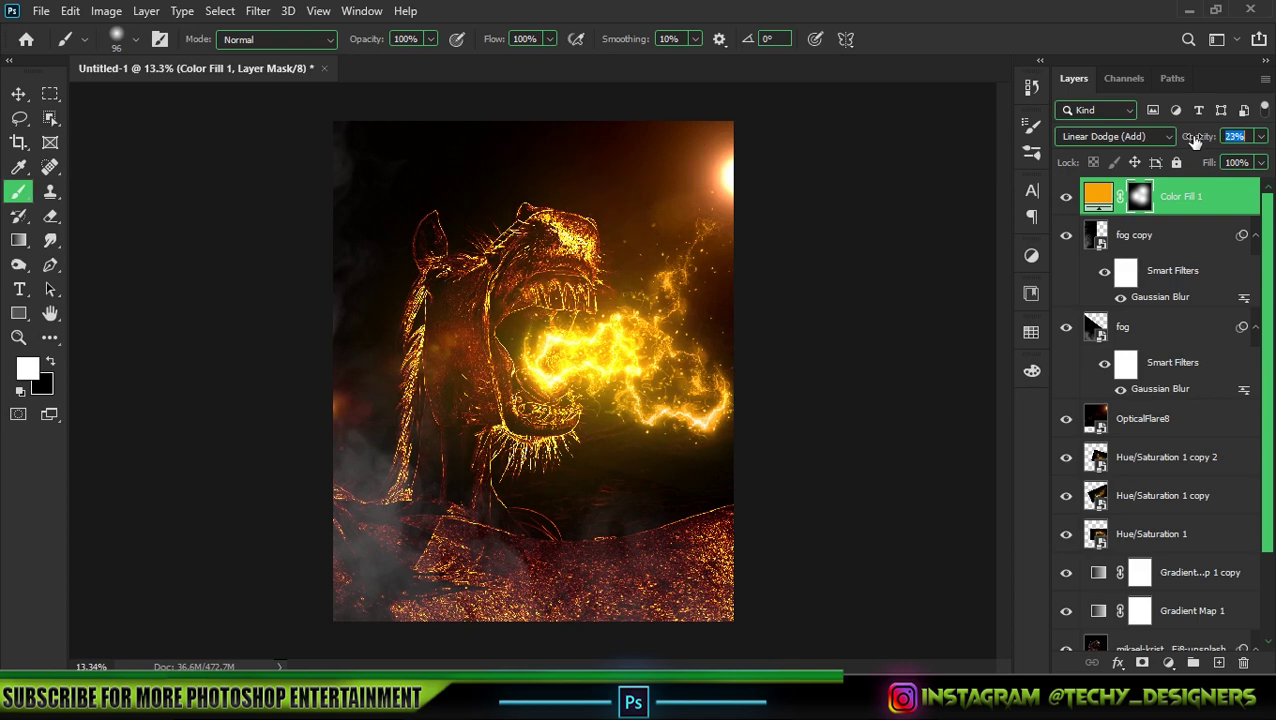
pyautogui.click(1065, 198)
pyautogui.scroll(1, 500, 300)
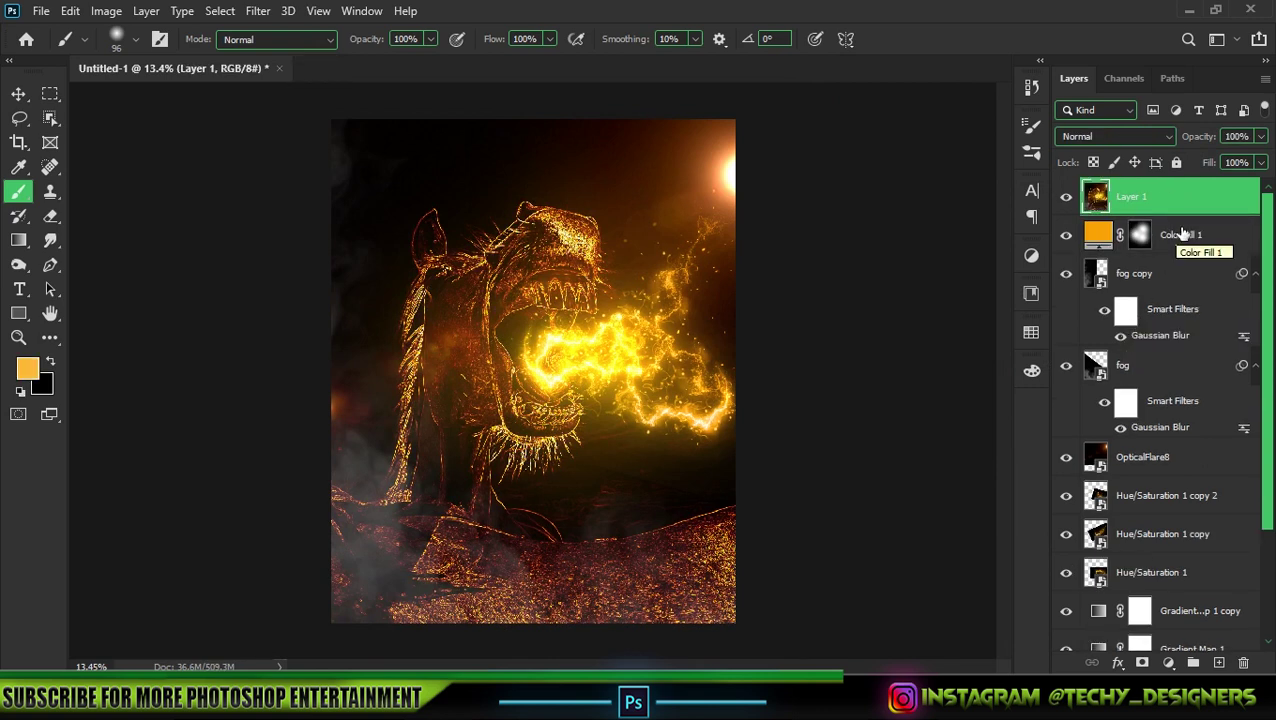
# Step: Group the earlier layers into Group 1 and convert the merged Layer 1 to a Smart Object
pyautogui.scroll(-2, 1151, 343)
pyautogui.keyDown('shift'); pyautogui.click(1188, 555); pyautogui.keyUp('shift')
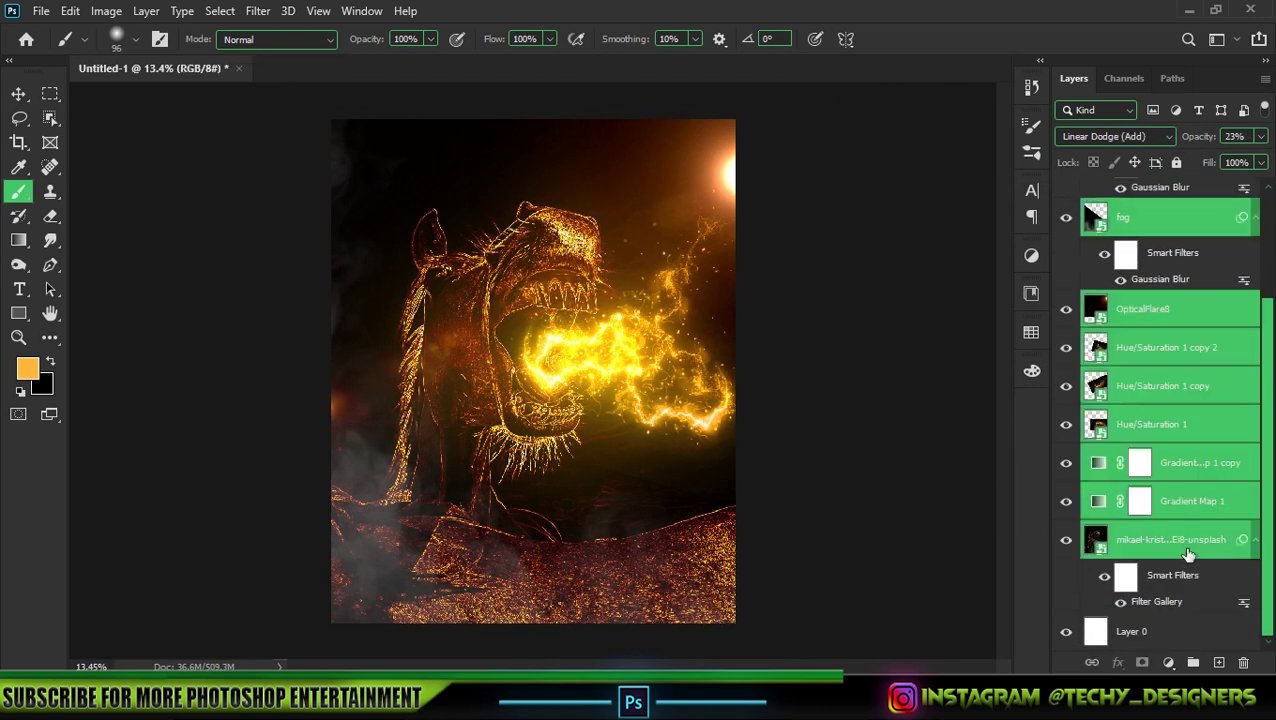
pyautogui.hotkey('ctrl', 'g')
pyautogui.click(1140, 200)
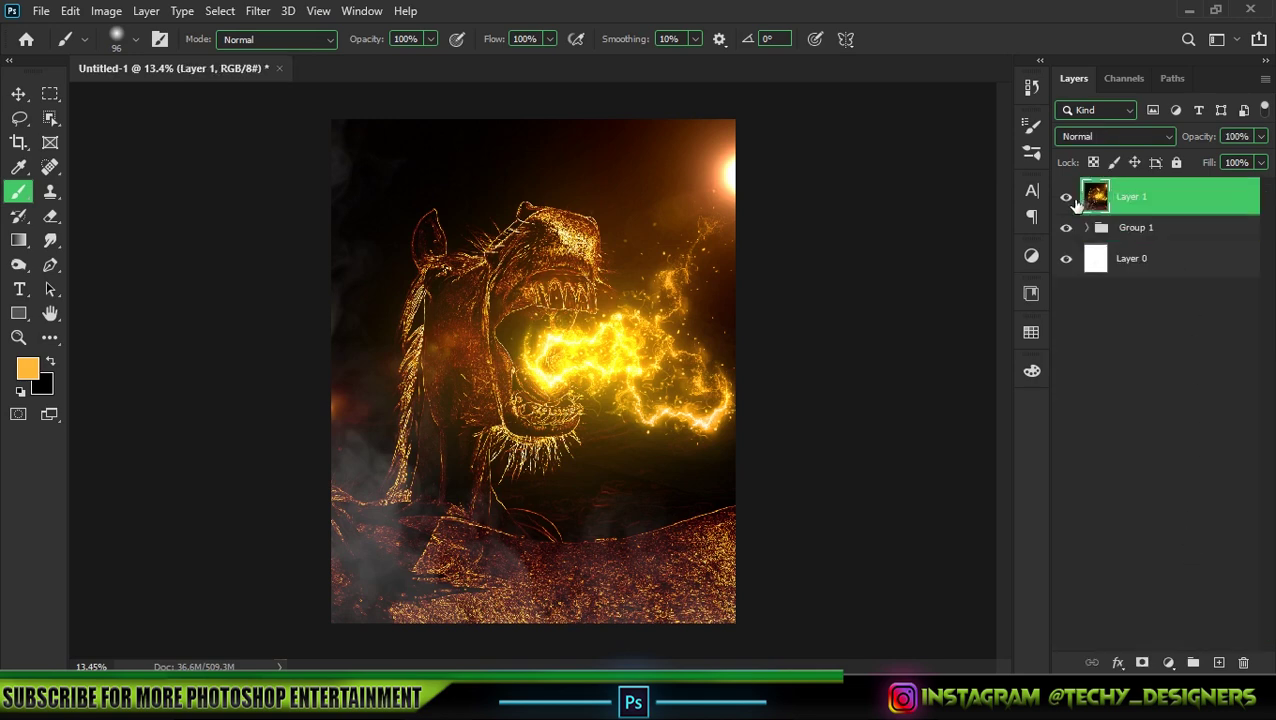
pyautogui.click(1066, 197)
pyautogui.rightClick(1143, 204)
pyautogui.click(1045, 259)
# Step: In Camera Raw, add noise reduction, warm the temperature, and raise exposure, texture and clarity
pyautogui.click(262, 12)
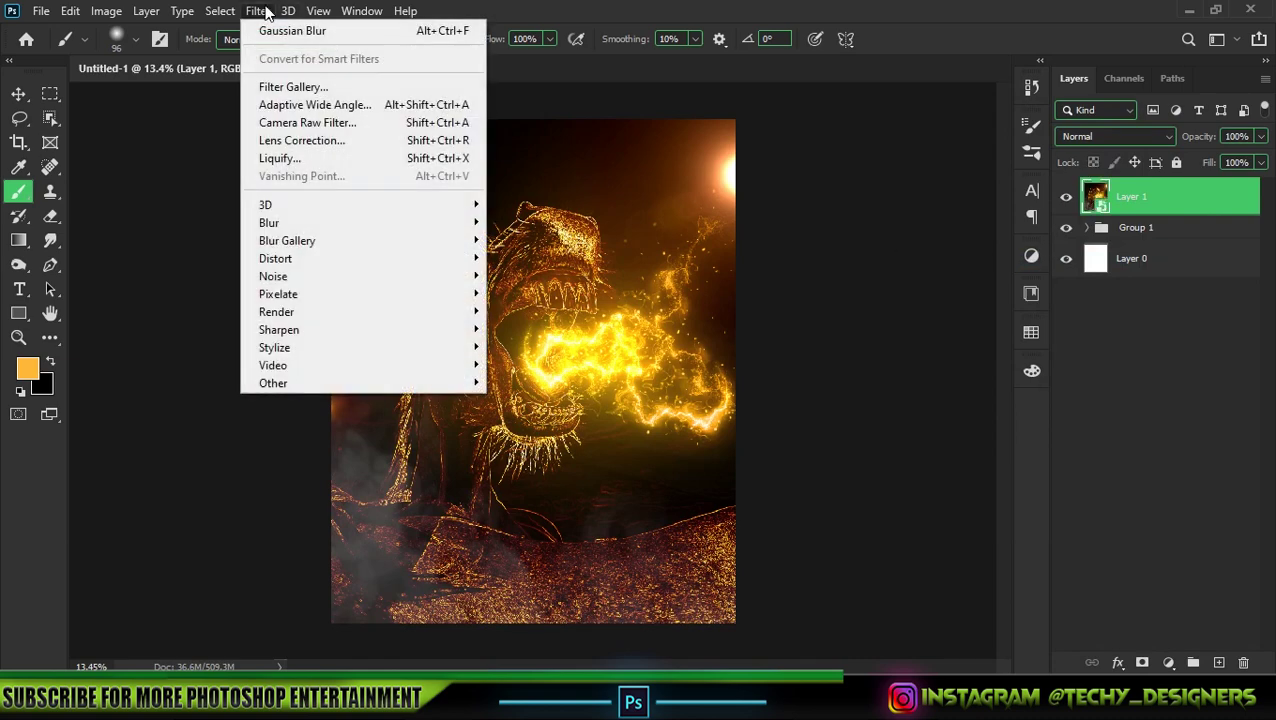
pyautogui.click(298, 122)
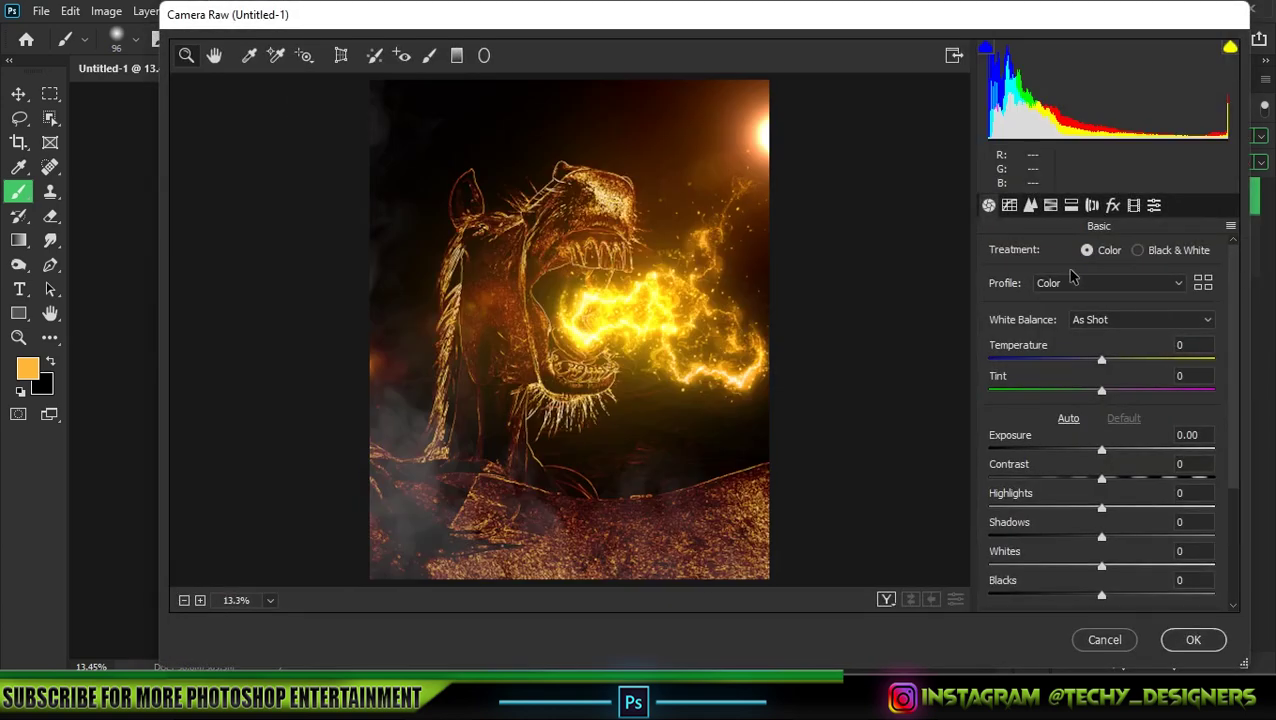
pyautogui.click(1029, 208)
pyautogui.moveTo(992, 435); pyautogui.dragTo(1077, 435)
pyautogui.click(990, 206)
pyautogui.moveTo(1101, 360); pyautogui.dragTo(1110, 360)
pyautogui.moveTo(1101, 450)
pyautogui.mouseDown()
pyautogui.moveTo(1137, 477)
pyautogui.moveTo(1151, 466)
pyautogui.moveTo(1118, 494)
pyautogui.mouseUp()
pyautogui.scroll(-3, 1115, 510)
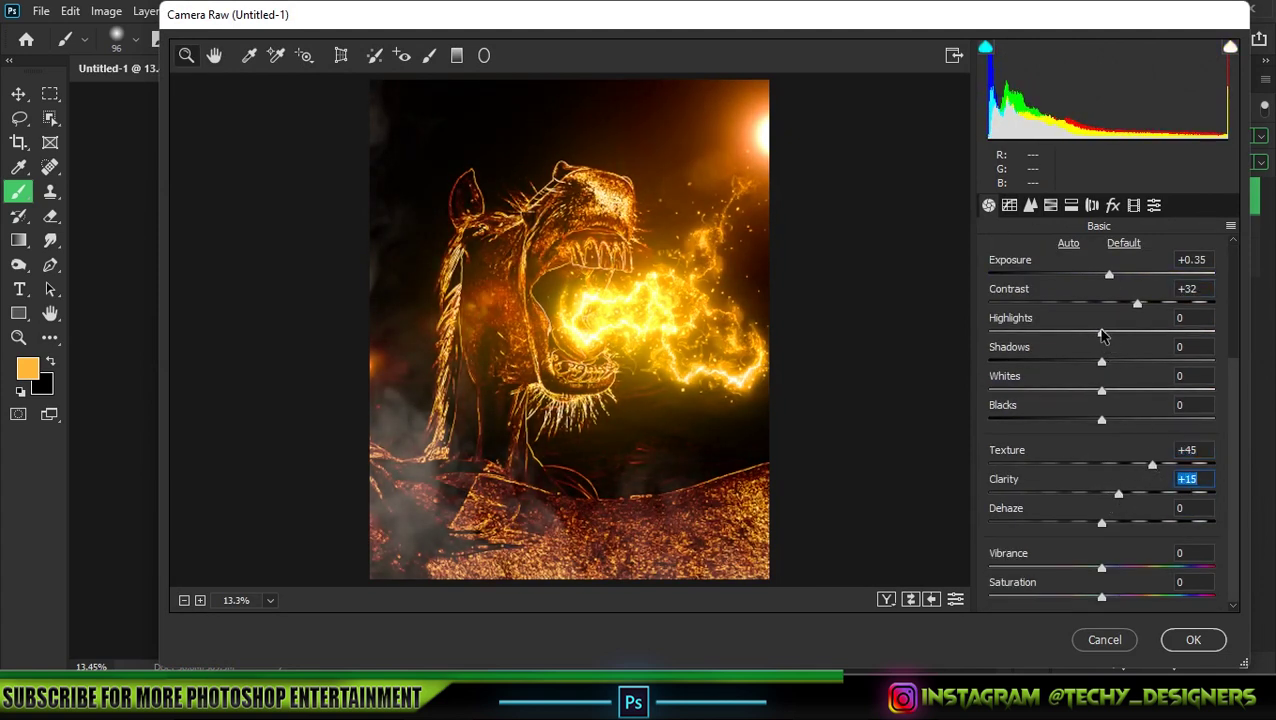
pyautogui.moveTo(1101, 332); pyautogui.dragTo(1110, 332)
pyautogui.moveTo(1101, 568); pyautogui.dragTo(1108, 597)
# Step: Apply the Light sharpening and Heavy vignette presets and commit the Camera Raw filter
pyautogui.click(1154, 205)
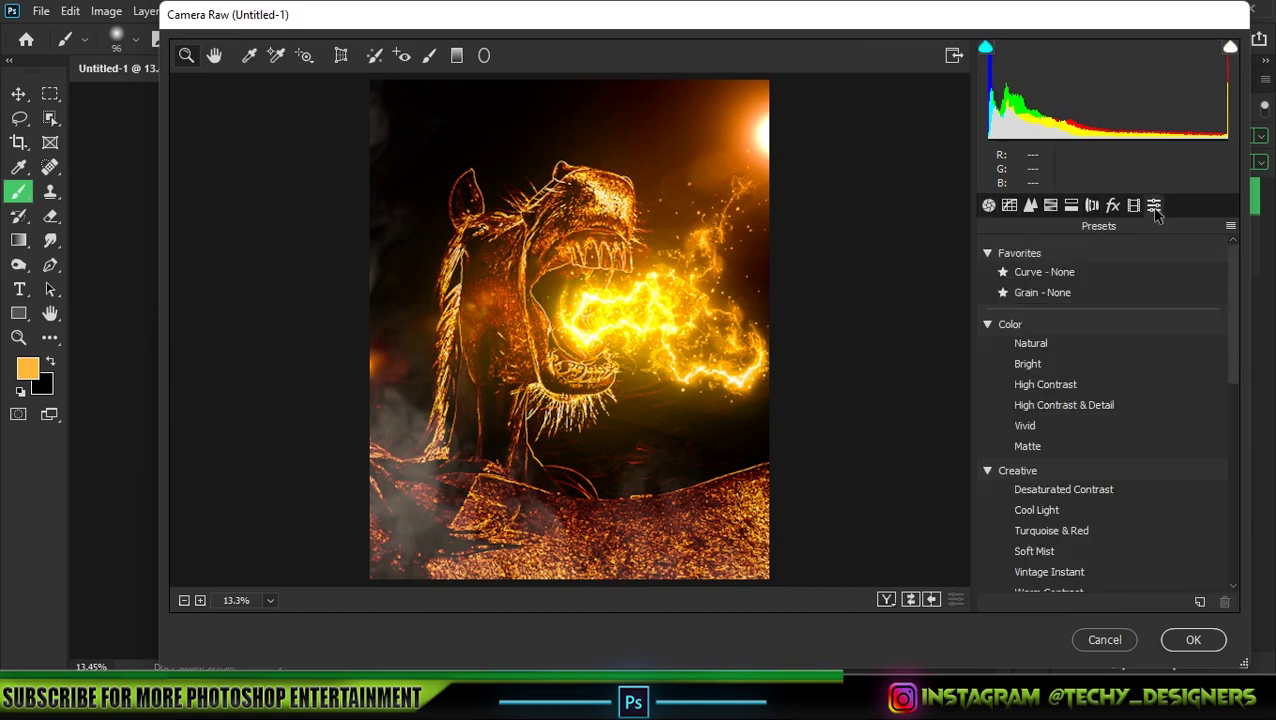
pyautogui.scroll(-5, 1048, 446)
pyautogui.scroll(-10, 1000, 490)
pyautogui.click(988, 468)
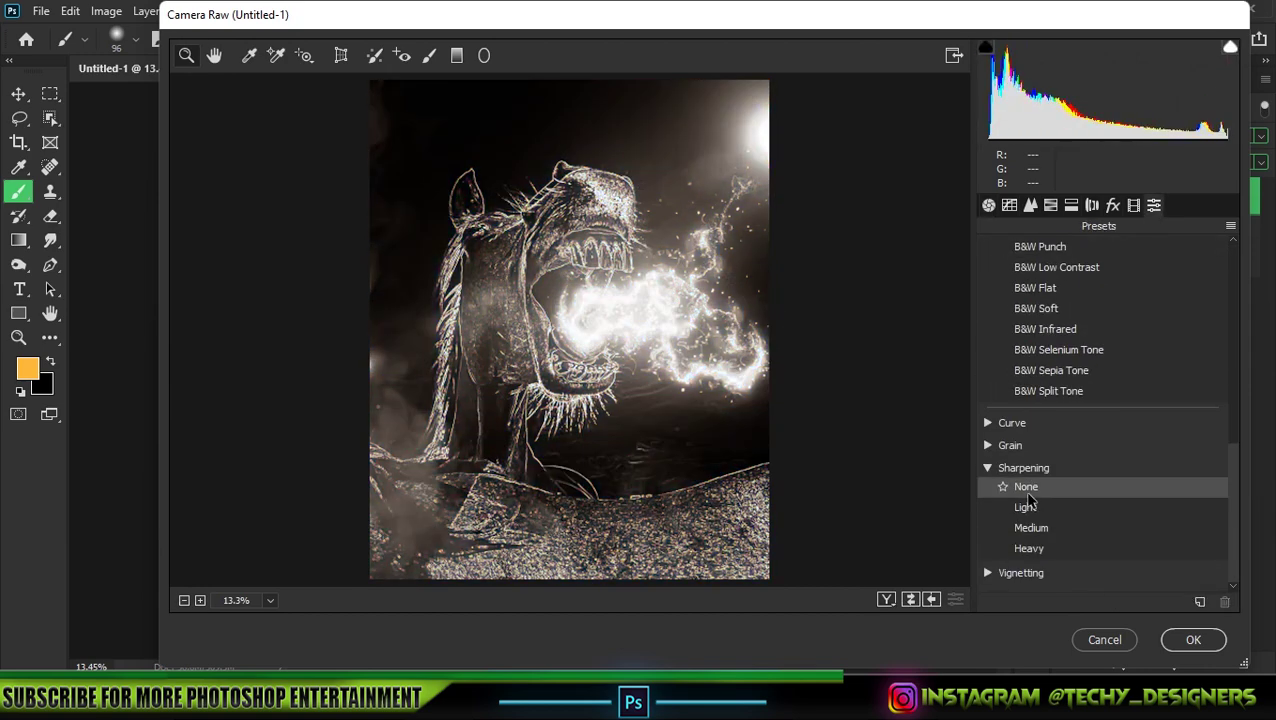
pyautogui.click(988, 468)
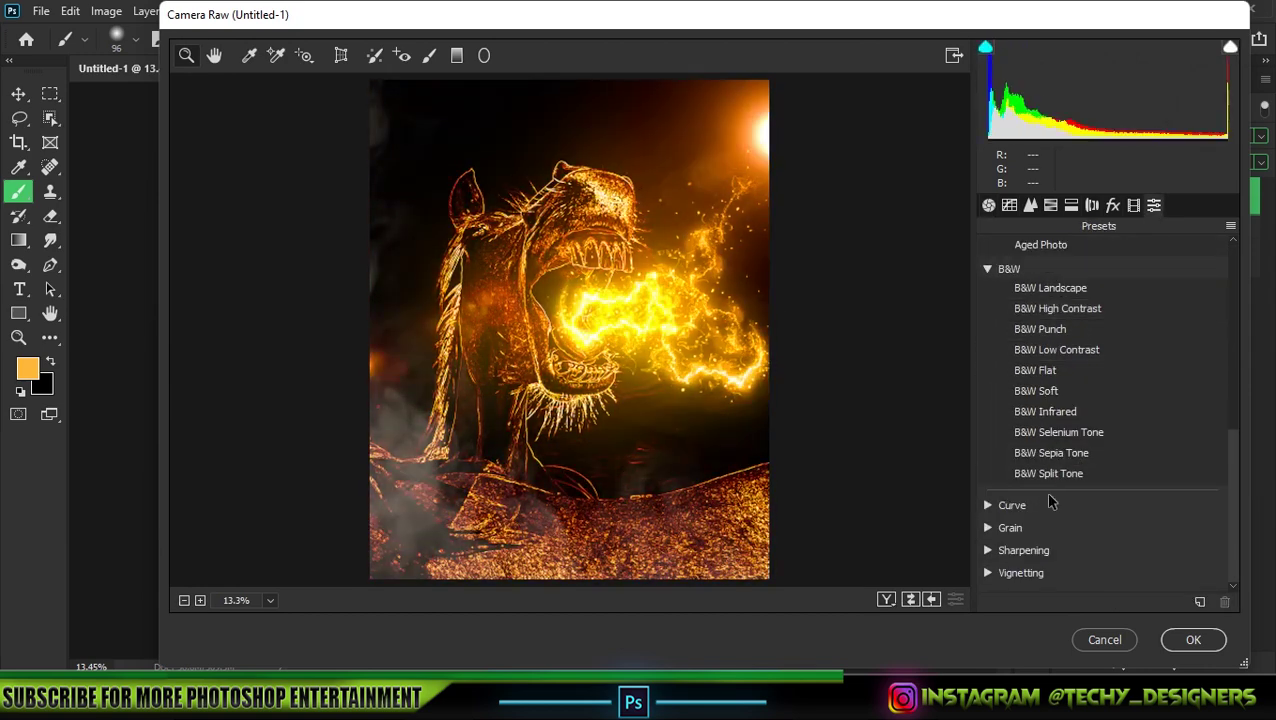
pyautogui.click(996, 551)
pyautogui.click(1012, 507)
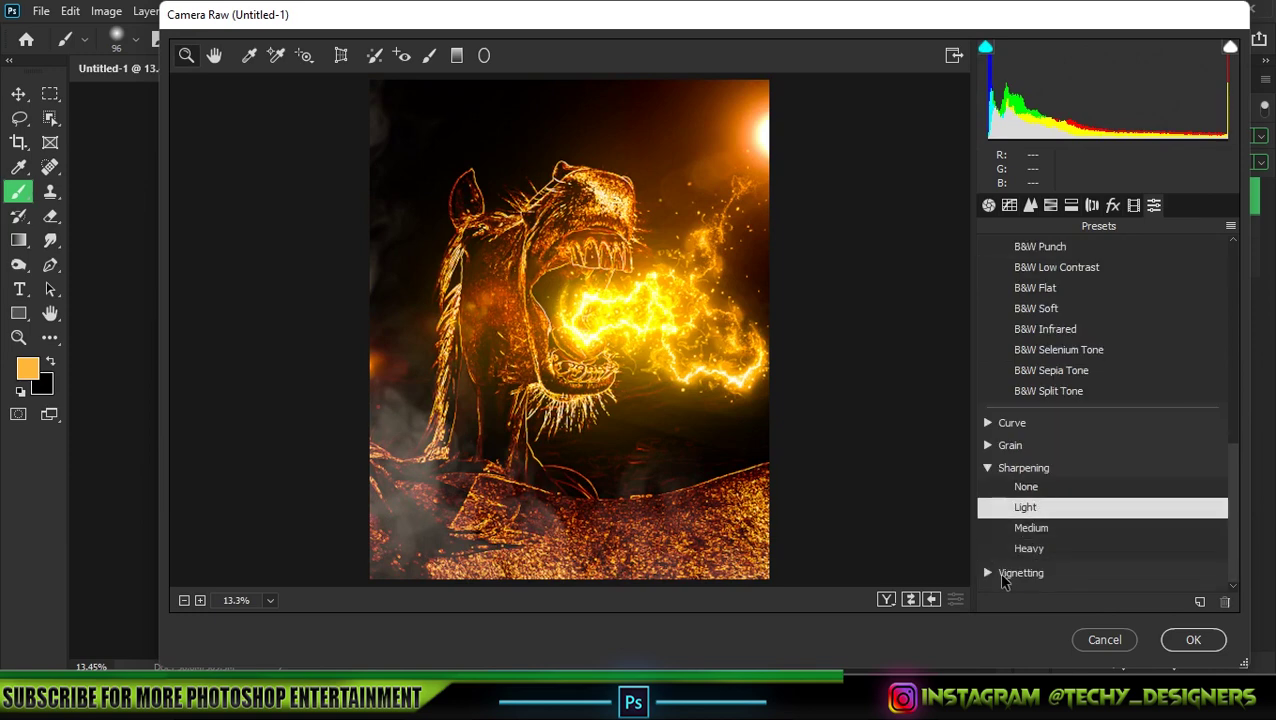
pyautogui.click(998, 571)
pyautogui.scroll(-2, 1072, 531)
pyautogui.click(1048, 571)
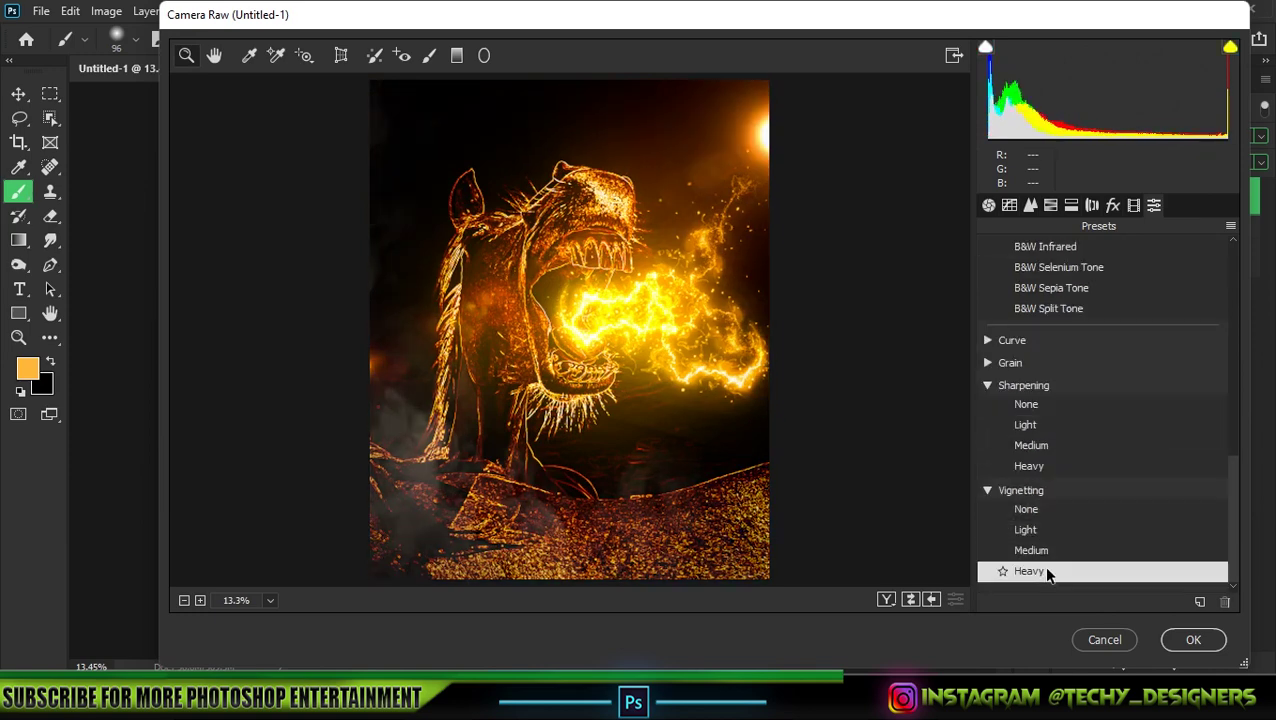
pyautogui.click(1193, 641)
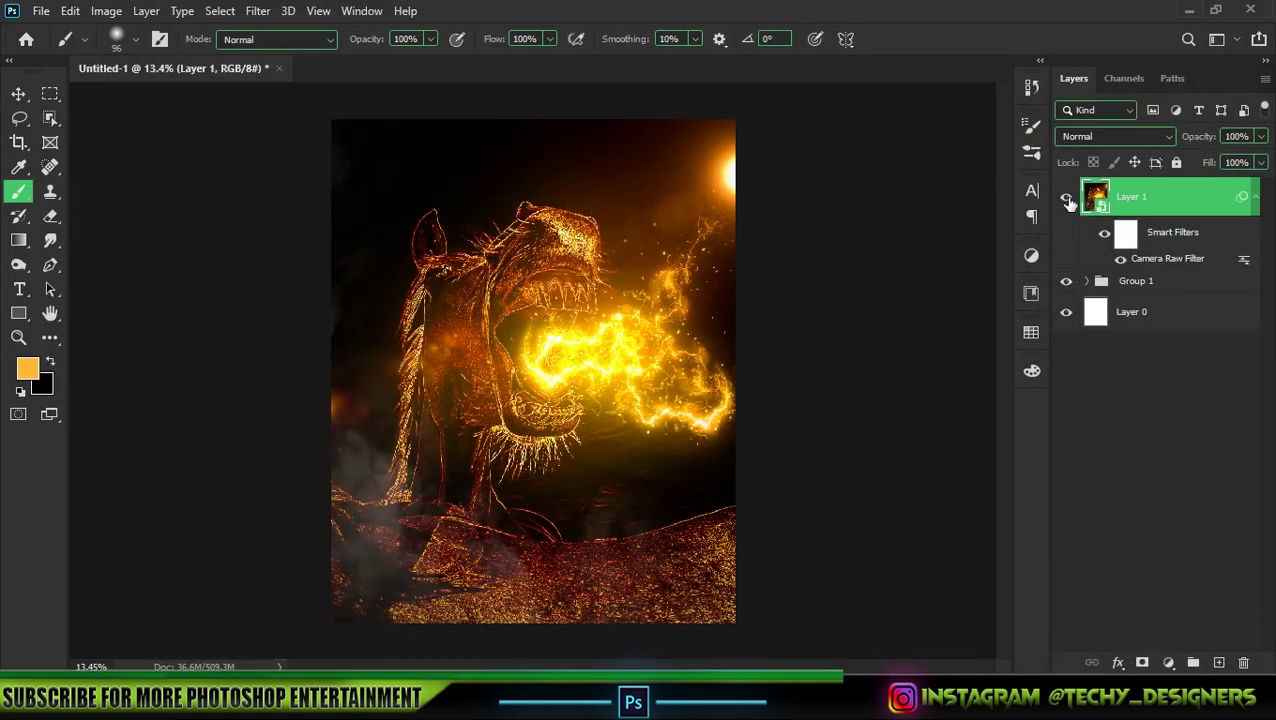
pyautogui.click(18, 94)
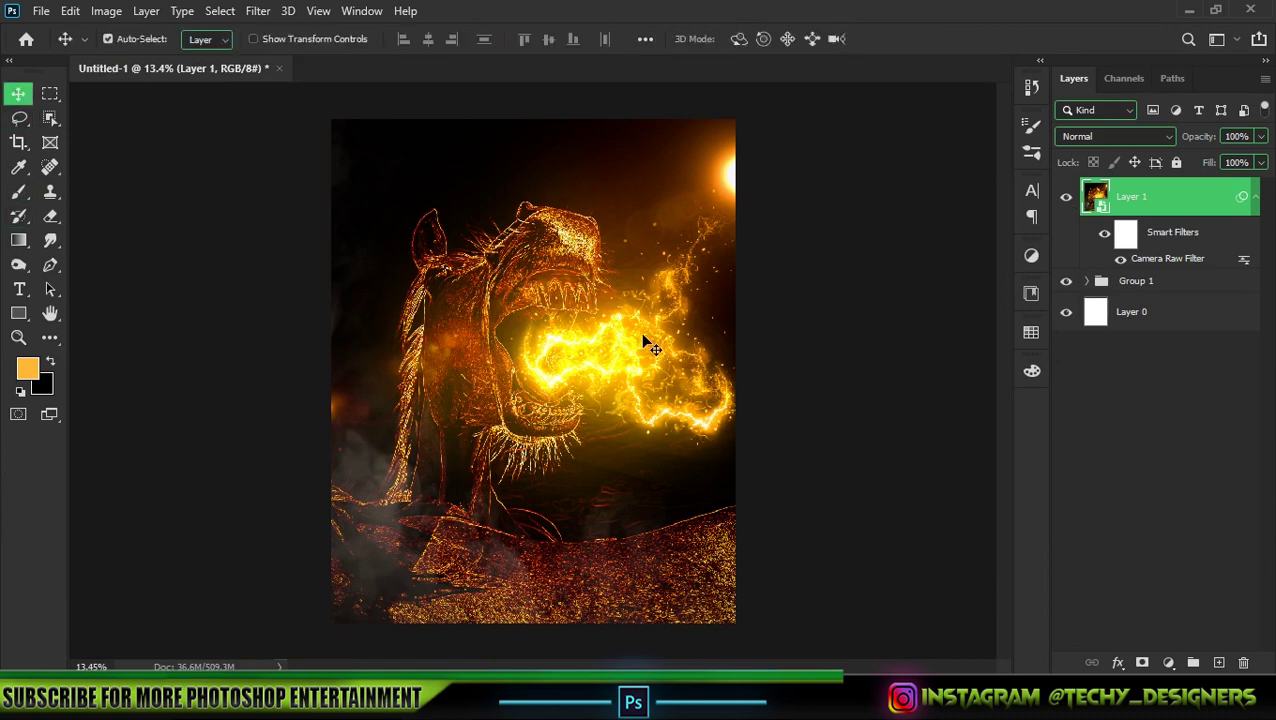
# Step: Place the fire particles image embedded, enlarged over the lower canvas
pyautogui.click(41, 12)
pyautogui.click(168, 381)
pyautogui.doubleClick(702, 163)
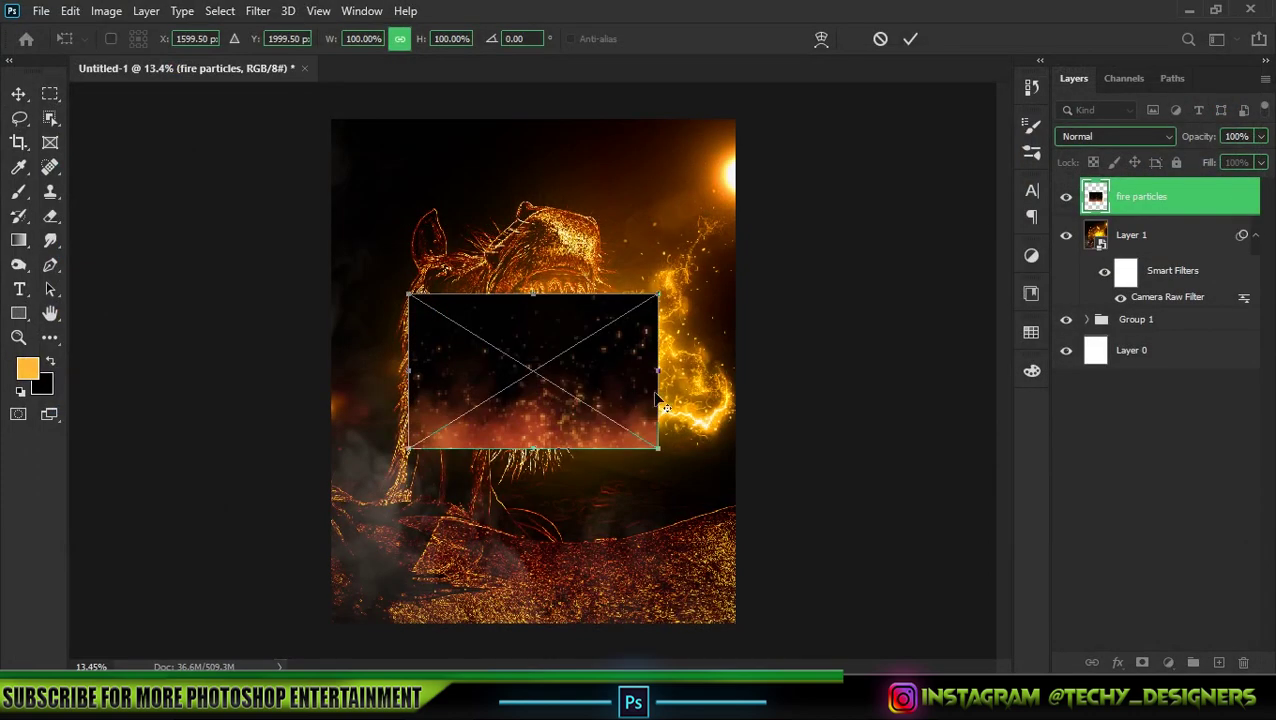
pyautogui.moveTo(735, 388); pyautogui.dragTo(820, 360)
pyautogui.moveTo(686, 422); pyautogui.dragTo(686, 545)
pyautogui.press('Return')
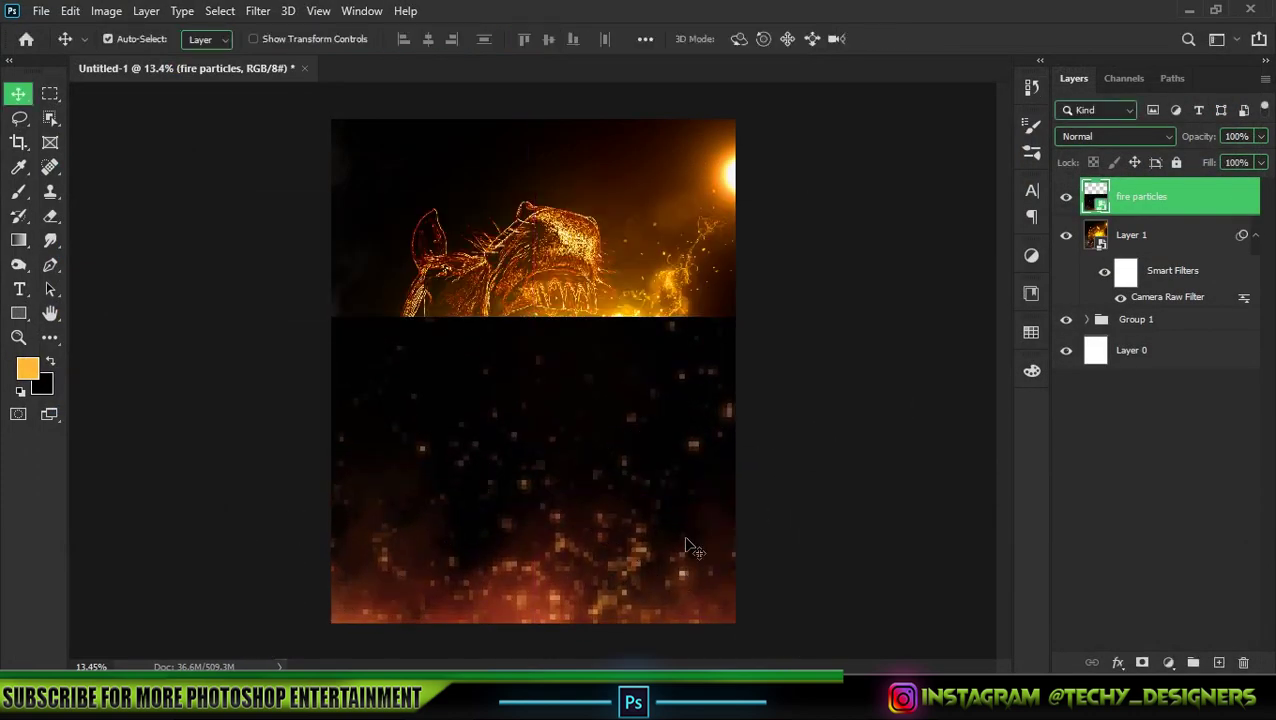
# Step: Set the fire particles to Linear Dodge (Add) and rotate them counterclockwise
pyautogui.click(1076, 137)
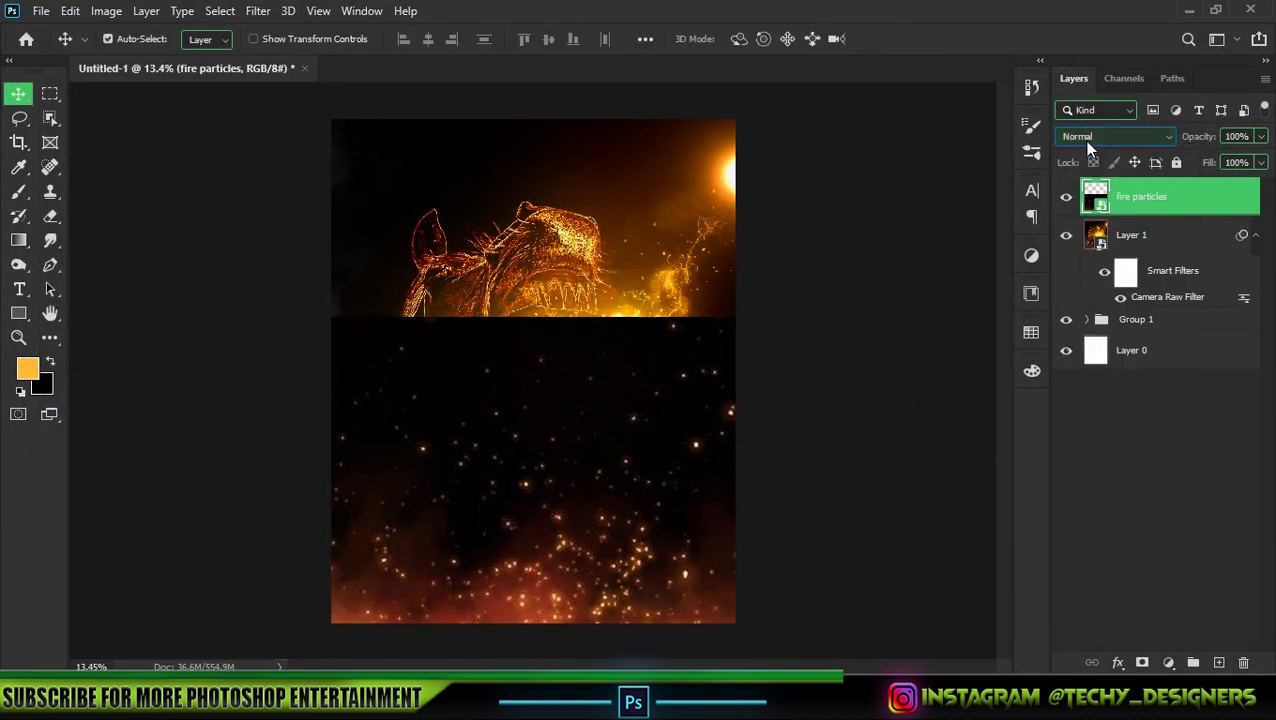
pyautogui.click(1078, 137)
pyautogui.click(1110, 322)
pyautogui.click(1176, 201)
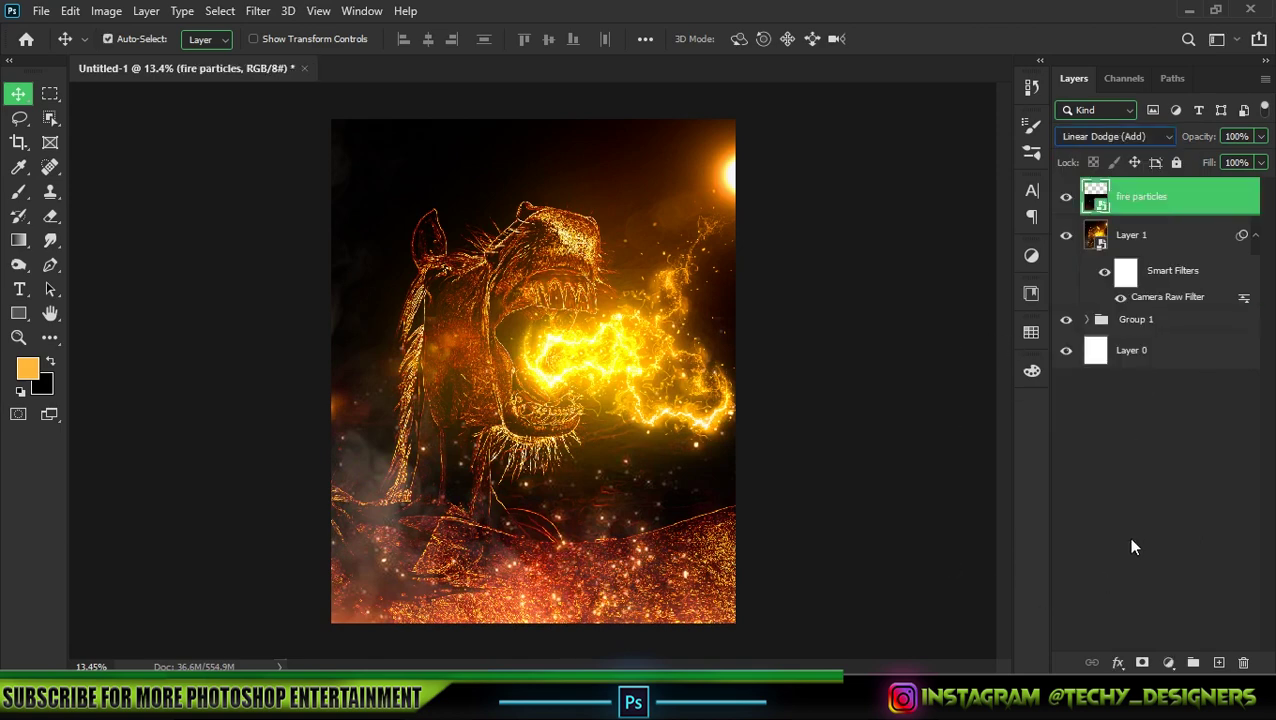
pyautogui.click(1131, 234)
pyautogui.doubleClick(1141, 197)
pyautogui.click(1219, 196)
pyautogui.doubleClick(1219, 196)
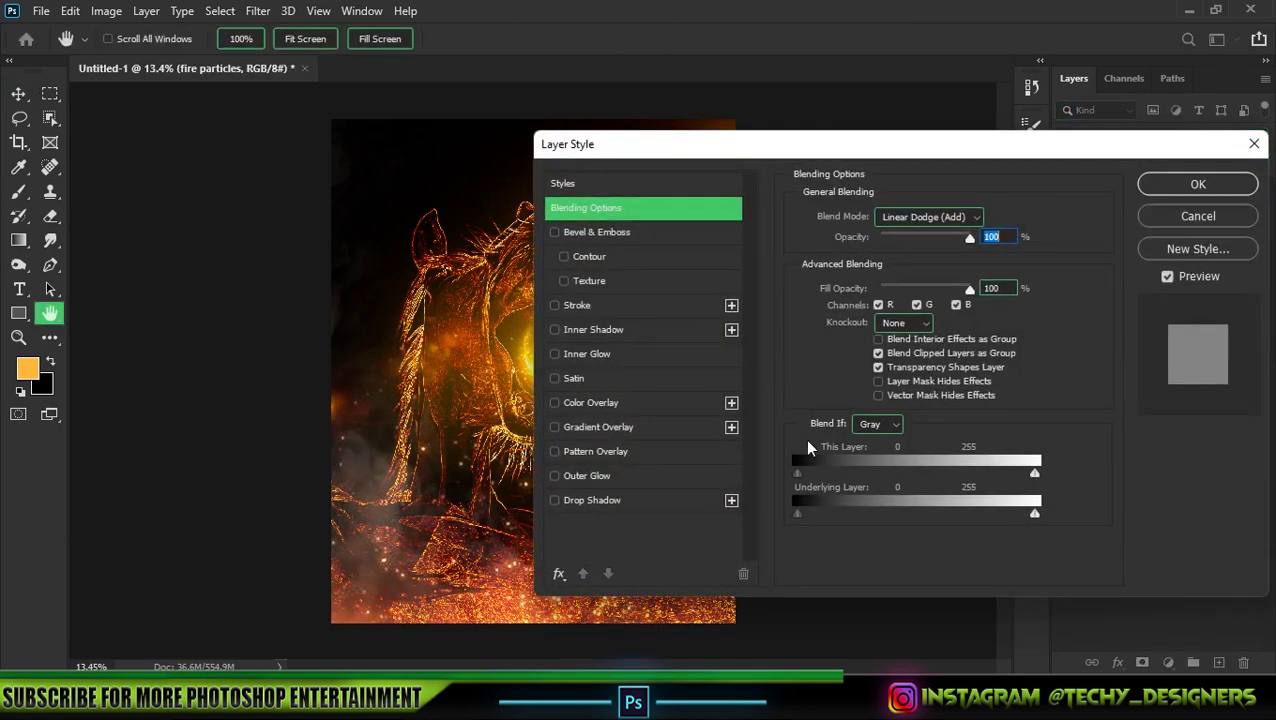
pyautogui.click(1164, 215)
pyautogui.hotkey('ctrl', 't')
pyautogui.moveTo(866, 374); pyautogui.dragTo(740, 482)
pyautogui.press('Return')
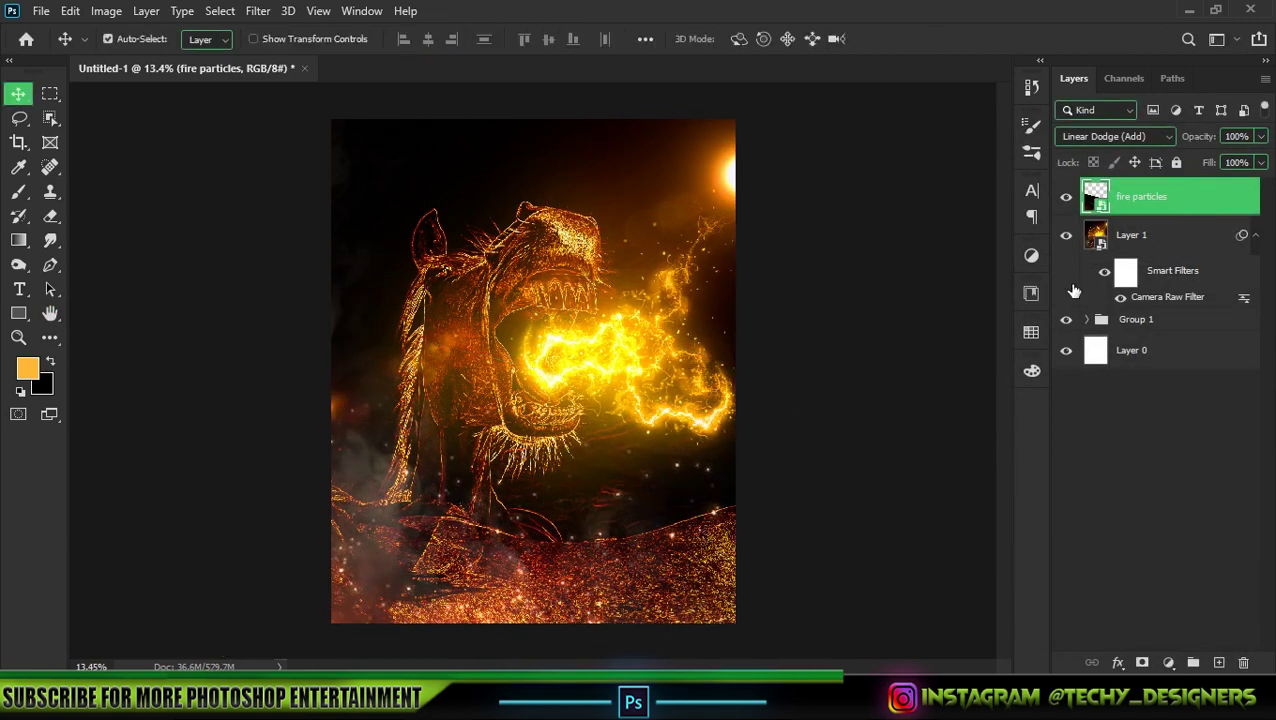
# Step: Duplicate the particles and rotate the copy steeply into the top-left area
pyautogui.hotkey('ctrl', 'j')
pyautogui.hotkey('ctrl', 't')
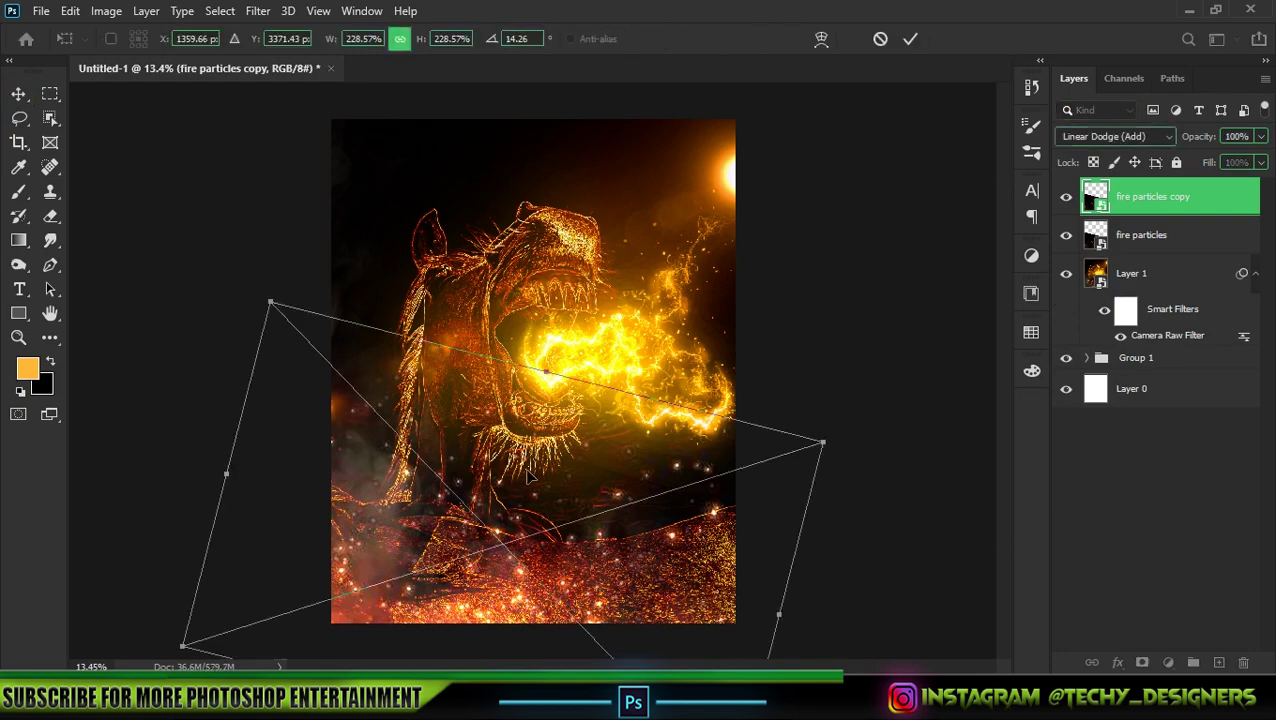
pyautogui.press('Return')
pyautogui.hotkey('ctrl', 't')
pyautogui.moveTo(492, 400); pyautogui.dragTo(430, 215)
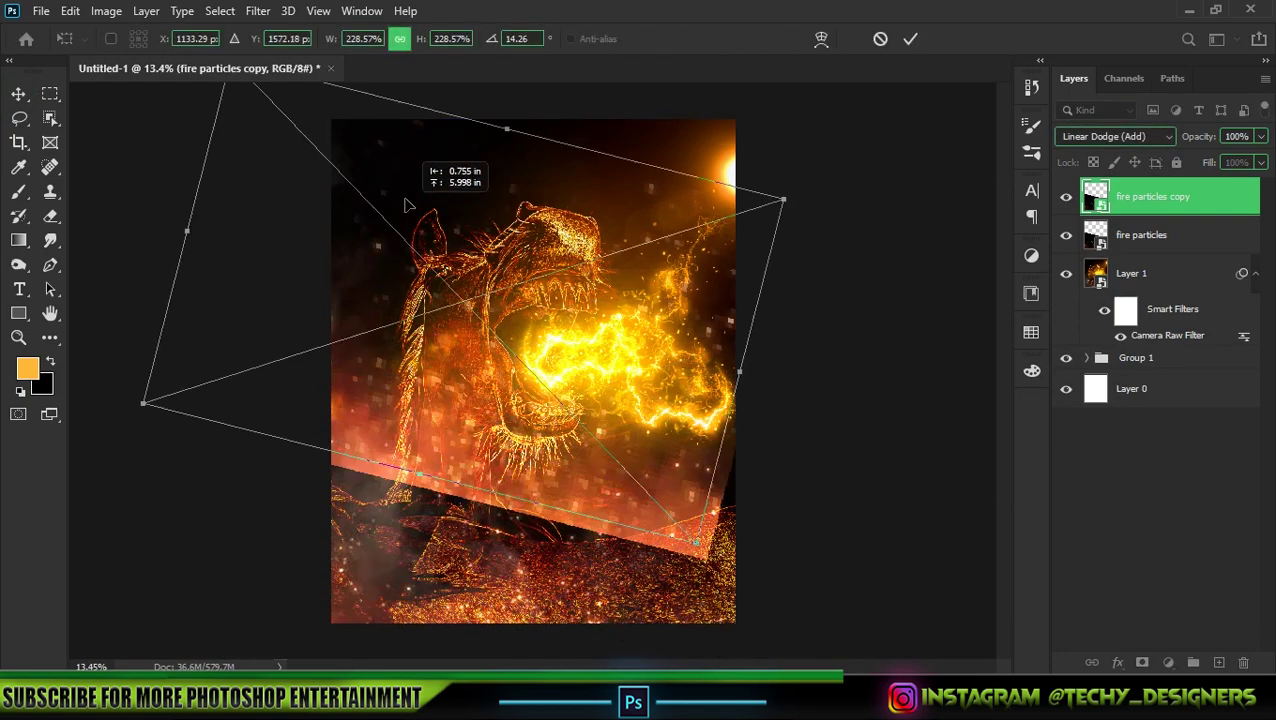
pyautogui.moveTo(813, 214)
pyautogui.mouseDown()
pyautogui.moveTo(712, 525)
pyautogui.moveTo(447, 536)
pyautogui.mouseUp()
pyautogui.moveTo(480, 350); pyautogui.dragTo(385, 322)
pyautogui.press('Return')
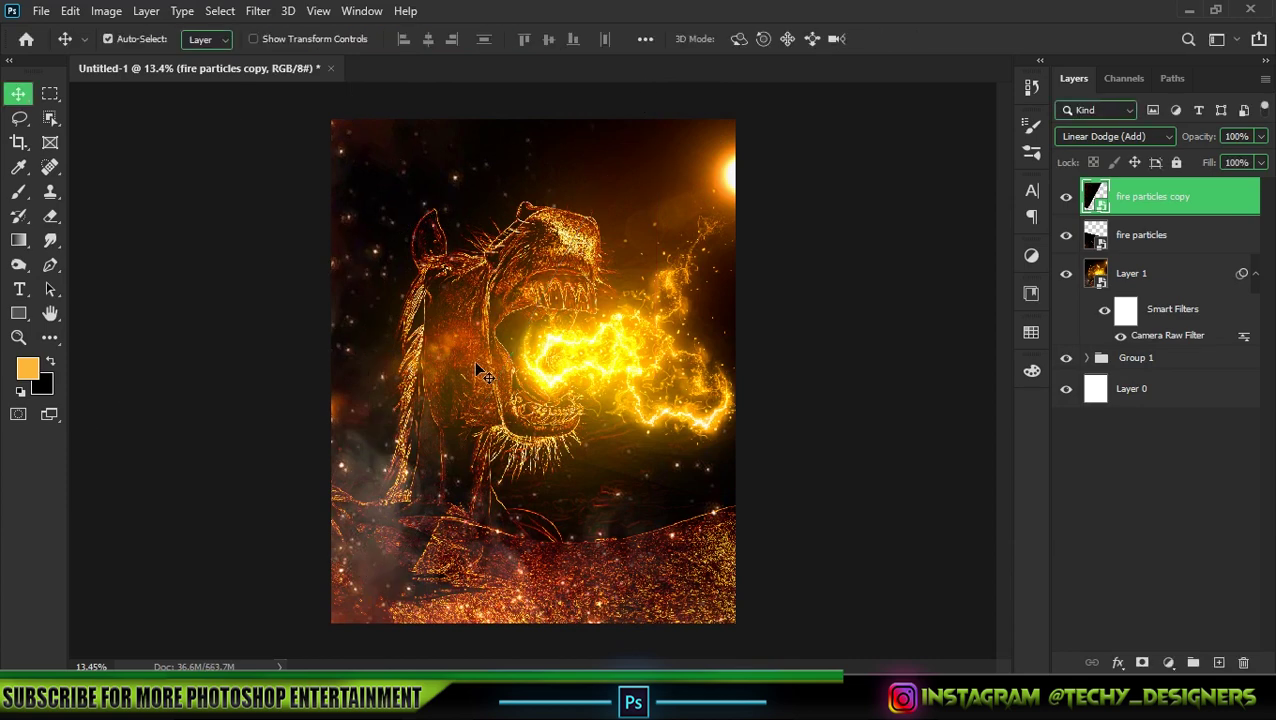
# Step: Make Layer 1 visible again
pyautogui.scroll(1, 508, 383)
pyautogui.scroll(-1, 503, 373)
pyautogui.scroll(-1, 538, 396)
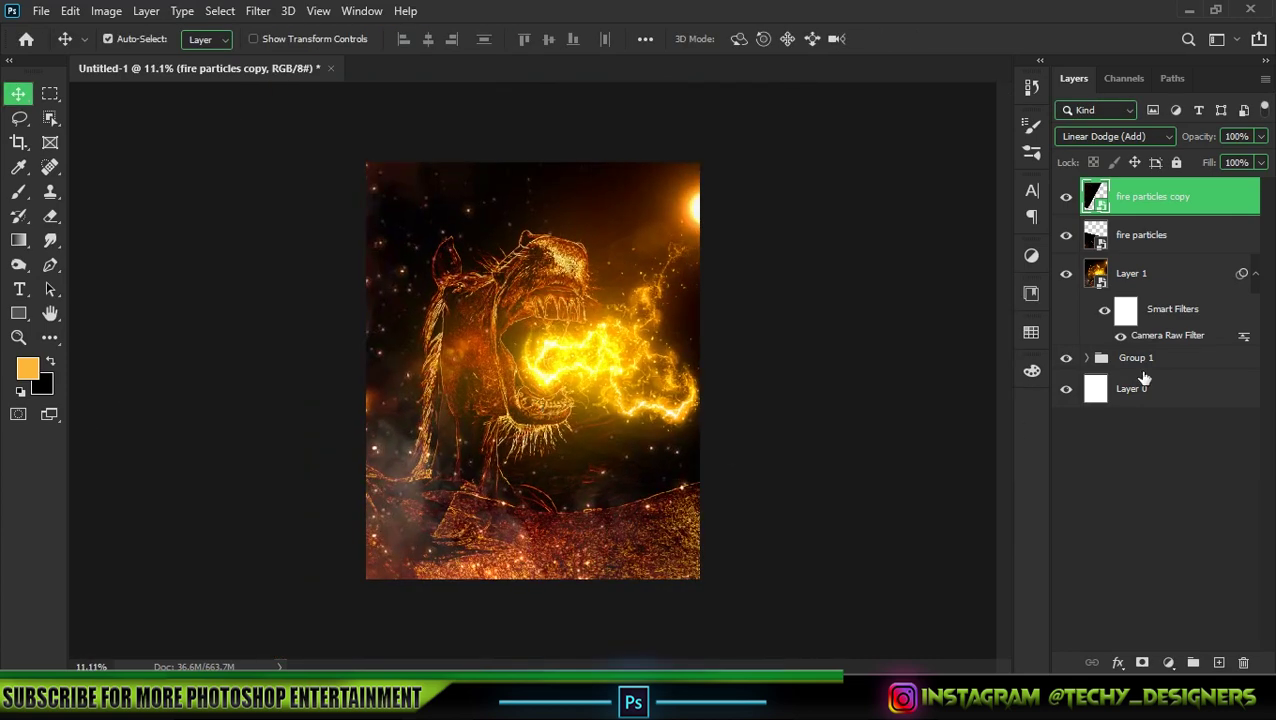
pyautogui.scroll(1, 983, 395)
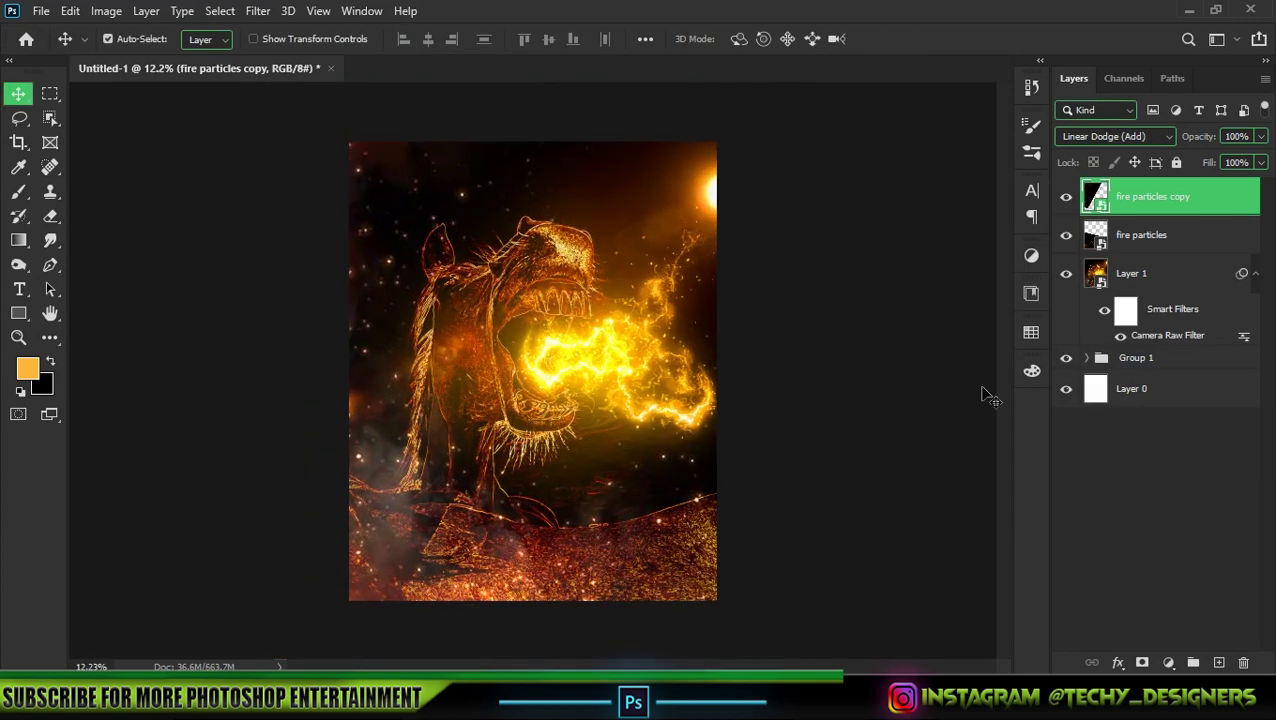
pyautogui.click(1065, 275)
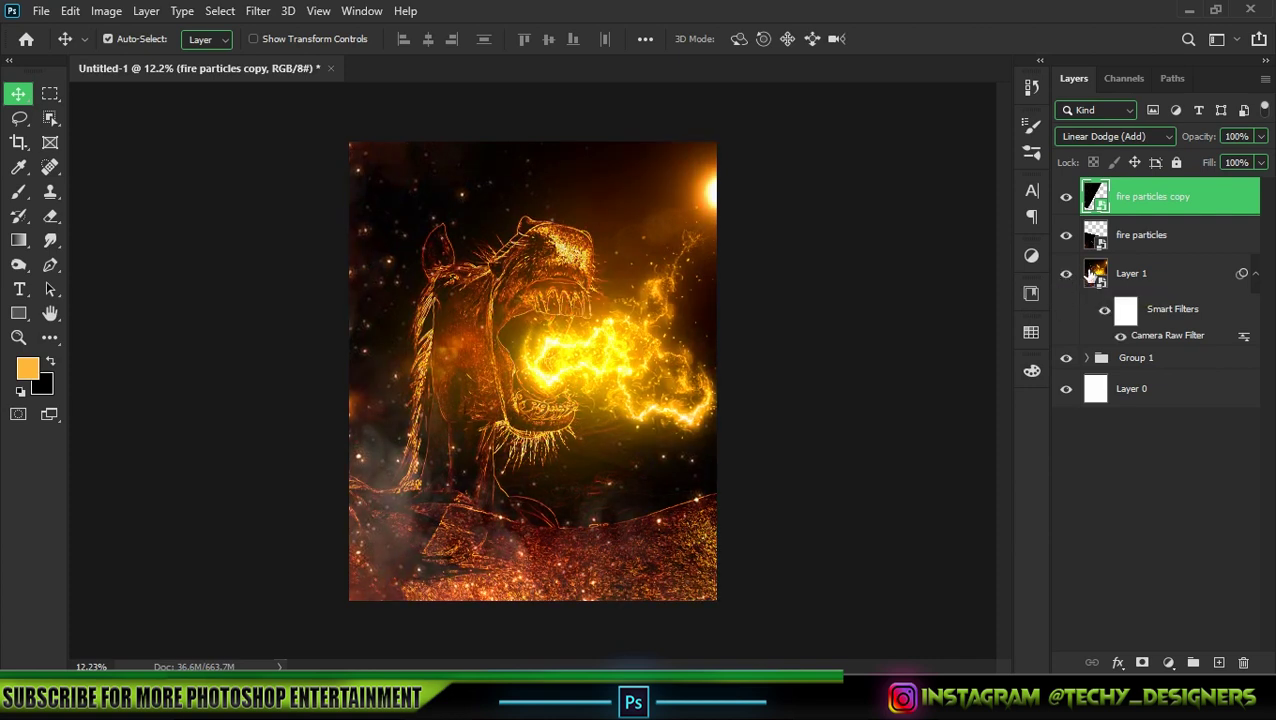